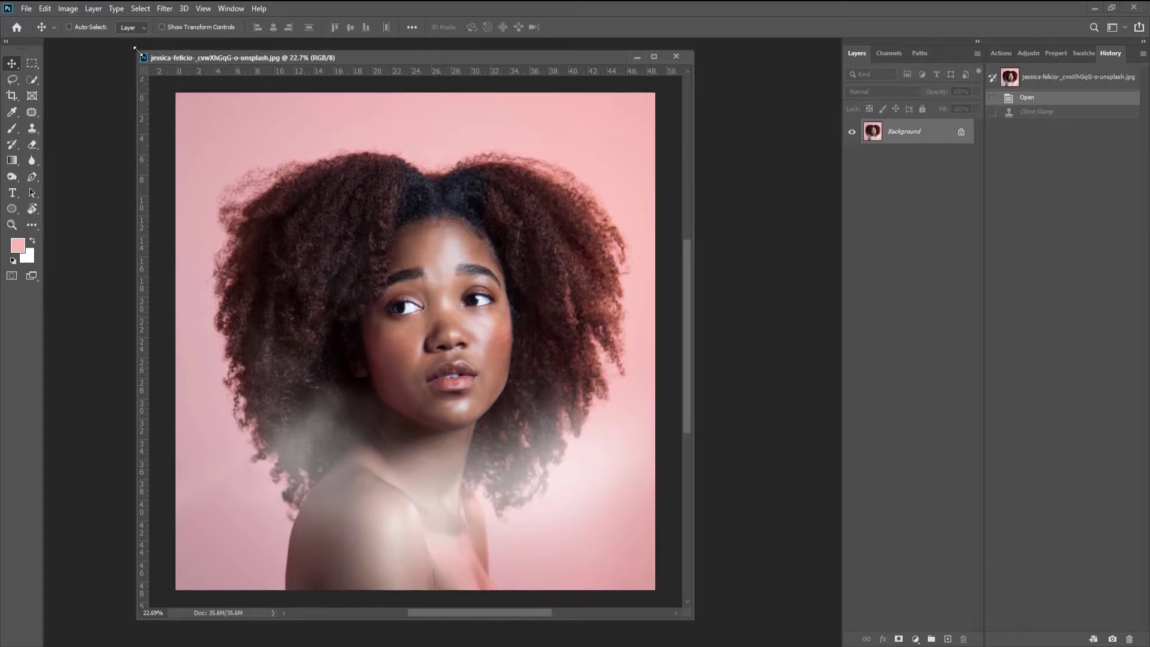
# Crop the portrait to a 2000 × 2000 px square and centre it in the window.
pyautogui.moveTo(573, 58); pyautogui.dragTo(596, 52)
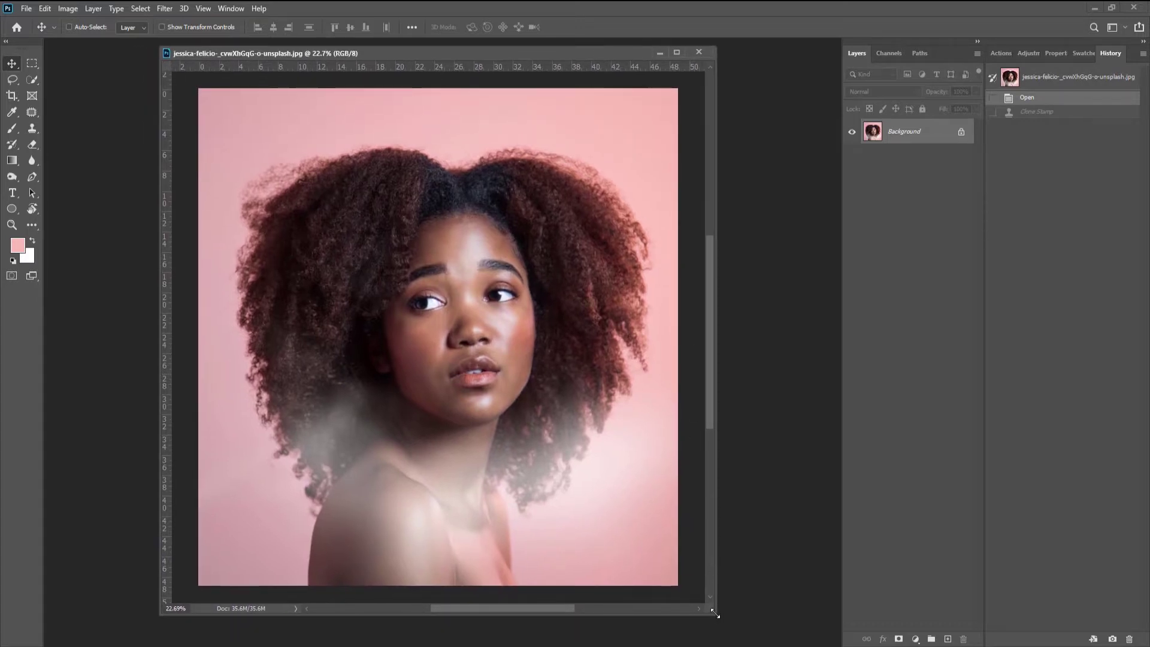
pyautogui.moveTo(715, 612); pyautogui.dragTo(724, 615)
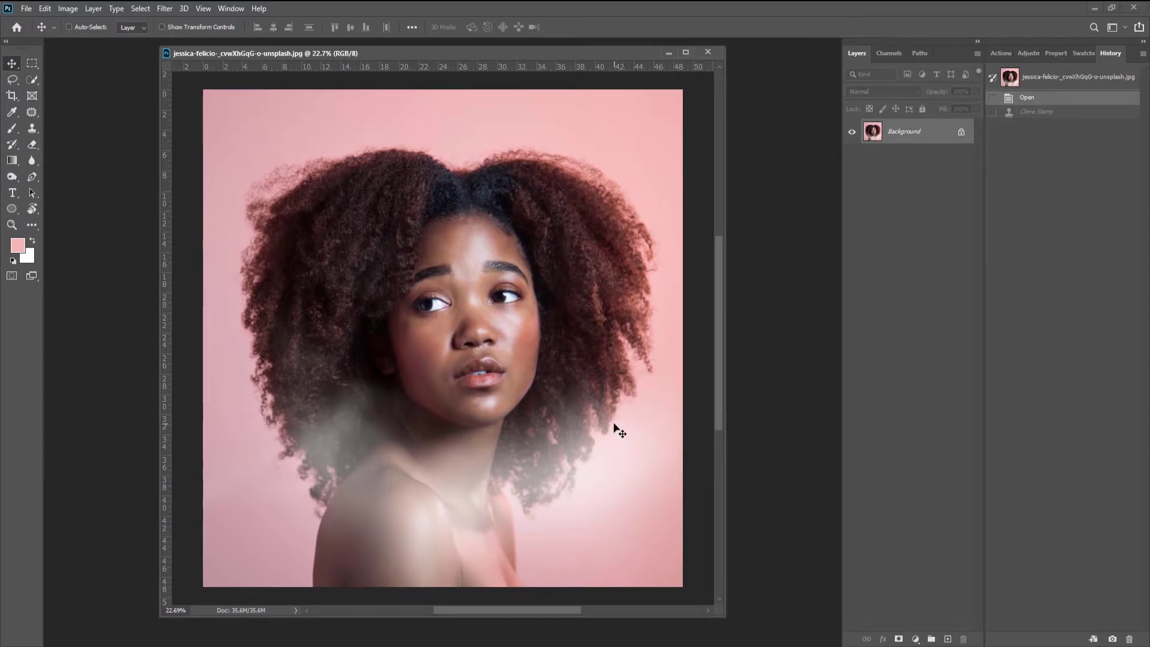
pyautogui.moveTo(491, 172); pyautogui.dragTo(489, 165)
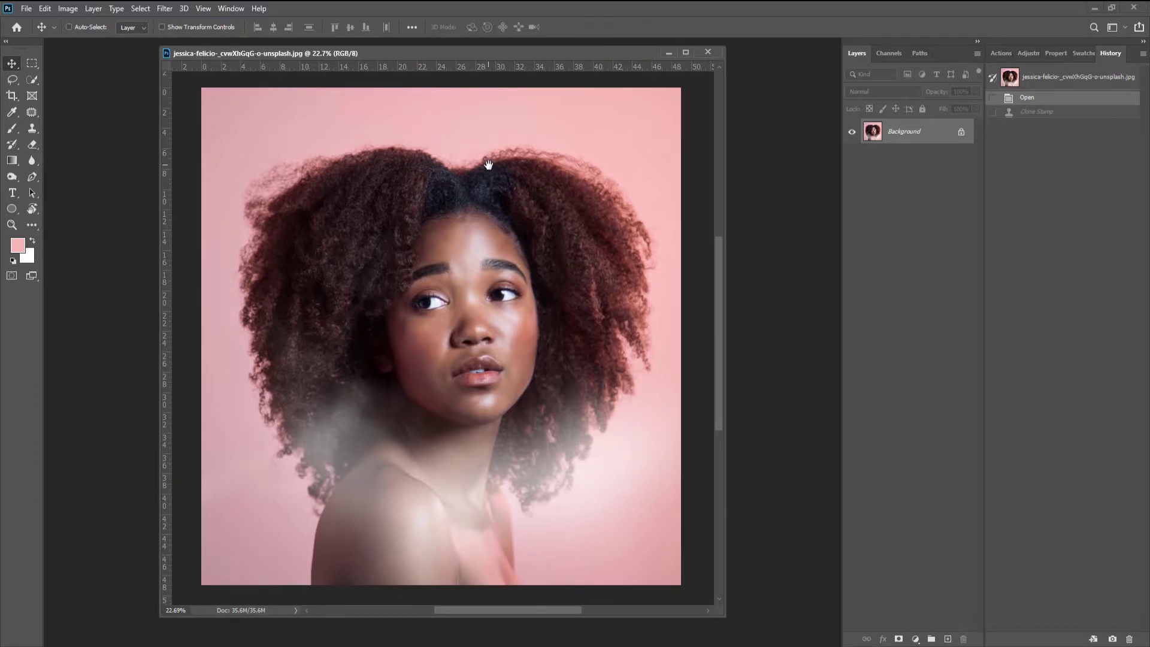
pyautogui.moveTo(495, 172); pyautogui.dragTo(470, 174)
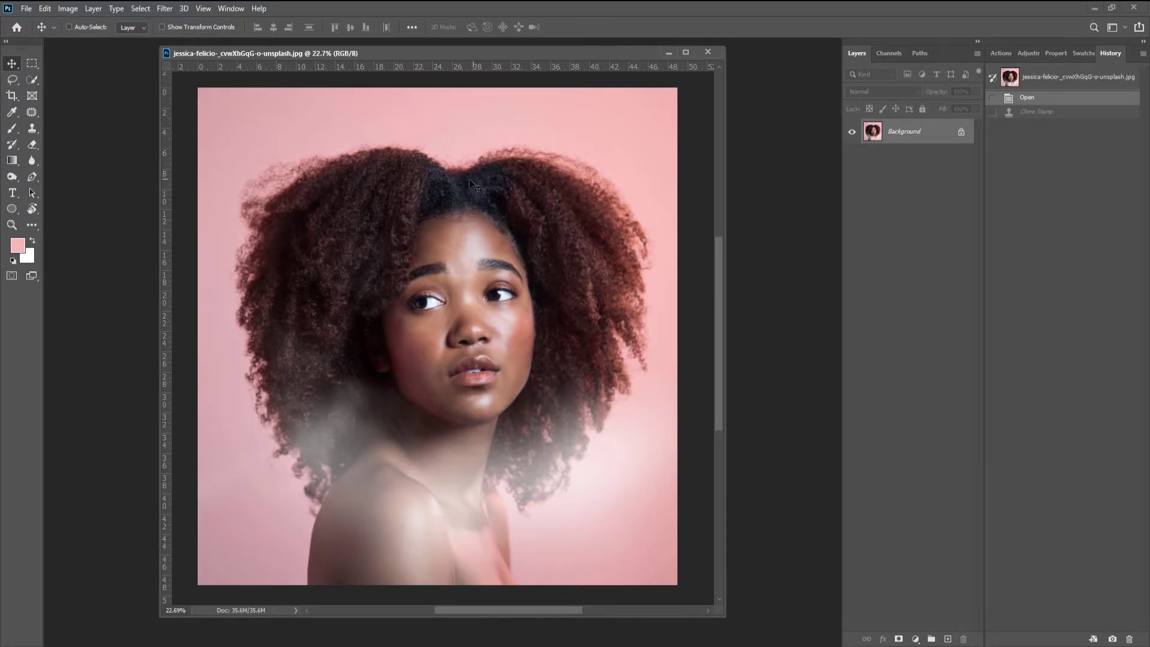
pyautogui.press('c')
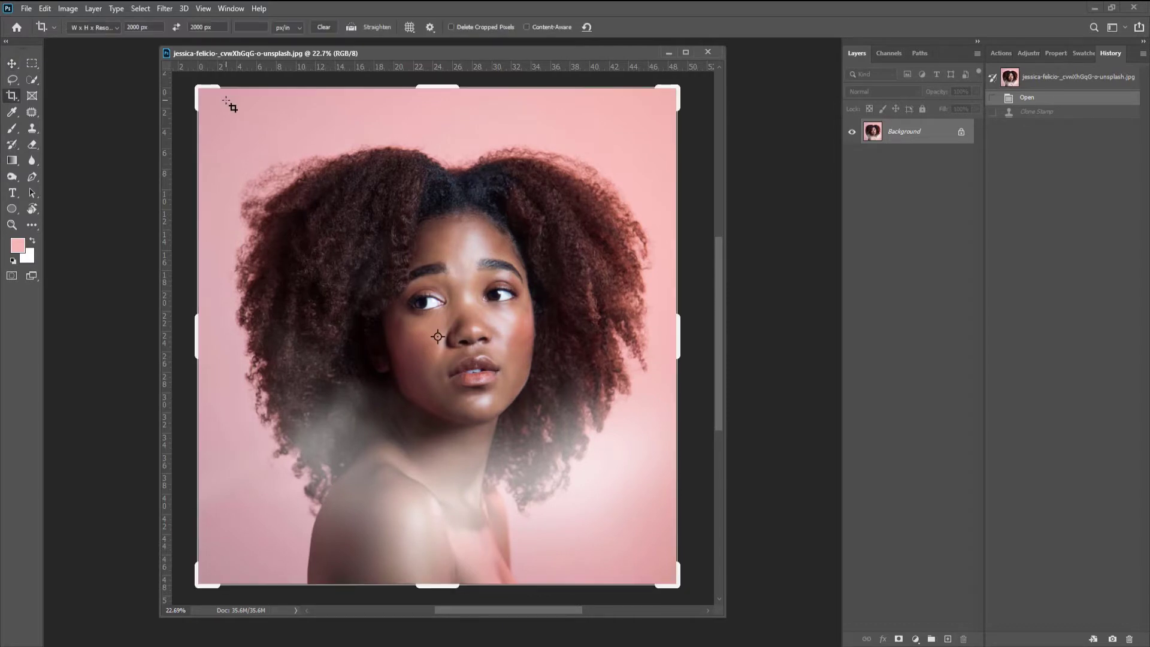
pyautogui.click(321, 162)
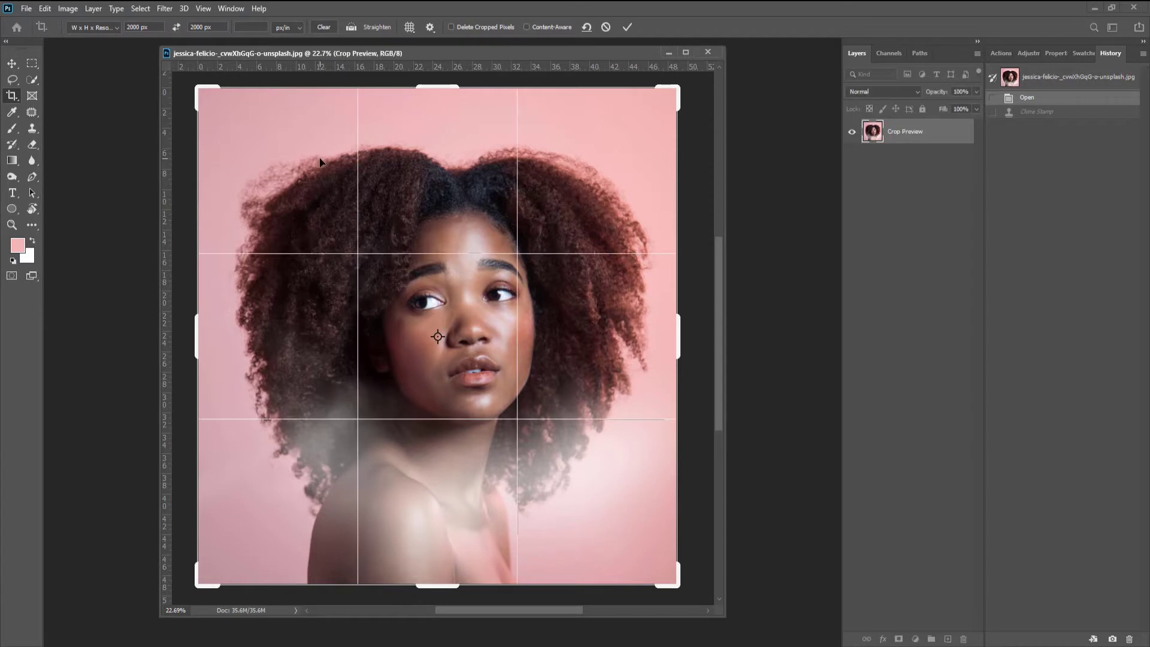
pyautogui.press('Return')
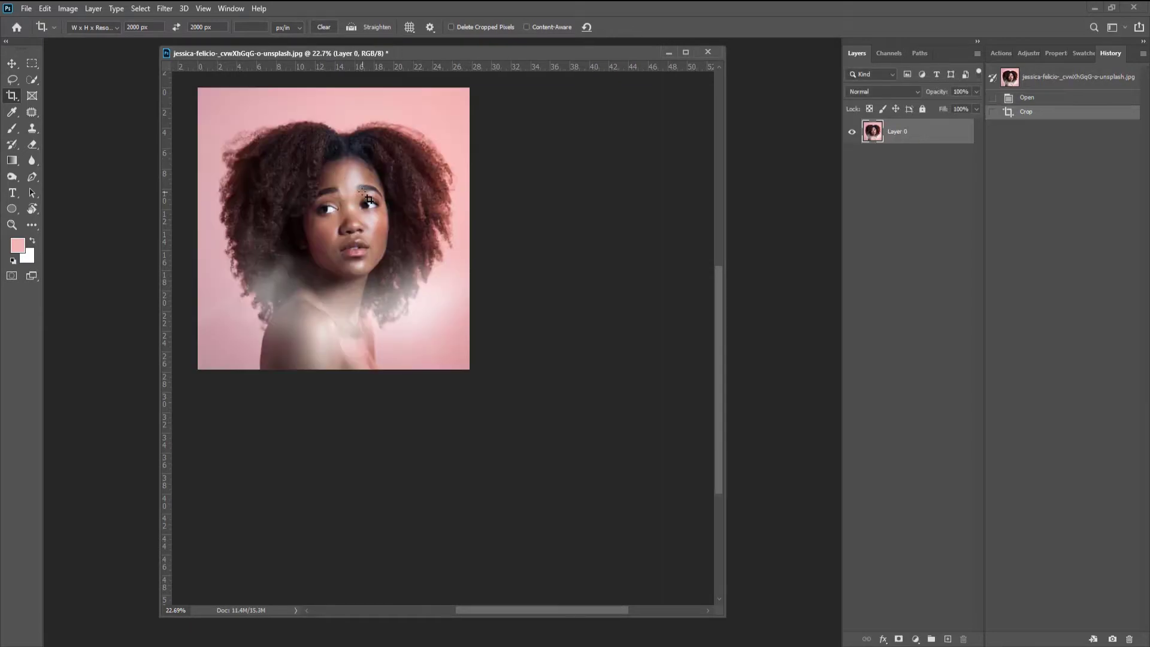
pyautogui.moveTo(319, 157); pyautogui.dragTo(405, 223)
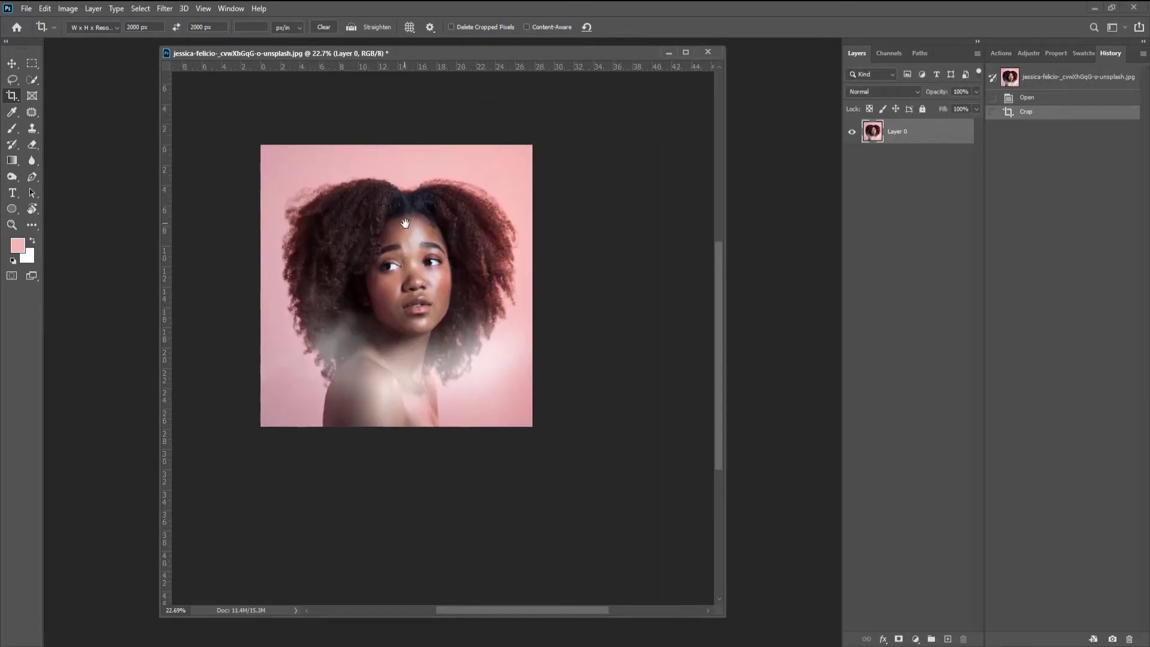
# Check in Image Size that the image is 2000 × 2000 px, closing it unchanged.
pyautogui.rightClick(617, 53)
pyautogui.click(642, 69)
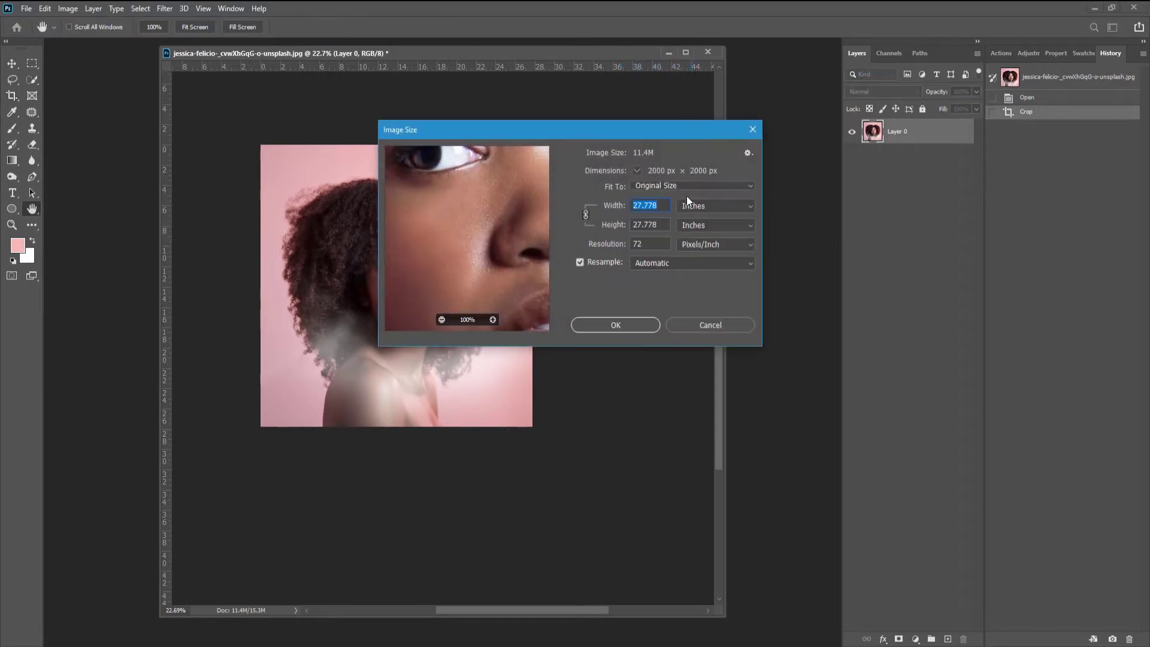
pyautogui.moveTo(649, 135); pyautogui.dragTo(808, 153)
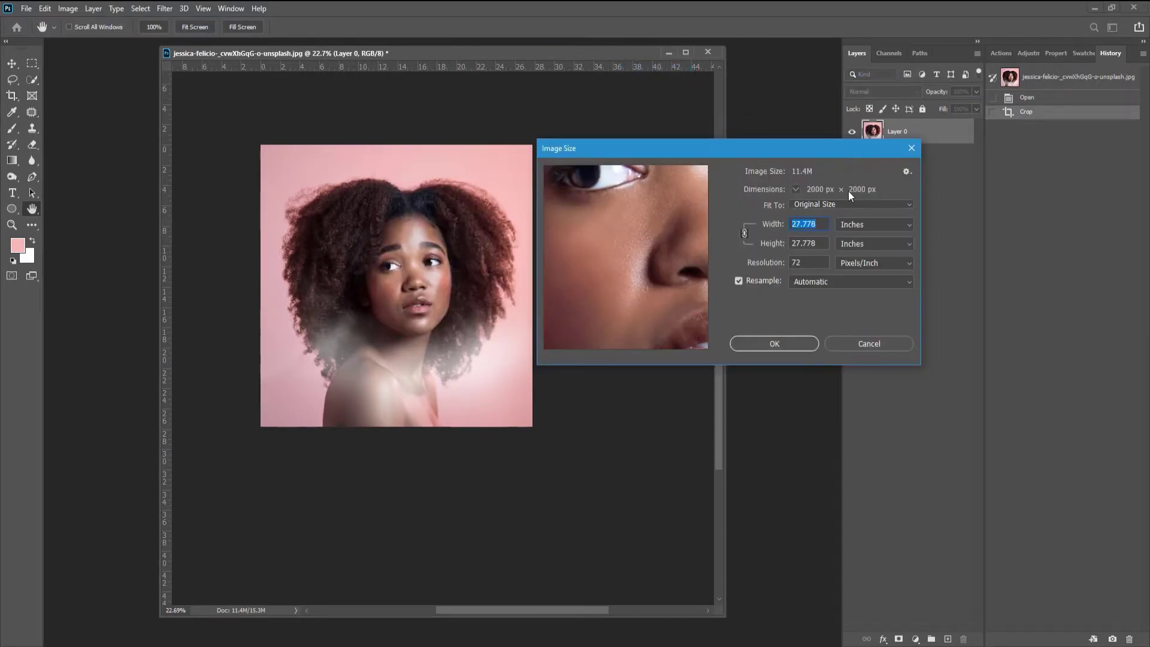
pyautogui.click(774, 343)
# Switch to full-screen view with rulers shown, select the Move tool and zoom in on the photo.
pyautogui.press('c')
pyautogui.press('f')
pyautogui.hotkey('ctrl', 'r')
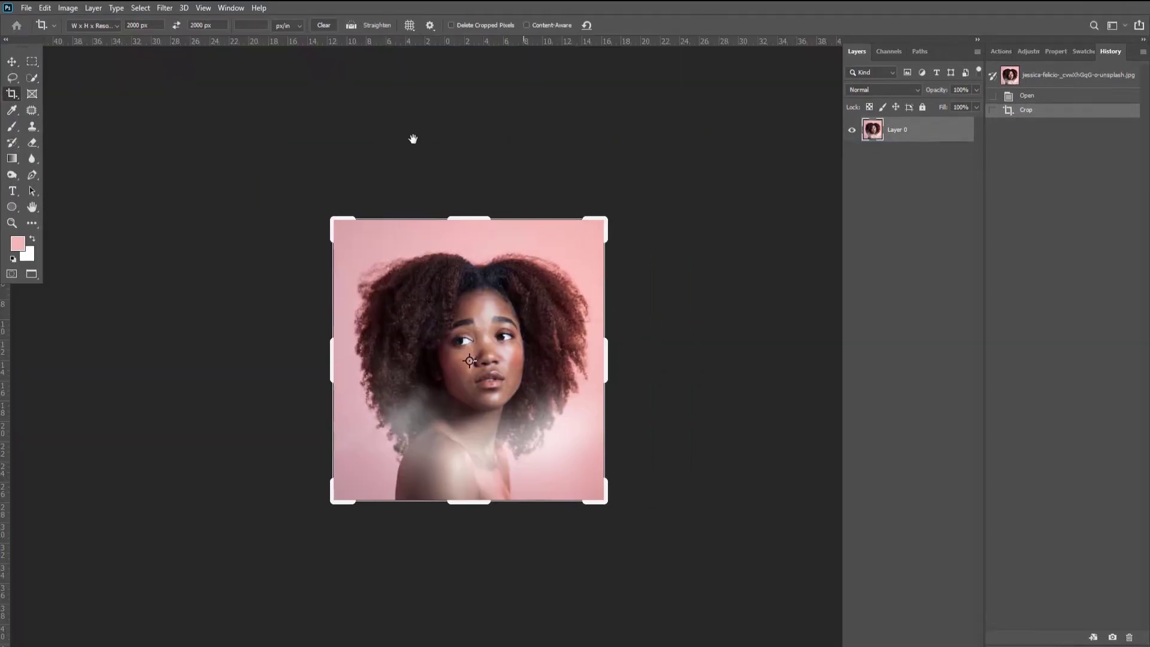
pyautogui.press('v')
pyautogui.moveTo(331, 135); pyautogui.dragTo(421, 190)
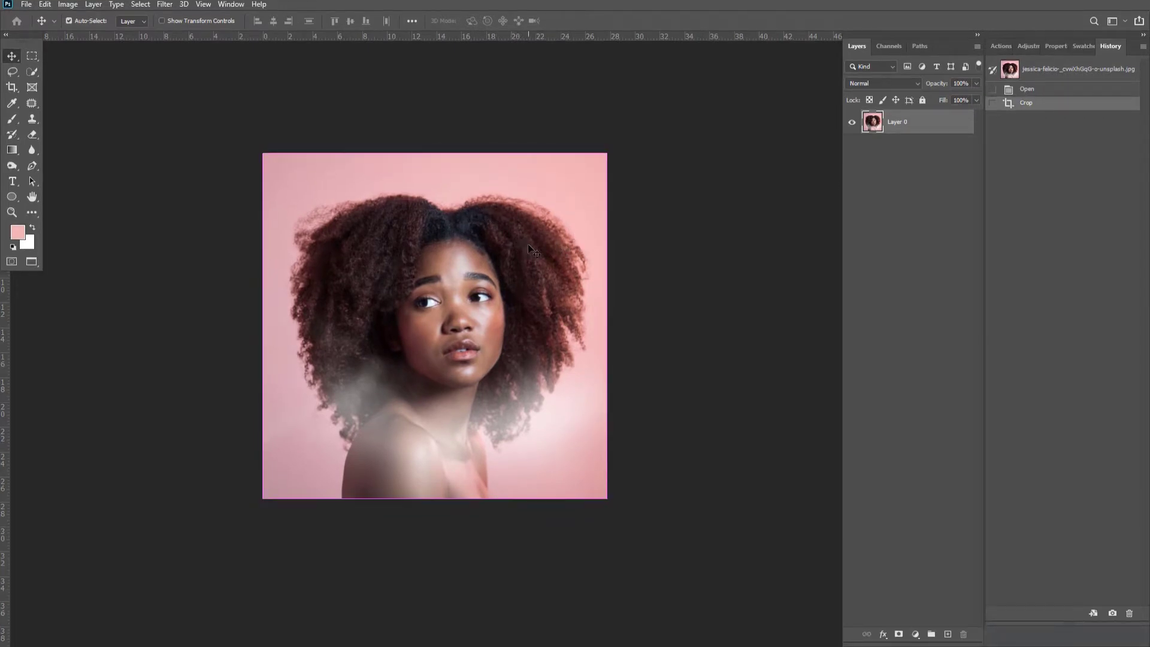
# Duplicate the photo layer and hide the copy.
pyautogui.hotkey('ctrl', 'j')
pyautogui.scroll(-1, 532, 215)
pyautogui.scroll(1, 533, 213)
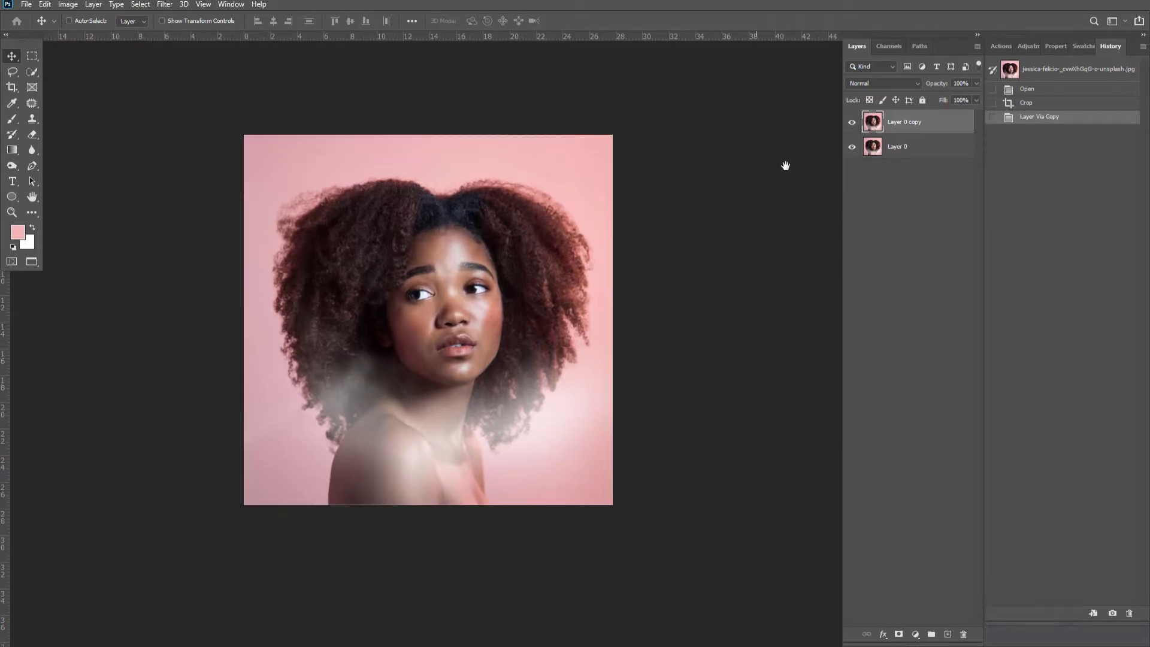
pyautogui.click(851, 123)
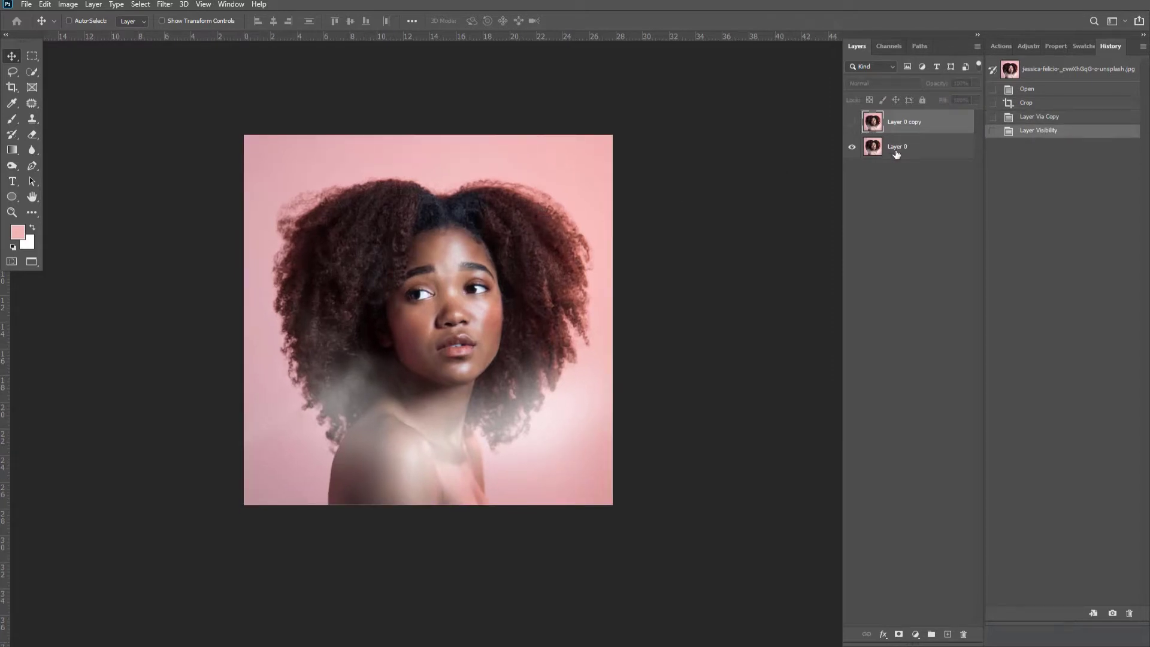
# Add a Gradient fill layer with Radial style.
pyautogui.click(914, 633)
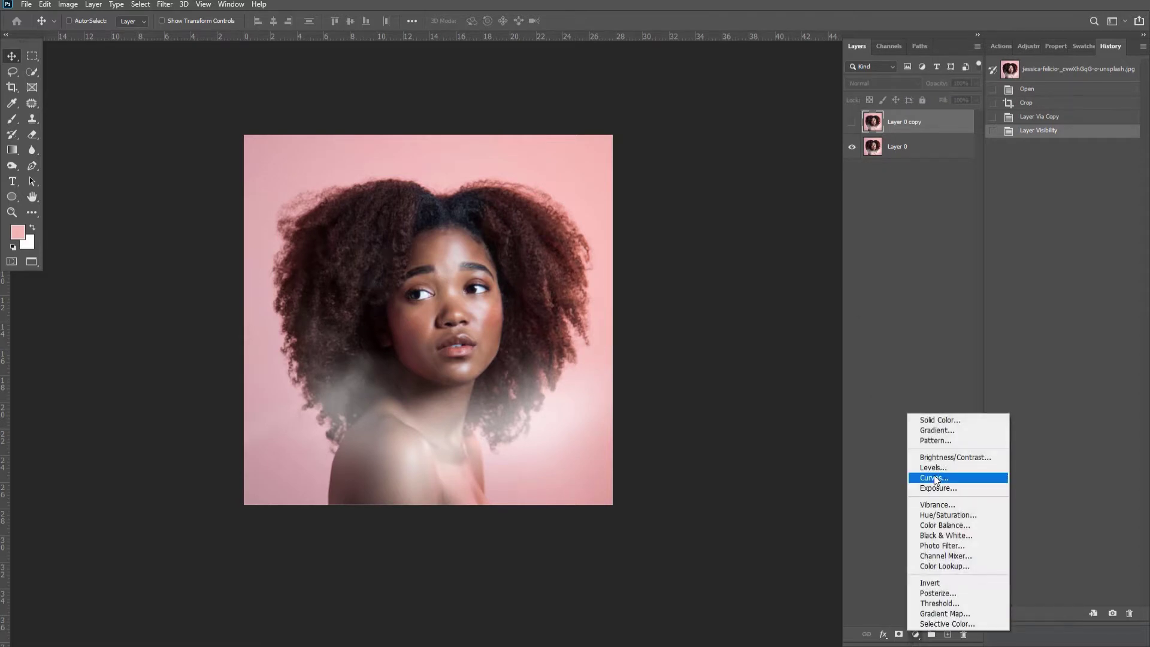
pyautogui.click(938, 431)
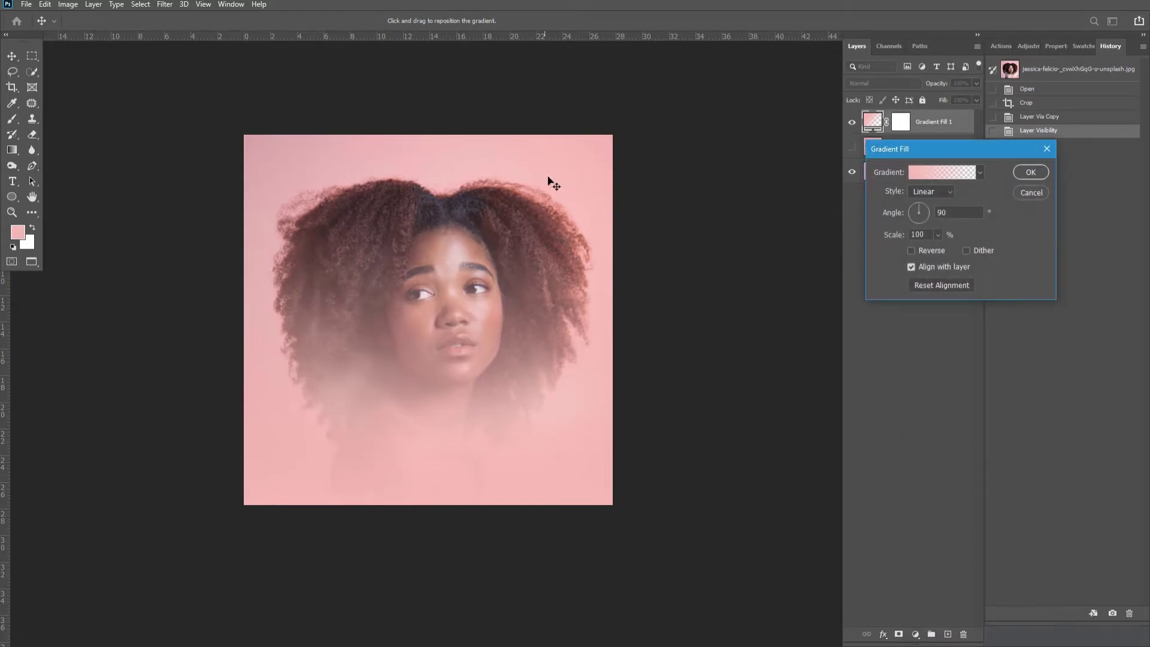
pyautogui.moveTo(926, 147); pyautogui.dragTo(760, 117)
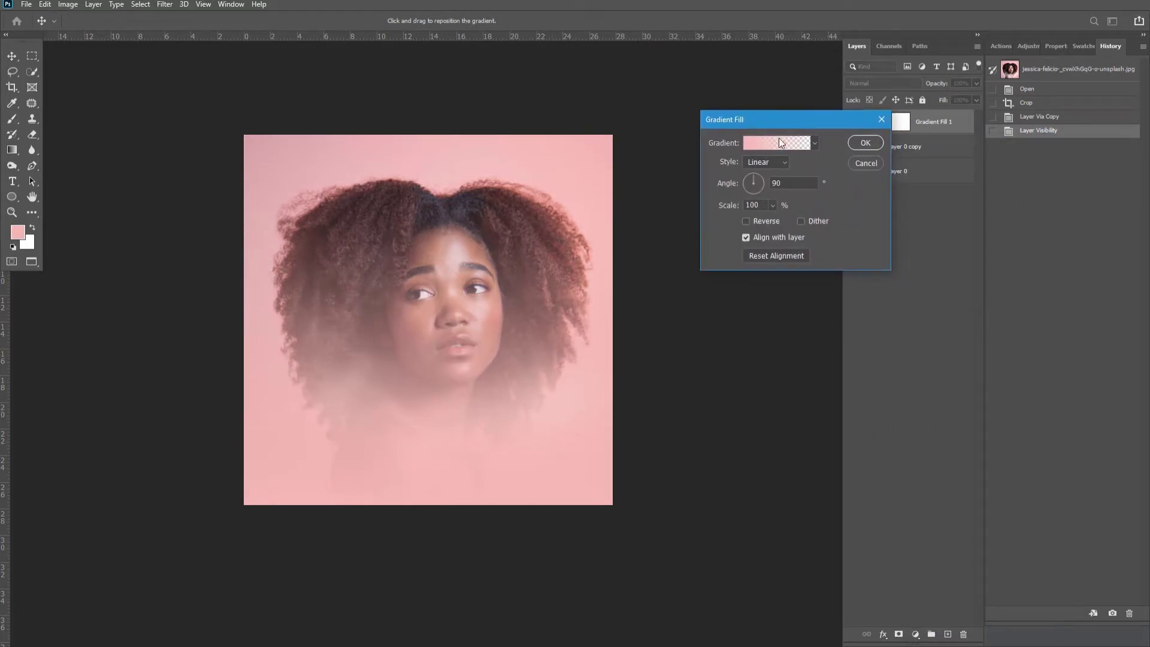
pyautogui.click(784, 161)
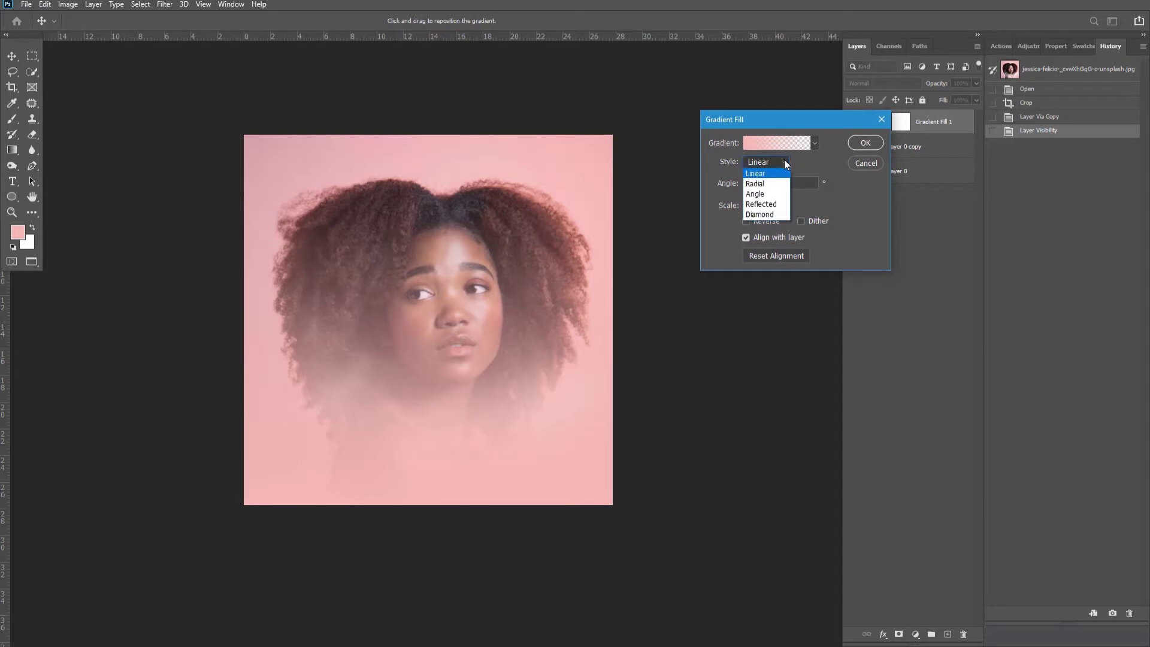
pyautogui.click(775, 179)
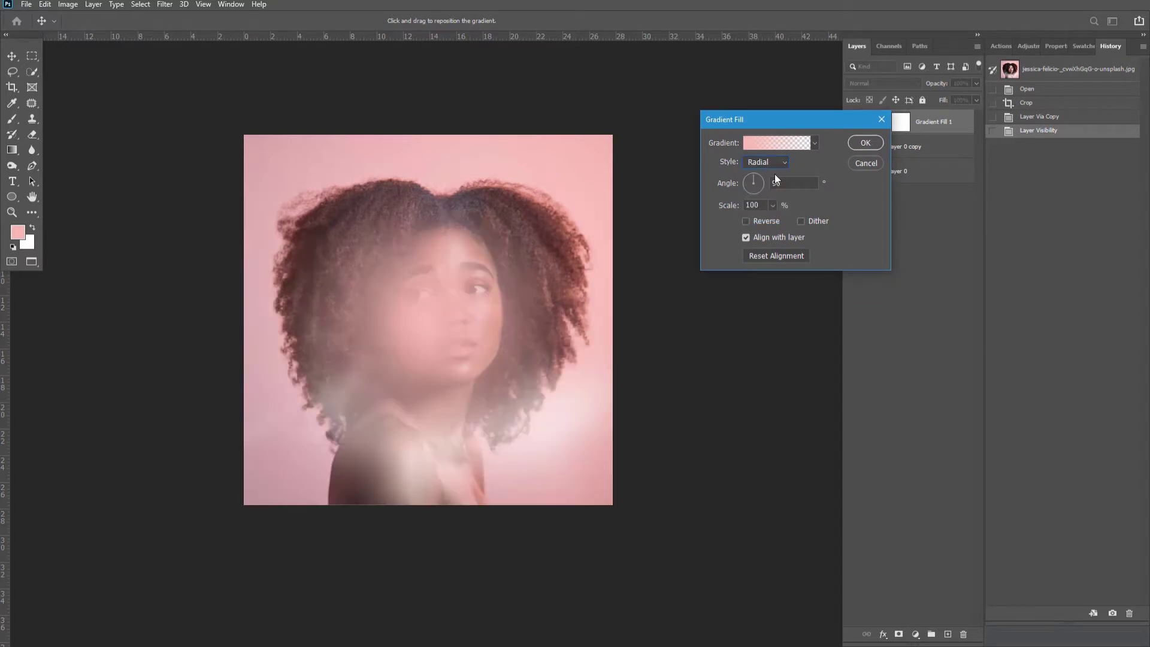
# Use the Foreground to Background gradient, reversed, at angle 45, and apply the fill.
pyautogui.click(780, 144)
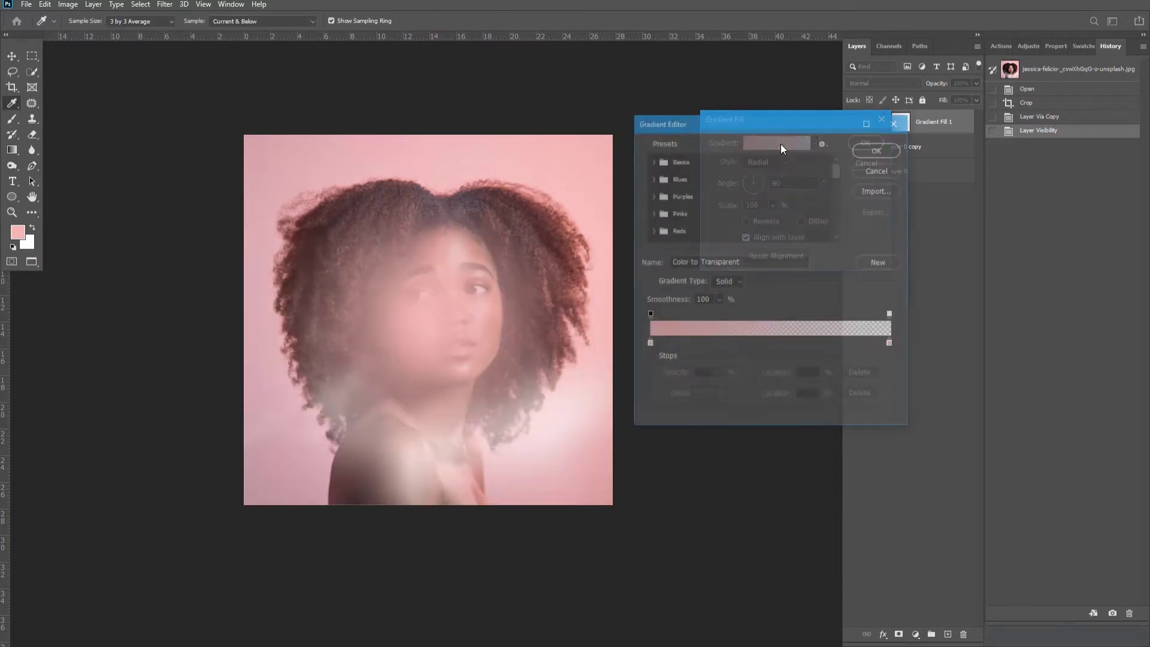
pyautogui.click(652, 161)
pyautogui.click(688, 176)
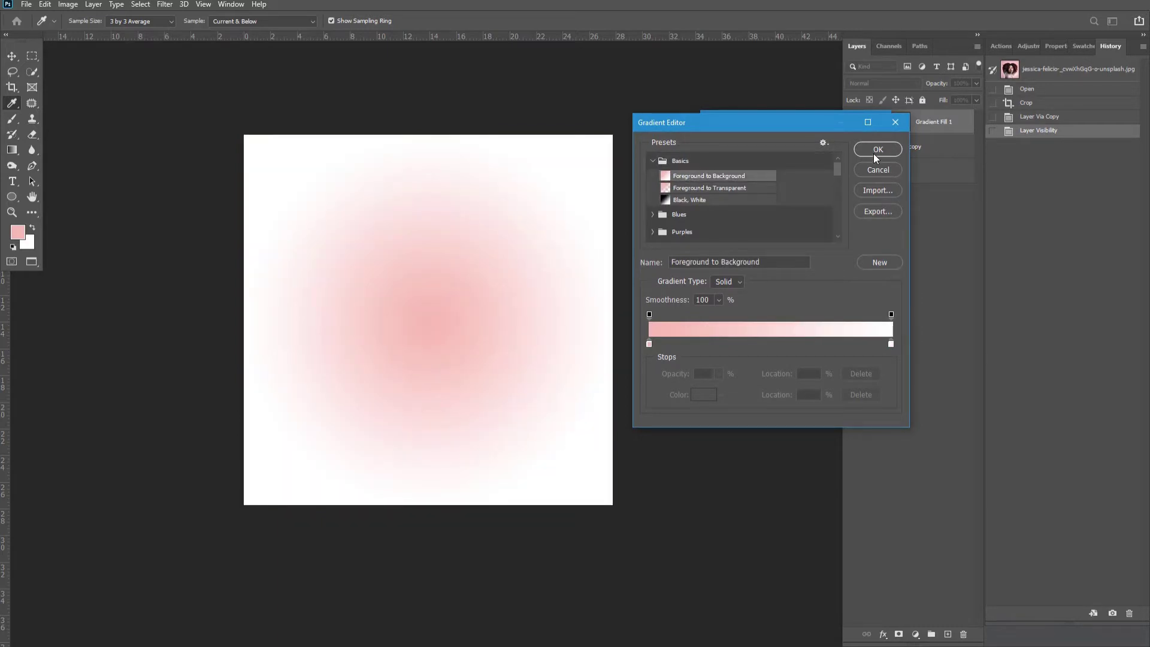
pyautogui.click(876, 150)
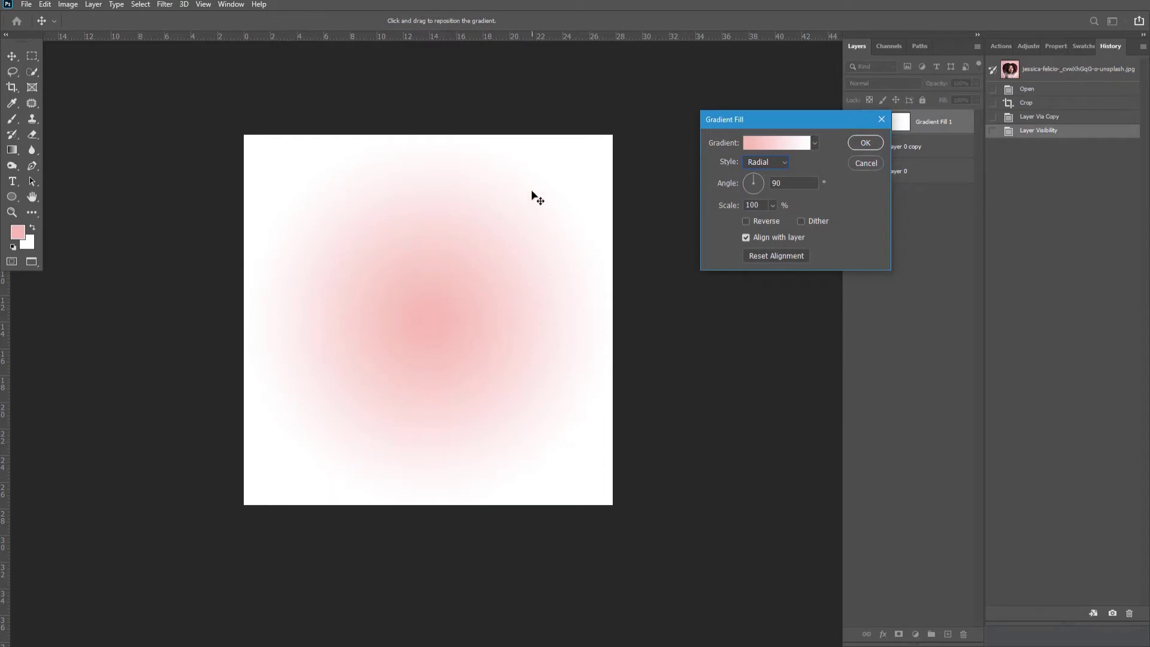
pyautogui.click(746, 221)
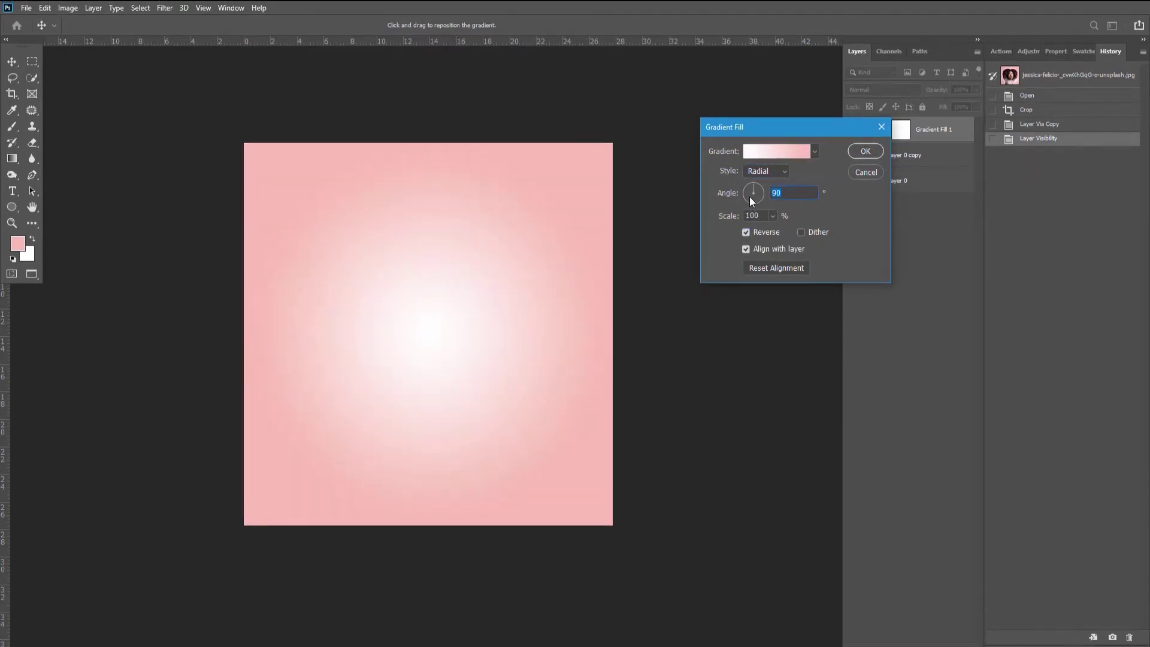
pyautogui.write('45')
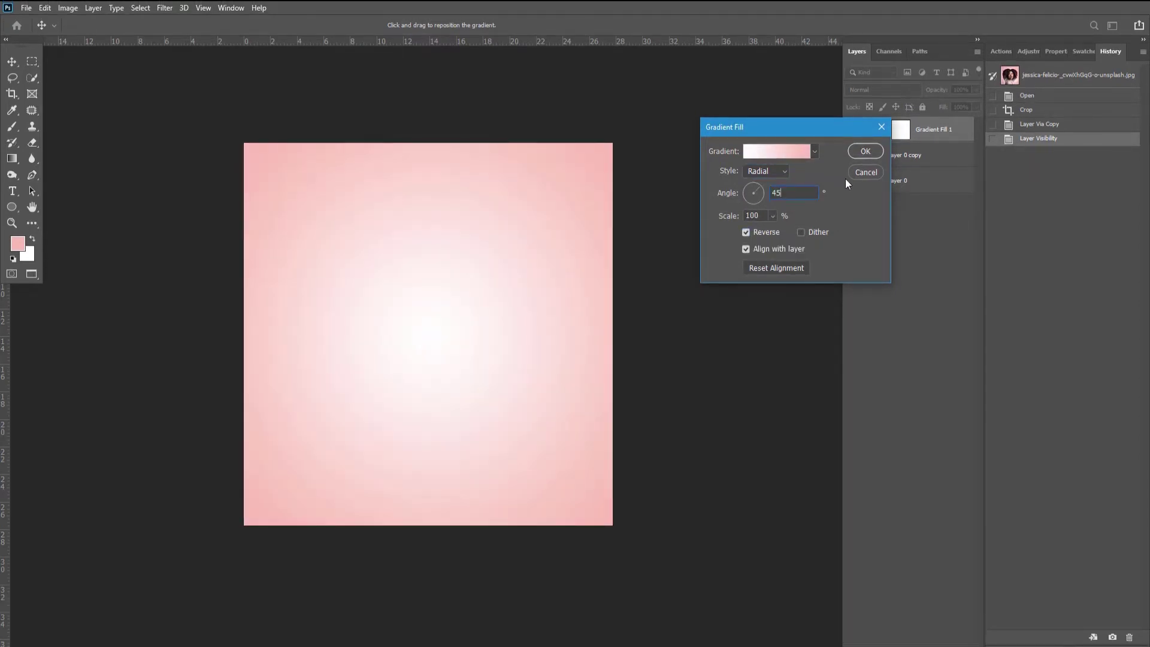
pyautogui.click(864, 149)
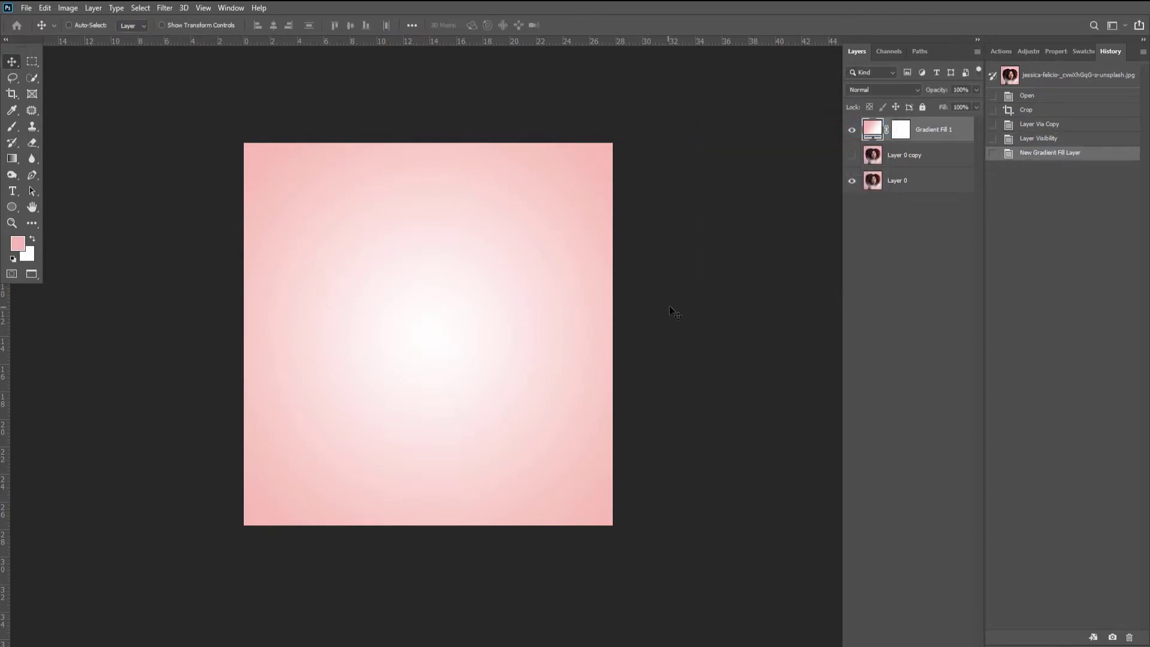
# Convert the gradient layer for smart filters and move it below Layer 0 copy.
pyautogui.moveTo(673, 310); pyautogui.dragTo(641, 297)
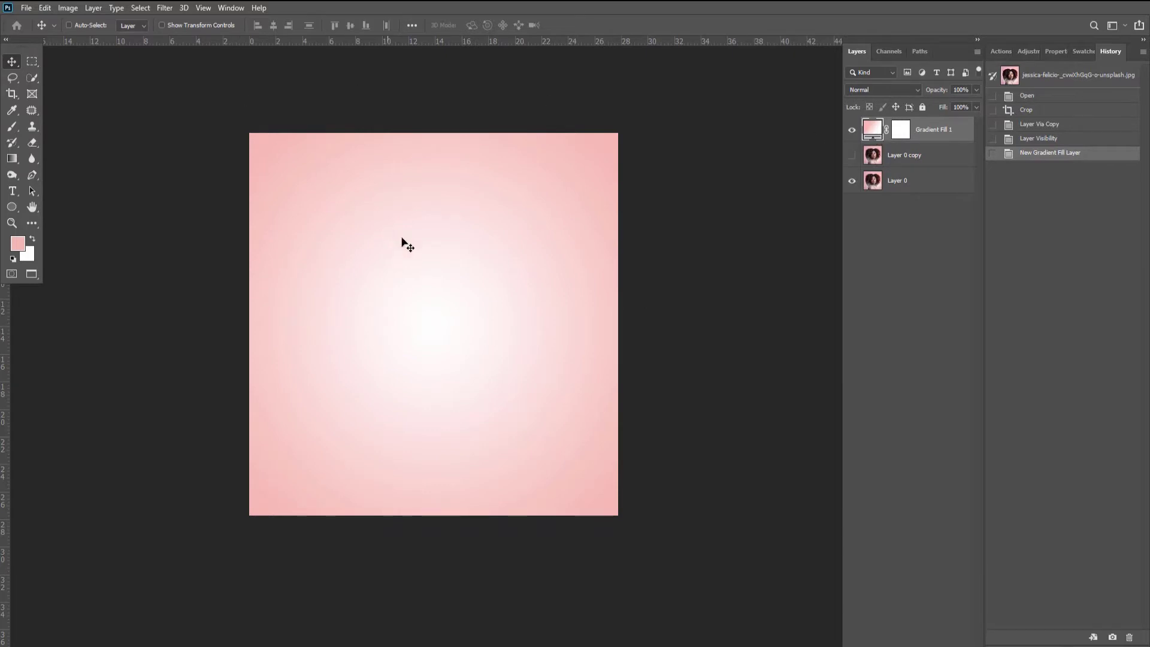
pyautogui.click(160, 8)
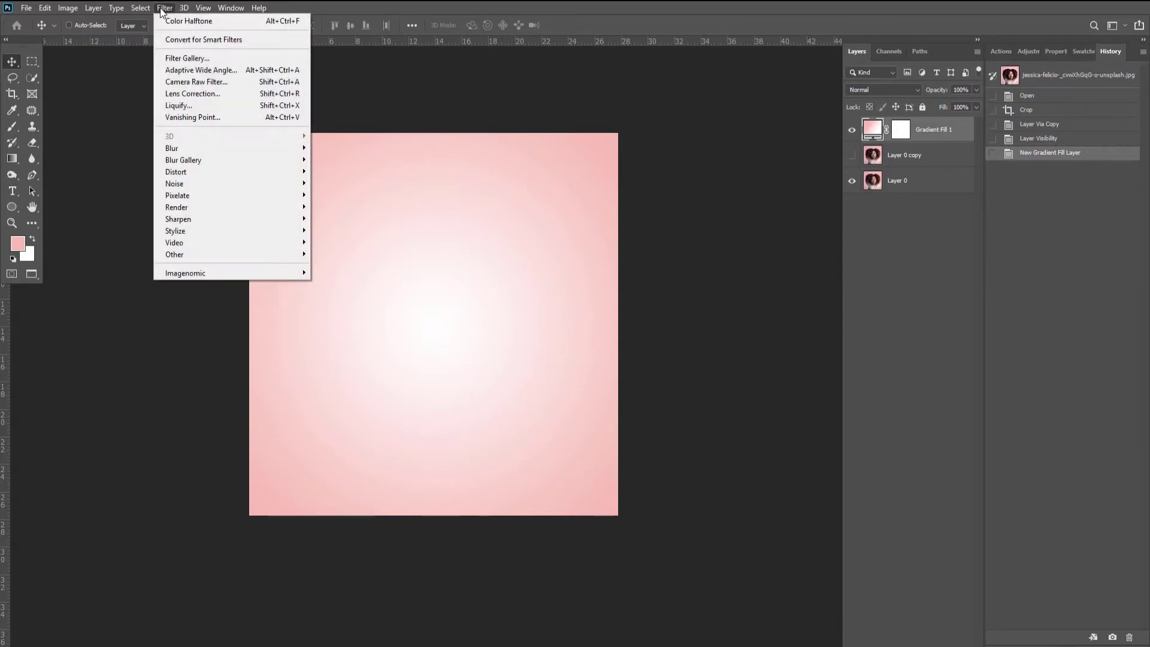
pyautogui.click(199, 44)
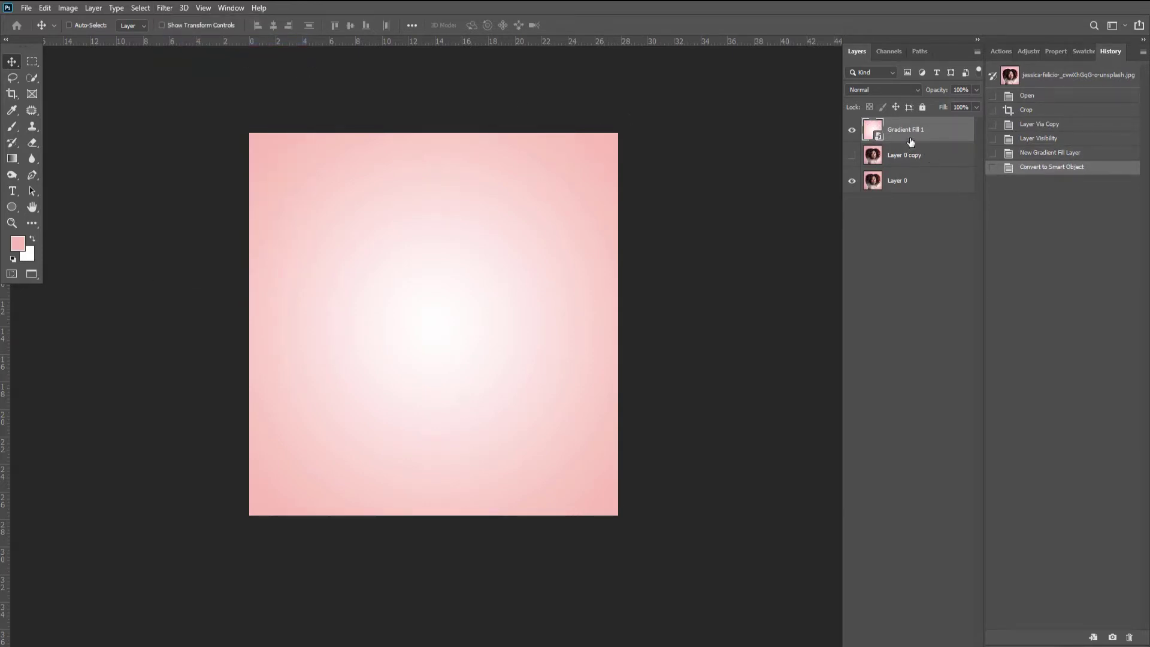
pyautogui.moveTo(909, 134); pyautogui.dragTo(903, 171)
pyautogui.scroll(1, 557, 263)
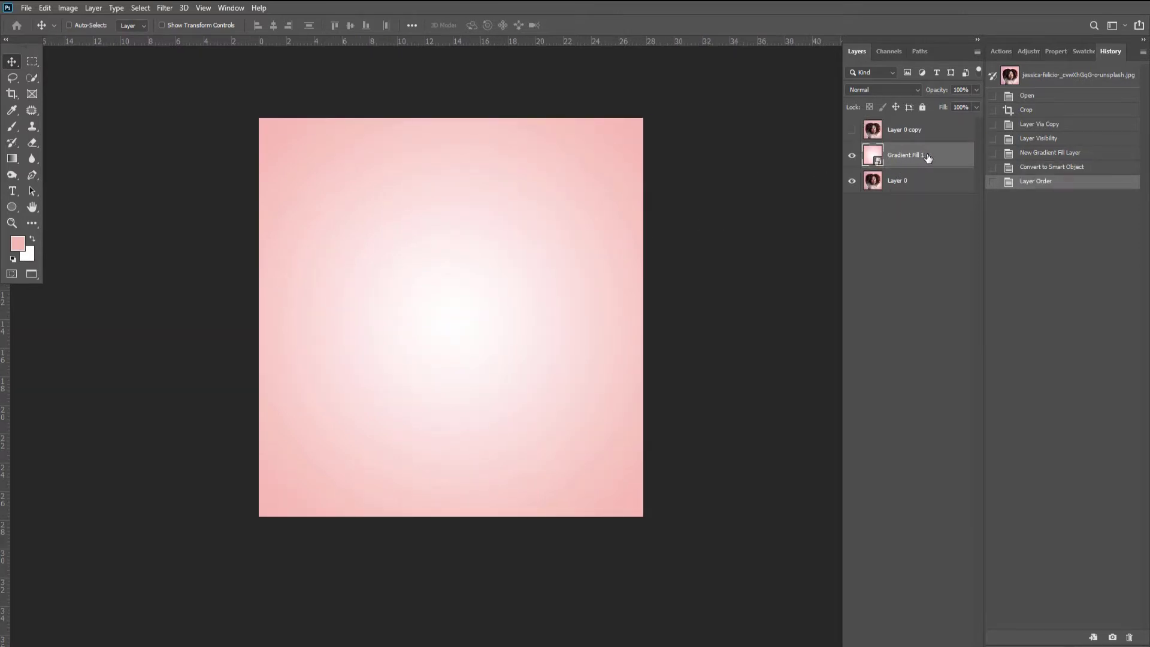
# Rename the gradient layer BG and reset colours to default black and white.
pyautogui.doubleClick(914, 154)
pyautogui.write('BG')
pyautogui.press('Return')
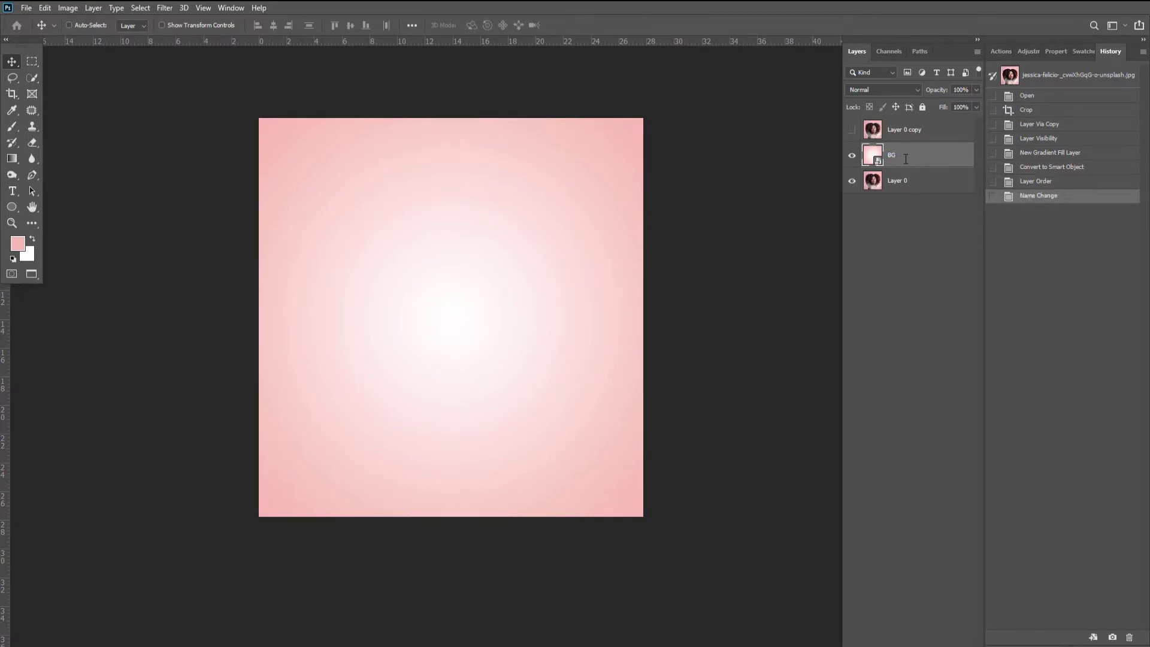
pyautogui.moveTo(169, 106); pyautogui.dragTo(161, 105)
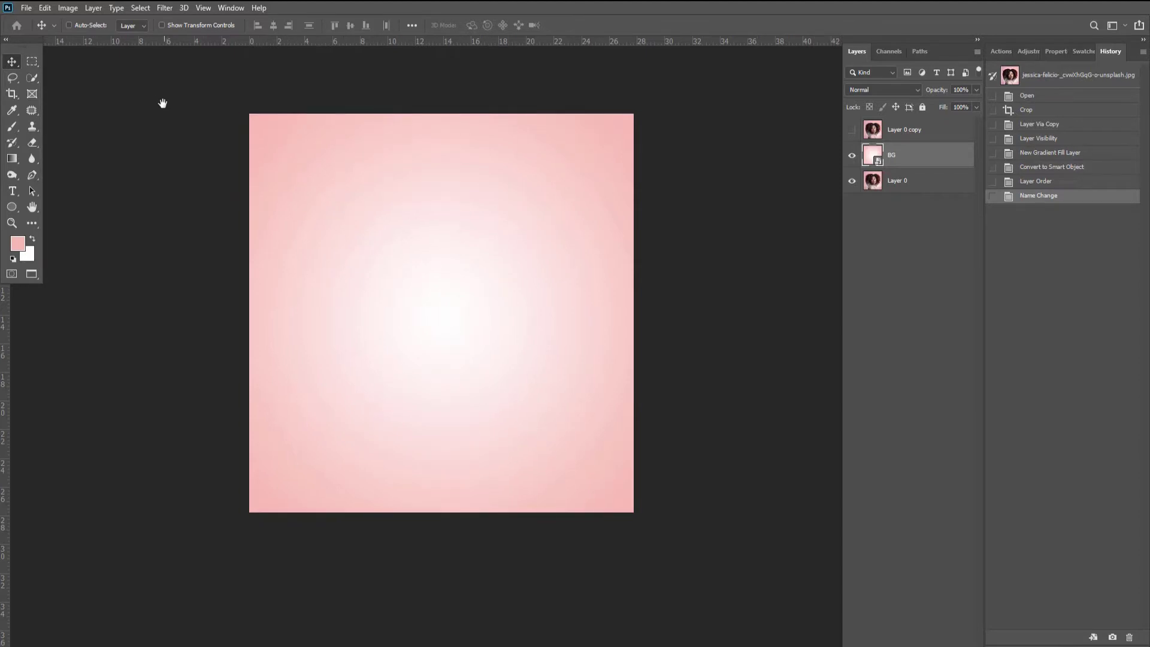
pyautogui.scroll(-1, 179, 162)
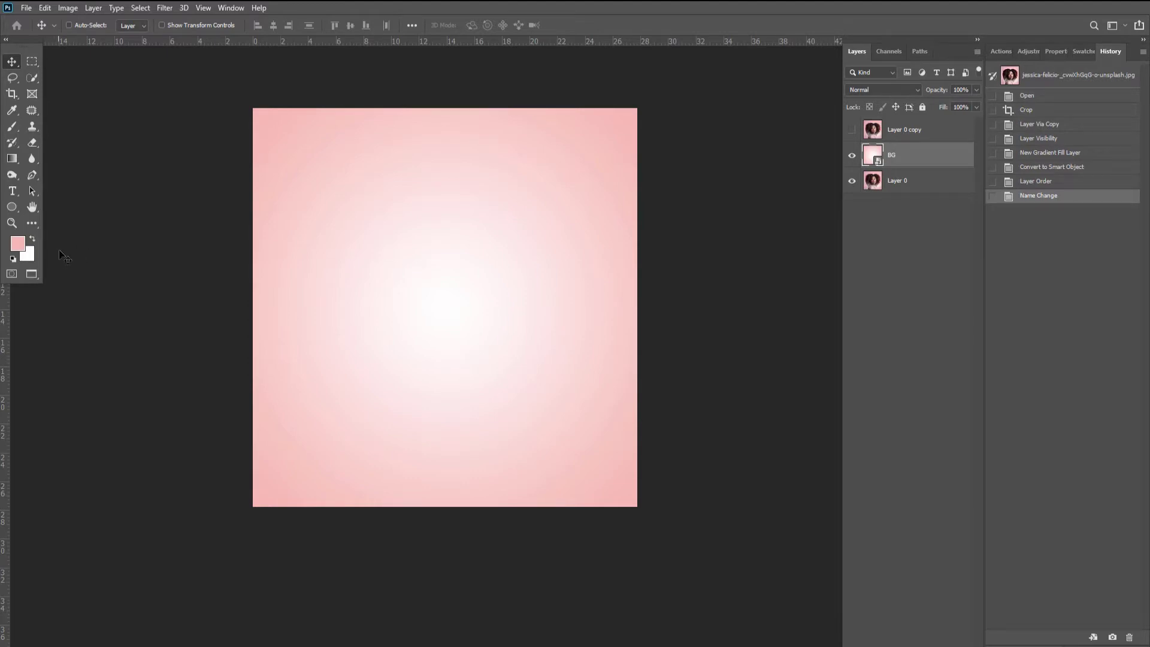
pyautogui.press('d')
pyautogui.hscroll(1, 176, 234)
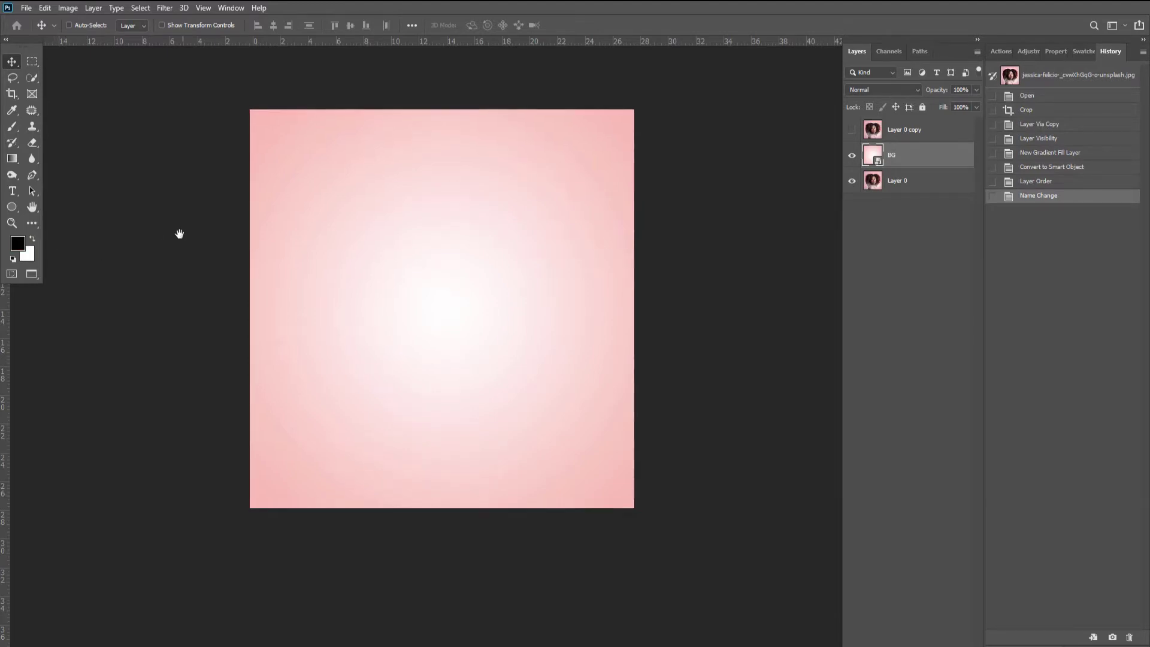
# Apply Filter Gallery's Poster Edges to BG, lowering Posterization from 6 to 5.
pyautogui.click(164, 9)
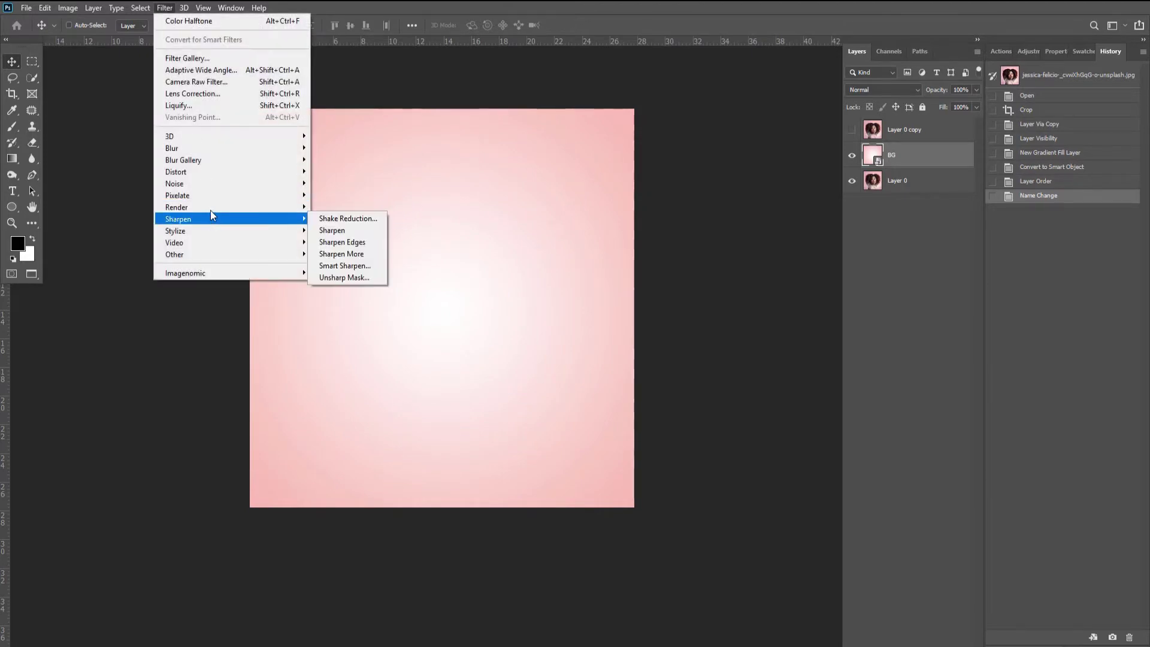
pyautogui.moveTo(204, 202)
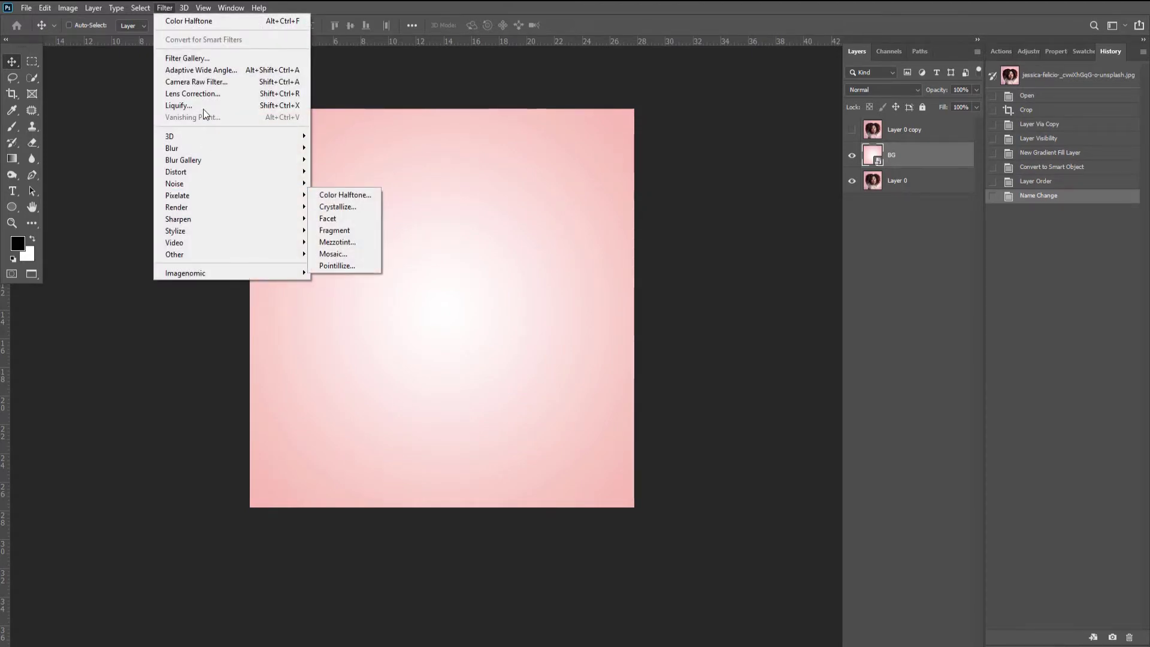
pyautogui.click(192, 58)
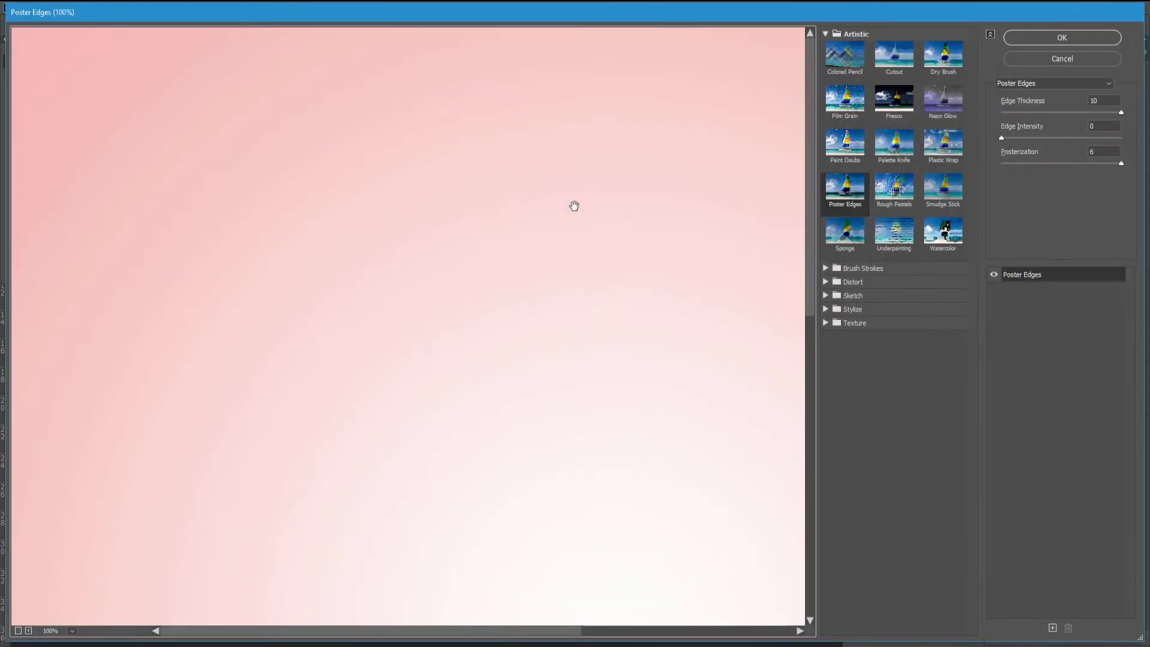
pyautogui.keyDown('alt'); pyautogui.click(557, 200); pyautogui.keyUp('alt')
pyautogui.keyDown('alt'); pyautogui.click(558, 200); pyautogui.keyUp('alt')
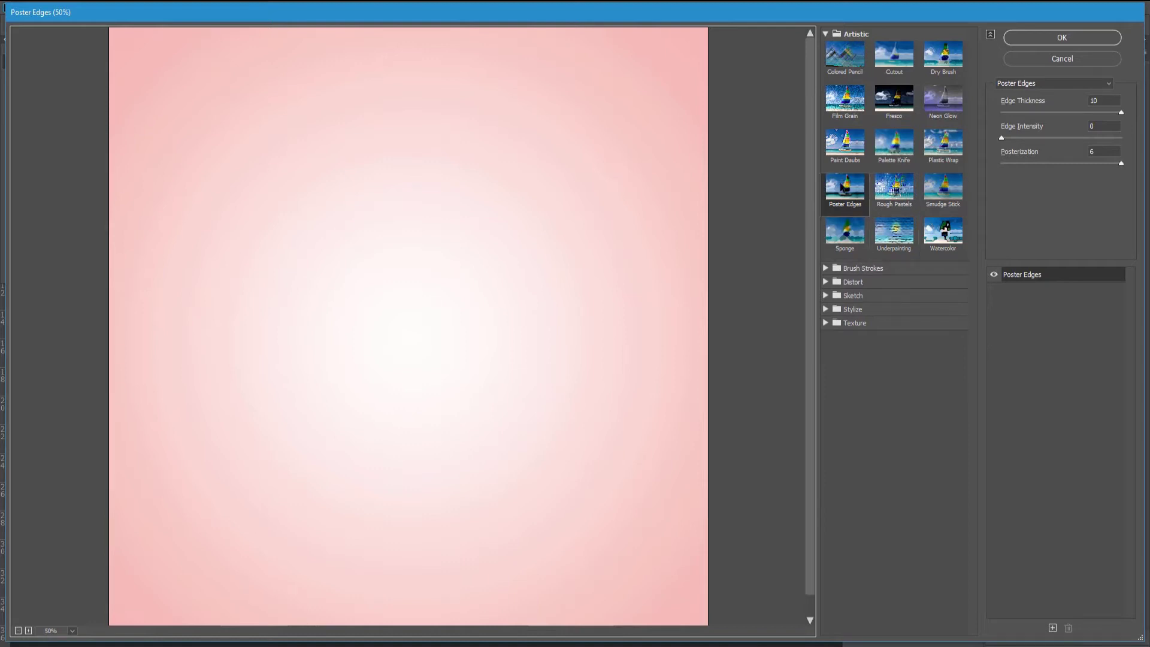
pyautogui.click(841, 187)
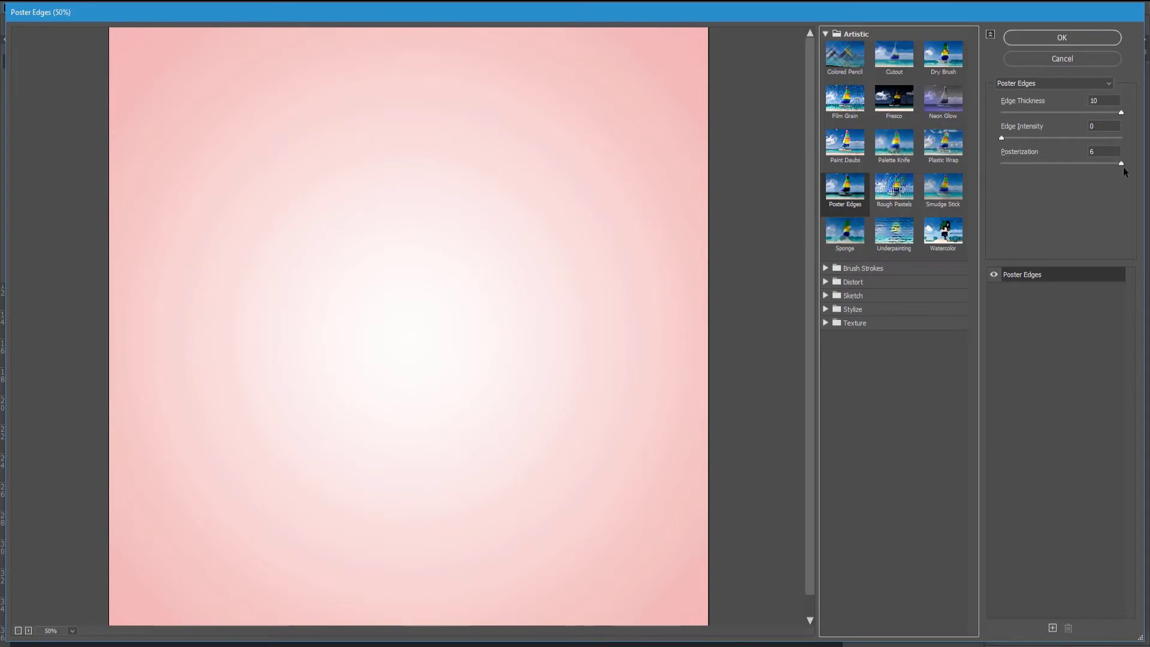
pyautogui.moveTo(1123, 167); pyautogui.dragTo(1094, 164)
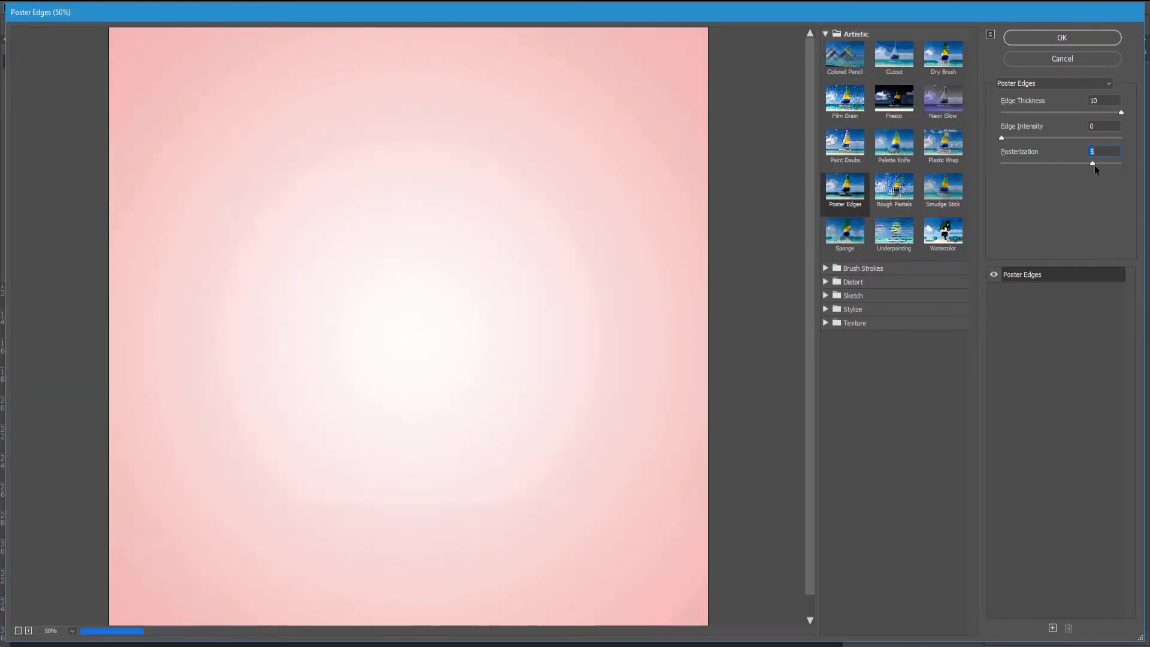
pyautogui.click(1080, 36)
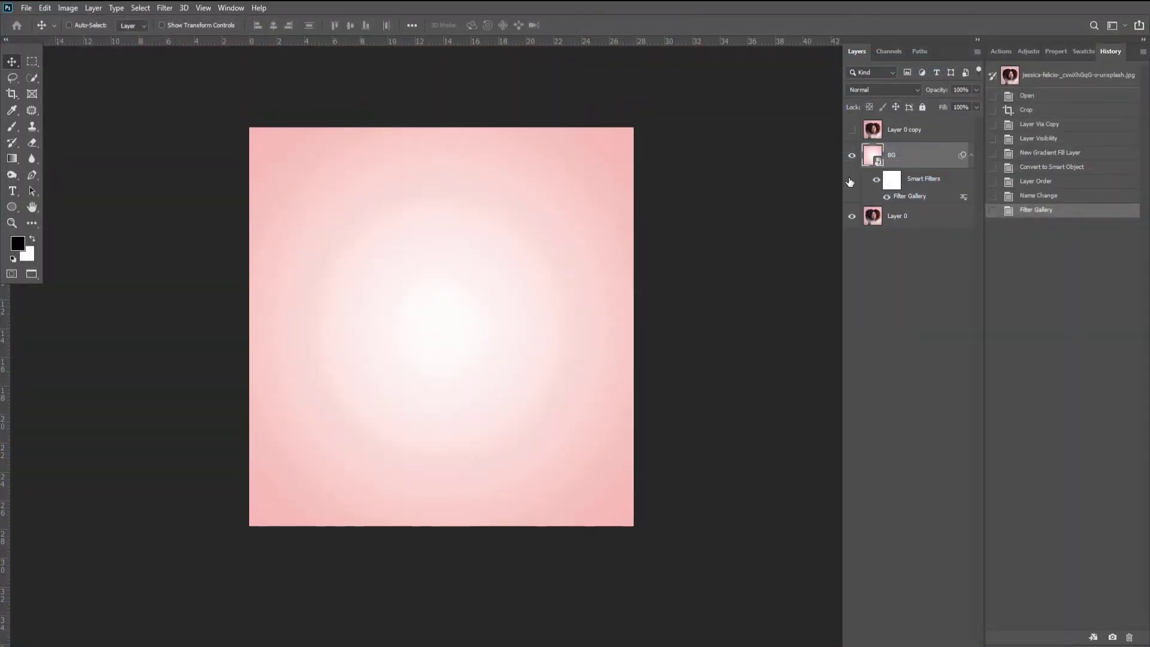
# Apply Pixelate > Color Halftone to BG with the default radius 8.
pyautogui.click(164, 10)
pyautogui.moveTo(194, 200)
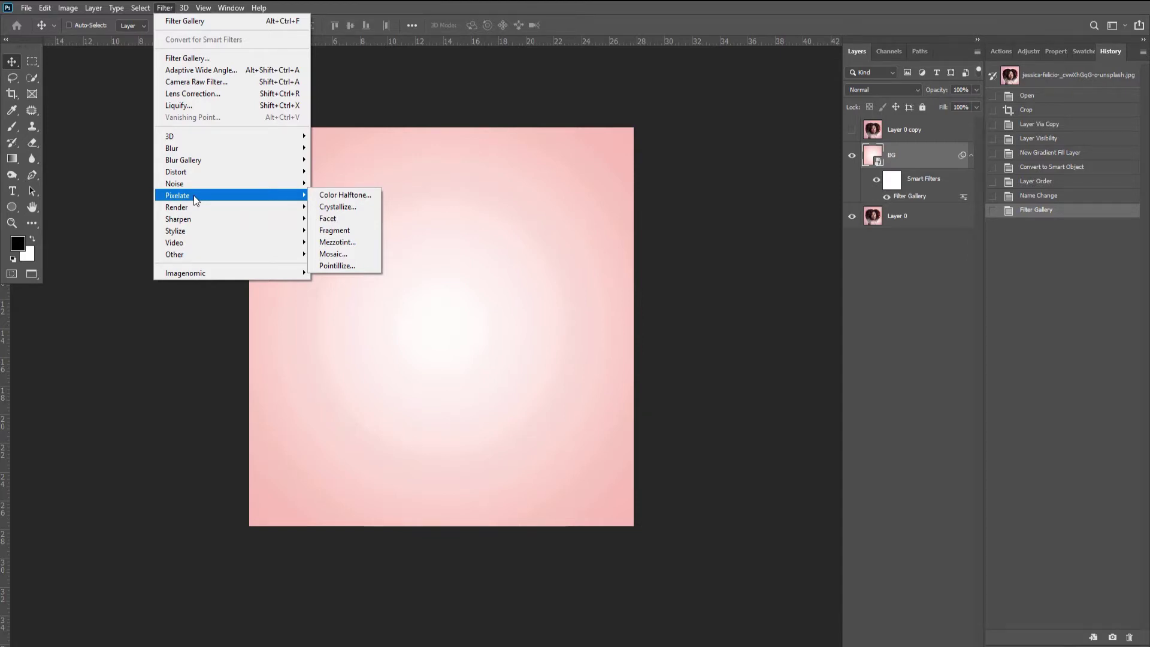
pyautogui.click(350, 195)
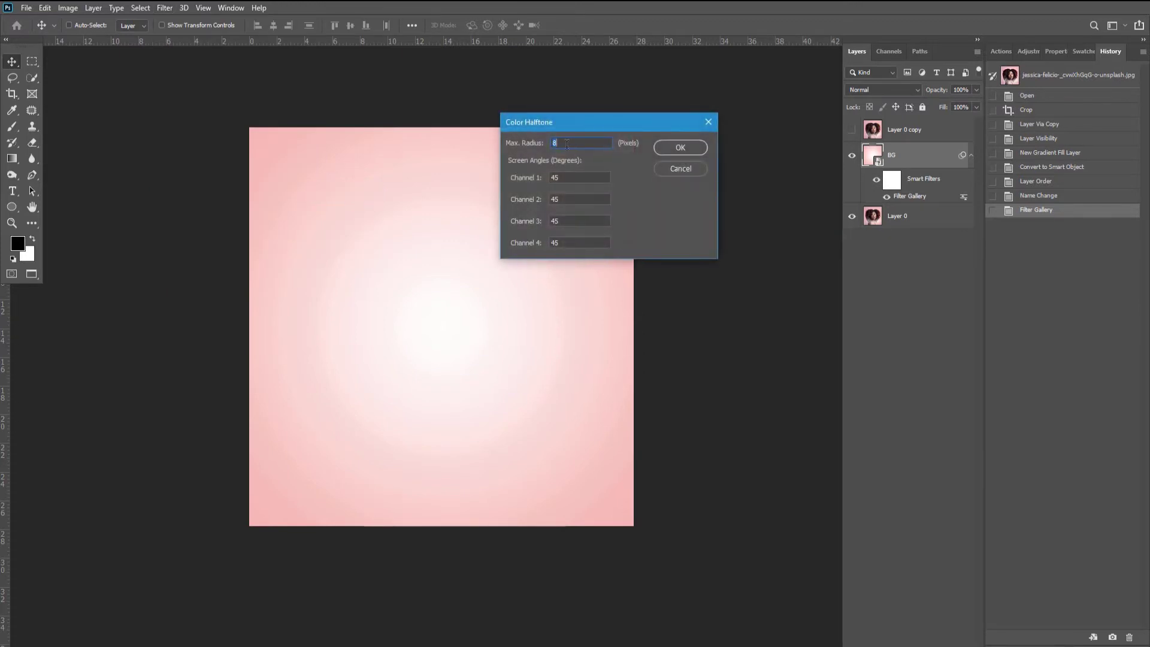
pyautogui.moveTo(570, 125); pyautogui.dragTo(571, 119)
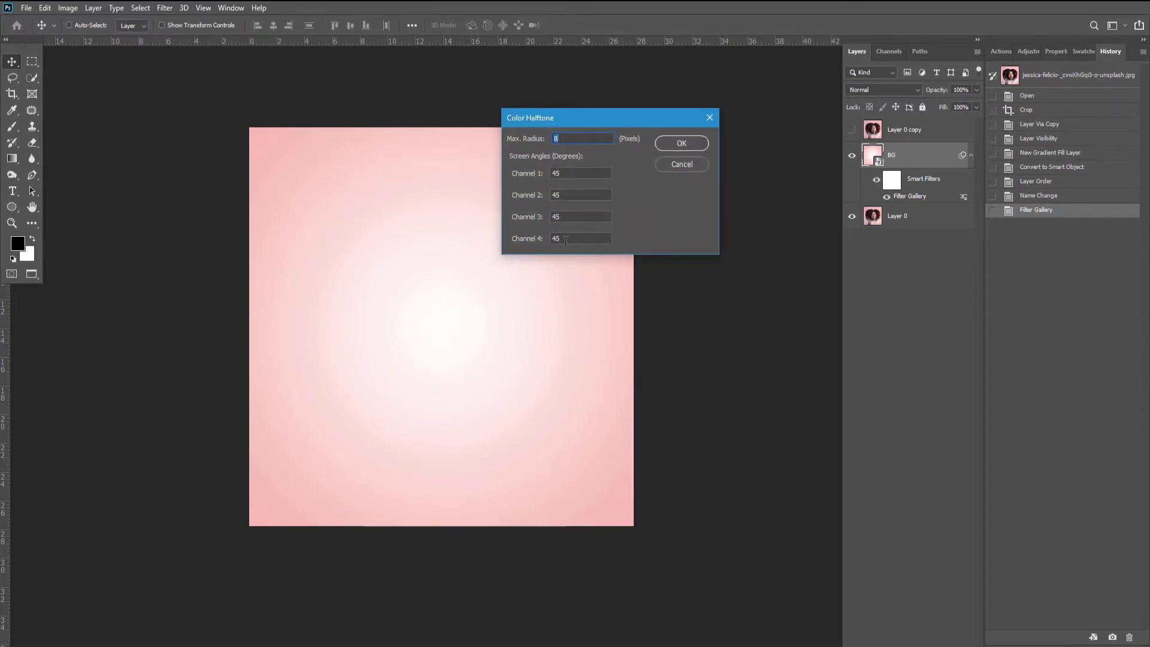
pyautogui.click(681, 144)
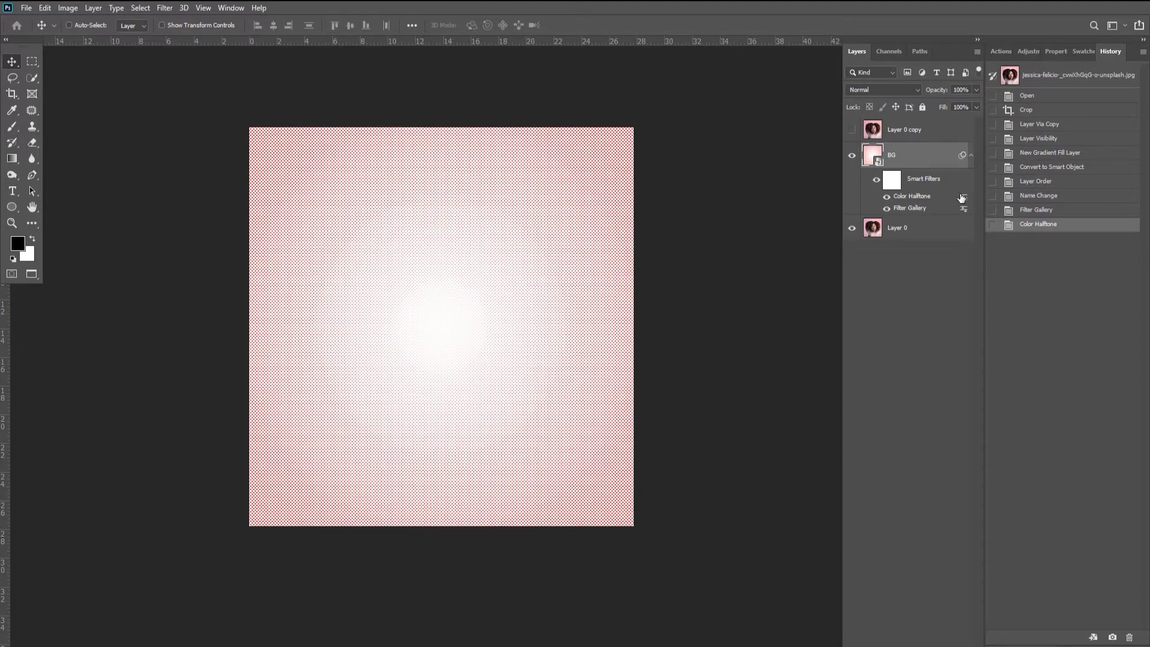
# Set the Color Halftone filter's blending mode to Soft Light.
pyautogui.doubleClick(964, 197)
pyautogui.click(740, 107)
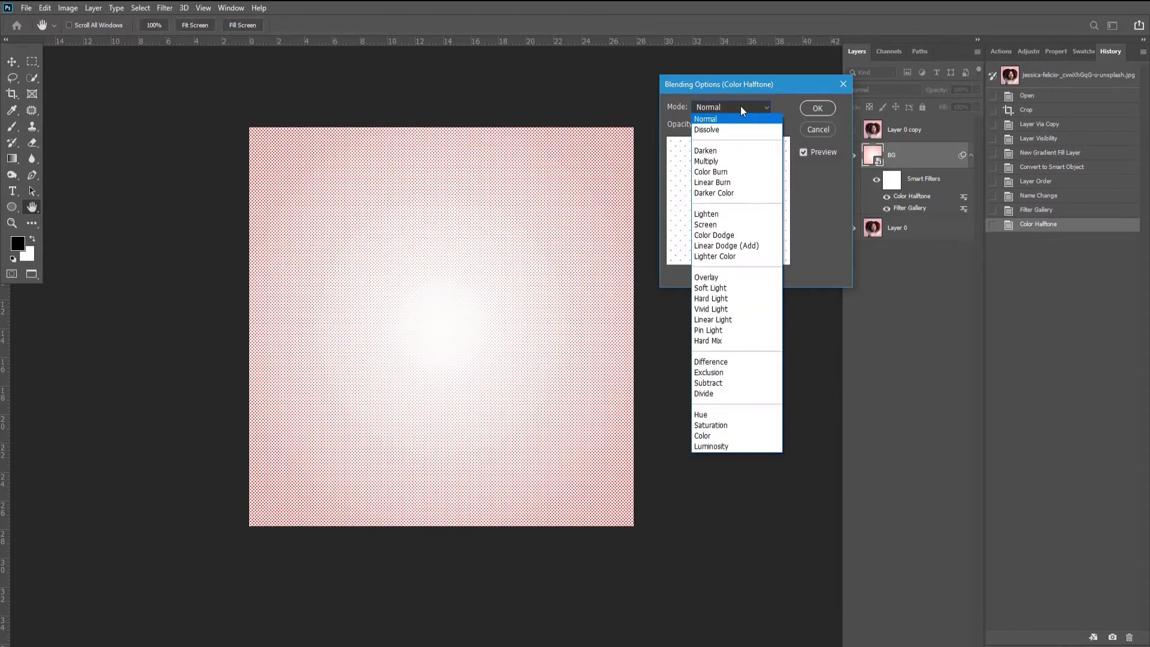
pyautogui.click(719, 288)
pyautogui.click(813, 106)
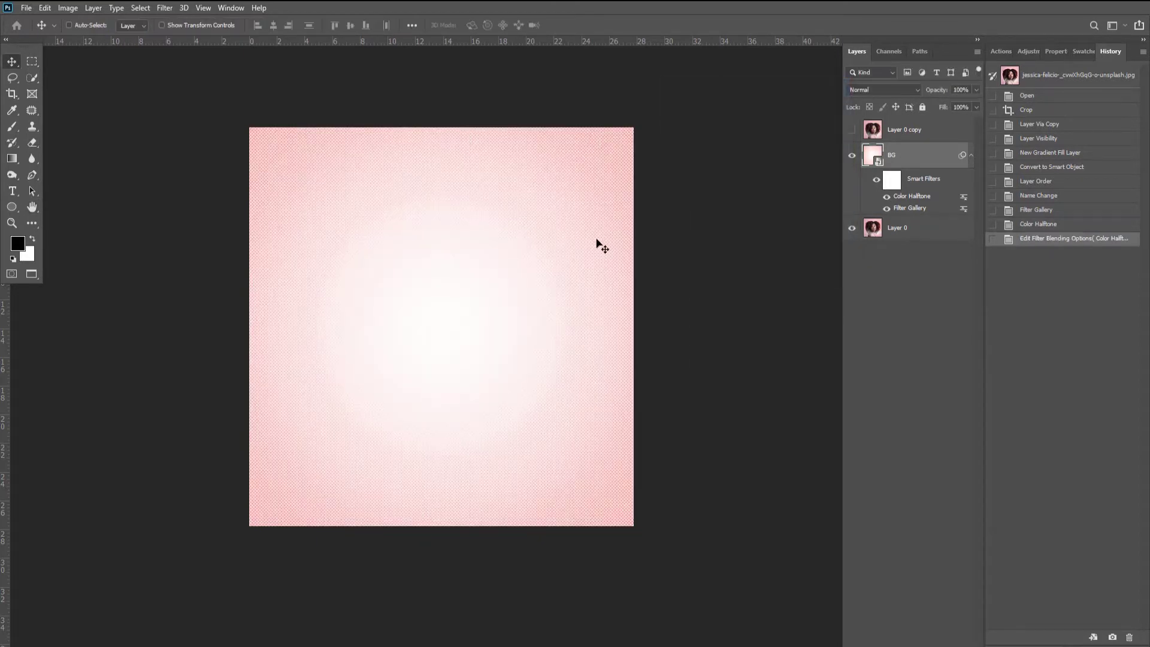
pyautogui.moveTo(533, 265); pyautogui.dragTo(578, 284)
# Select Layer 0 copy and make it visible again.
pyautogui.click(900, 135)
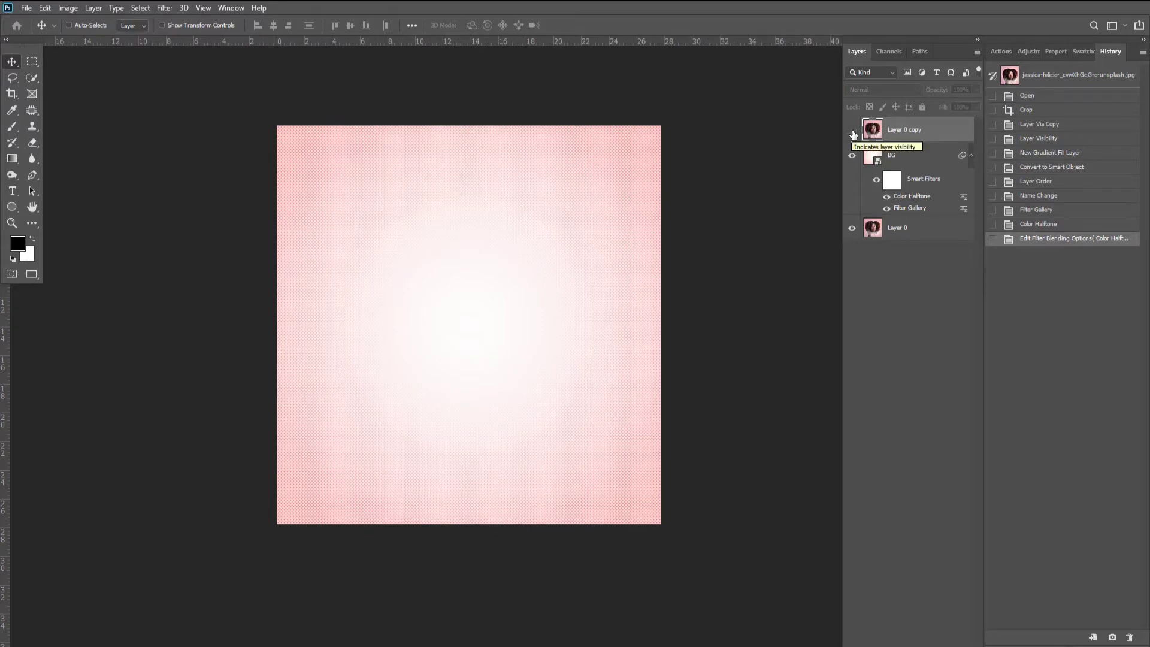
pyautogui.click(851, 130)
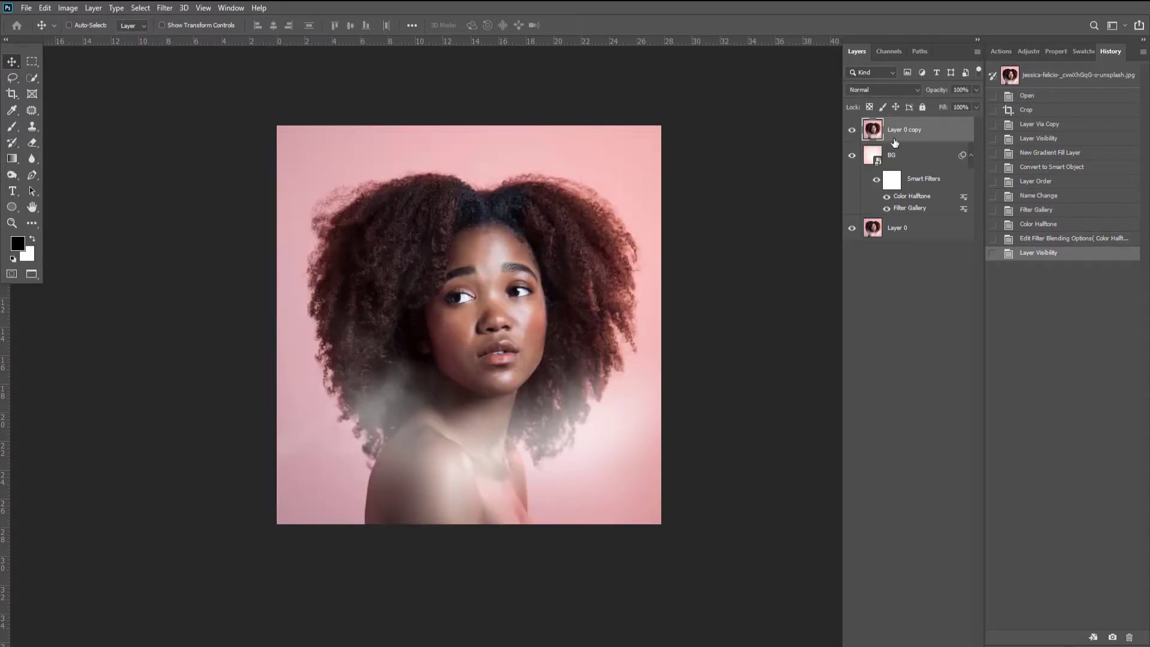
pyautogui.moveTo(608, 187); pyautogui.dragTo(630, 177)
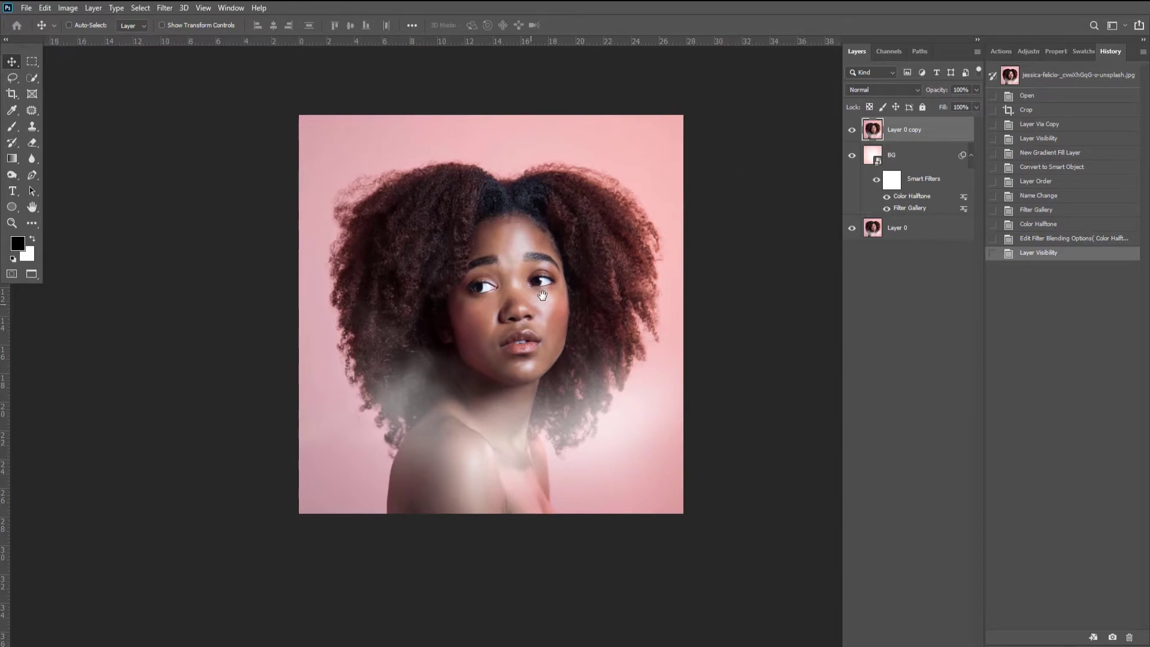
pyautogui.scroll(1, 546, 295)
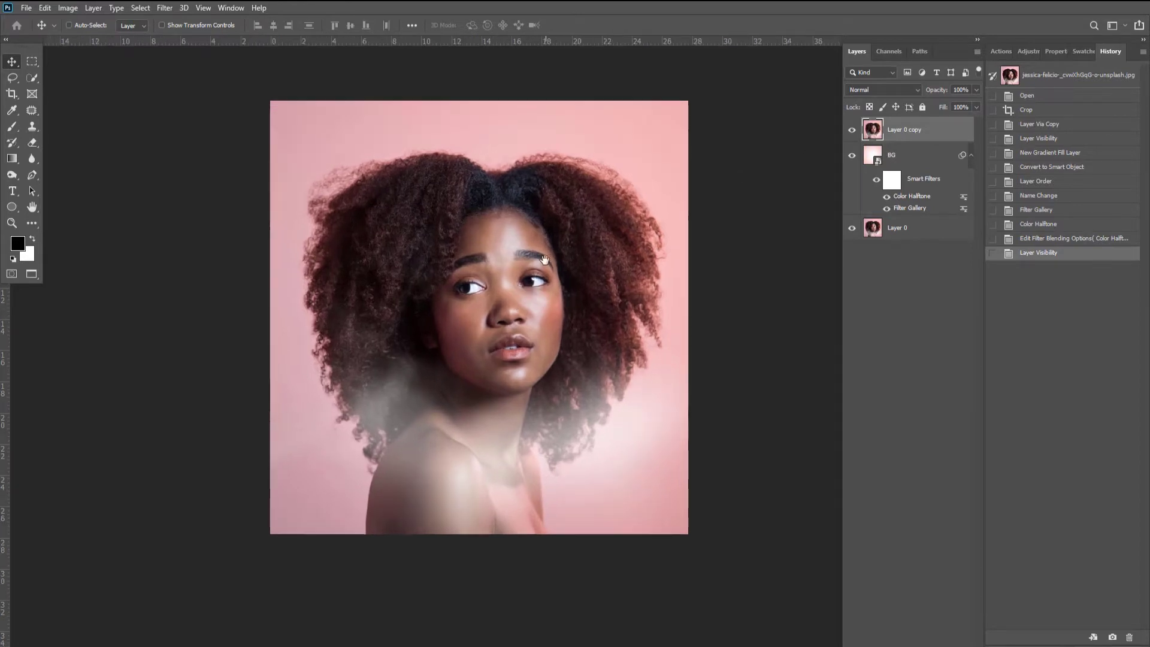
# Quick-select the woman's hair, face and shoulders, trimming background along the right hair edge.
pyautogui.click(32, 78)
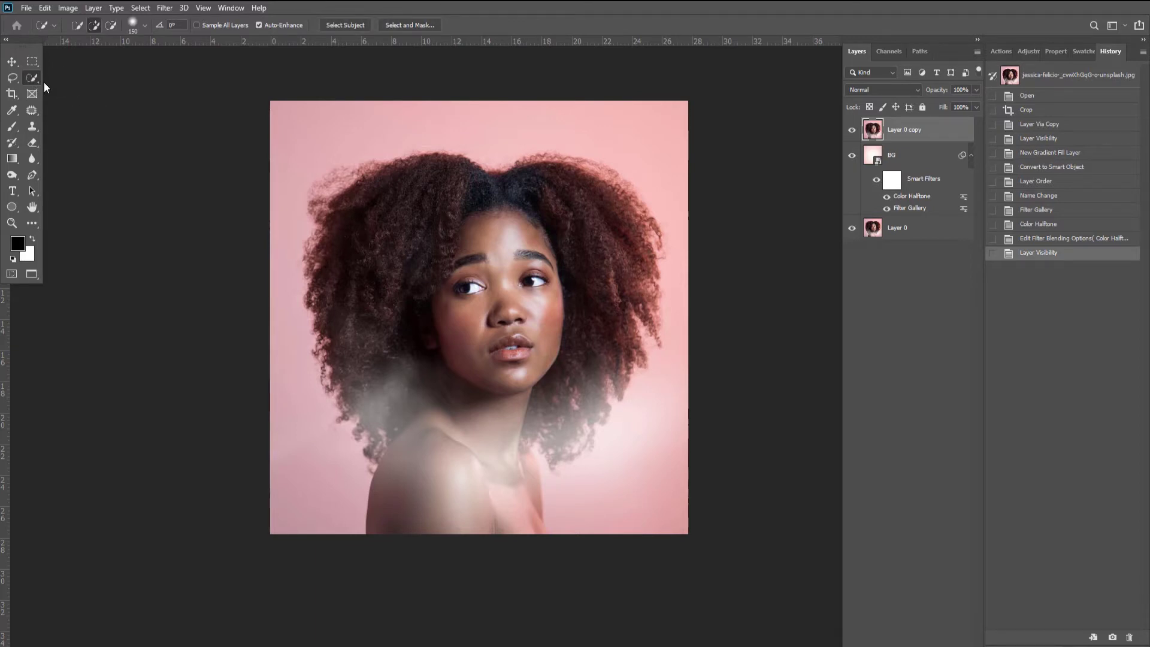
pyautogui.rightClick(44, 82)
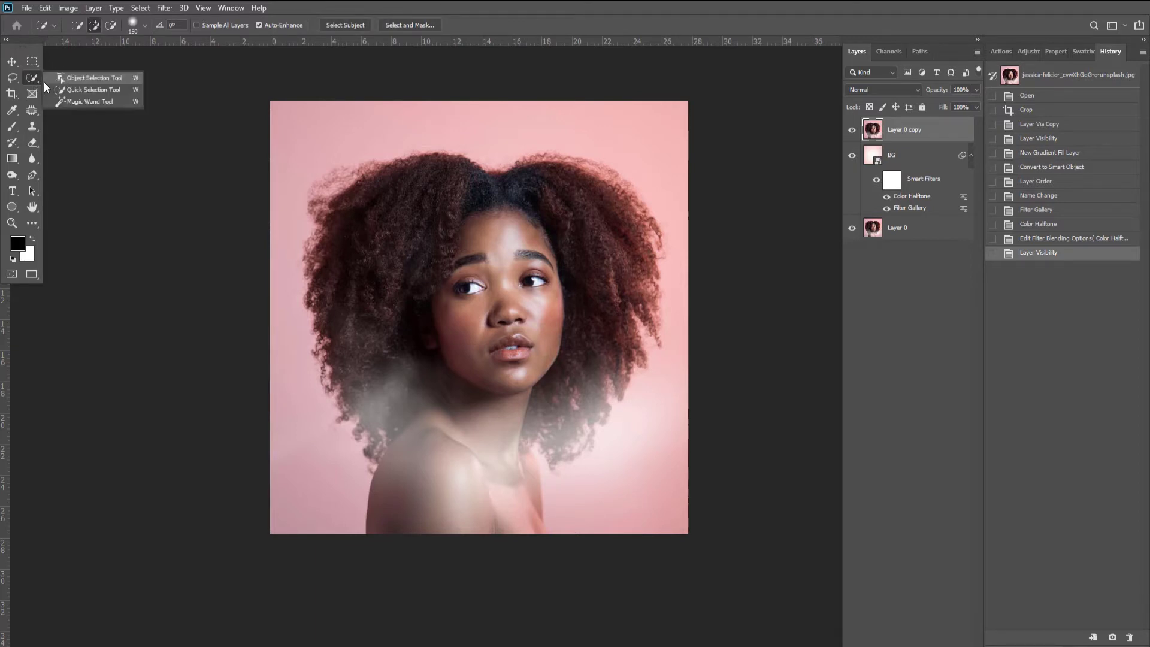
pyautogui.click(80, 90)
pyautogui.moveTo(442, 236); pyautogui.dragTo(448, 291)
pyautogui.moveTo(445, 338)
pyautogui.mouseDown()
pyautogui.moveTo(509, 372)
pyautogui.moveTo(467, 449)
pyautogui.moveTo(591, 248)
pyautogui.moveTo(552, 209)
pyautogui.moveTo(410, 196)
pyautogui.moveTo(313, 223)
pyautogui.moveTo(407, 262)
pyautogui.mouseUp()
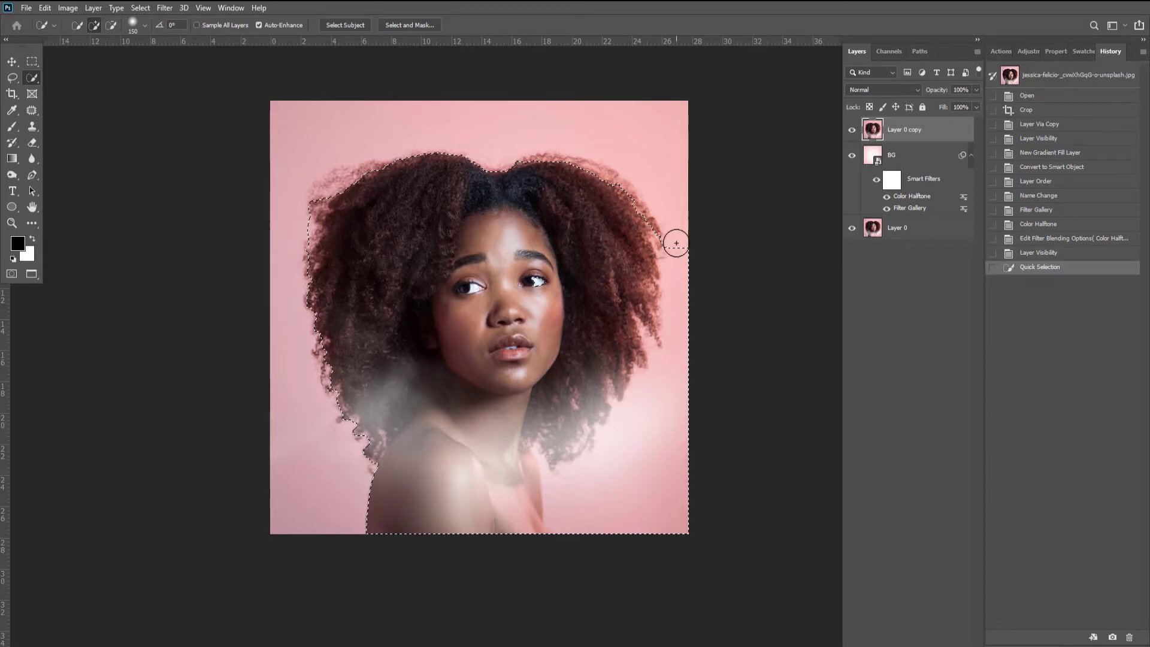
pyautogui.keyDown('alt'); pyautogui.click(685, 270); pyautogui.keyUp('alt')
pyautogui.moveTo(687, 273)
pyautogui.mouseDown()
pyautogui.moveTo(672, 392)
pyautogui.moveTo(623, 422)
pyautogui.moveTo(624, 472)
pyautogui.moveTo(576, 486)
pyautogui.mouseUp()
pyautogui.moveTo(465, 276); pyautogui.dragTo(347, 180)
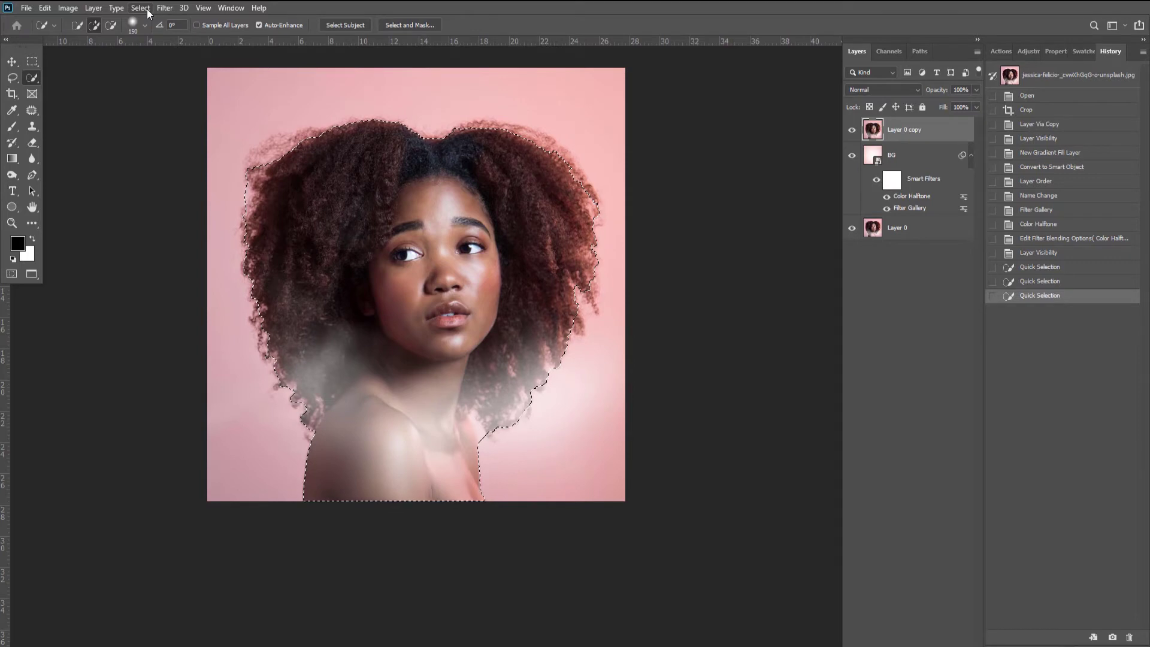
# Open Select and Mask with the On Black view at 100% opacity.
pyautogui.click(149, 12)
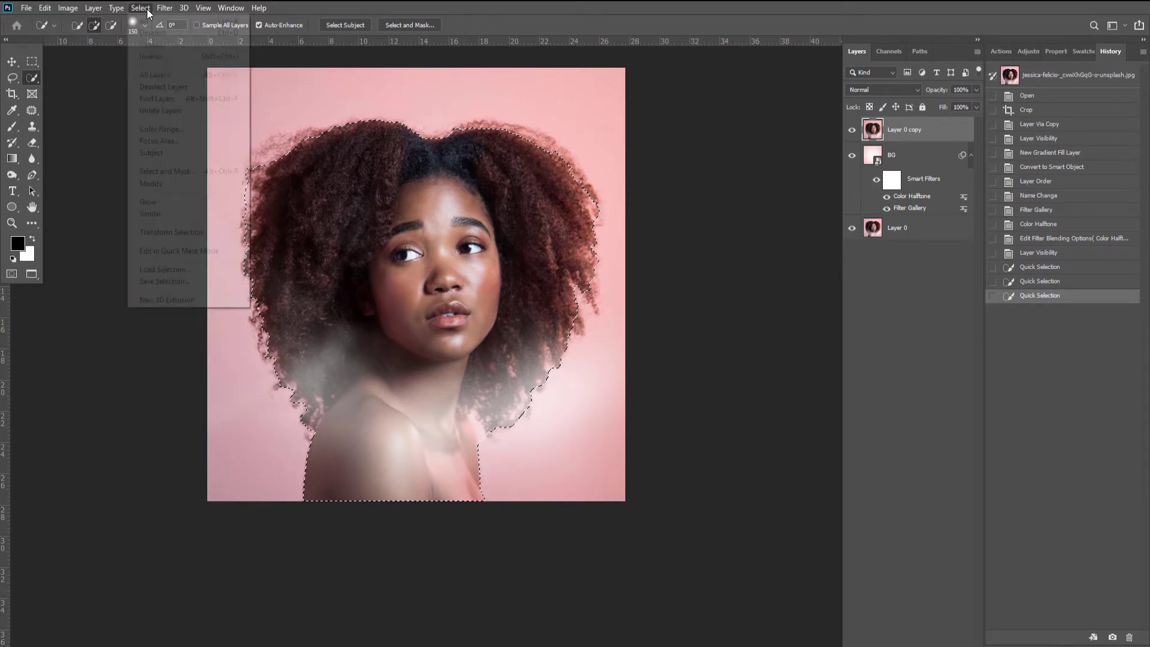
pyautogui.click(194, 170)
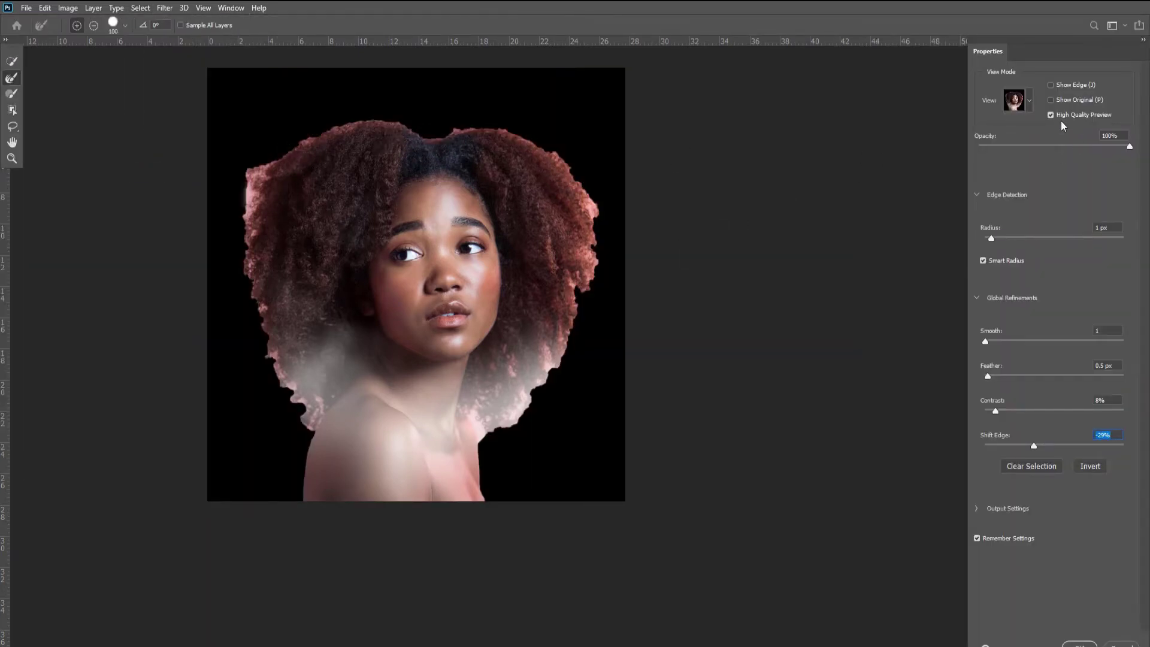
pyautogui.click(1026, 101)
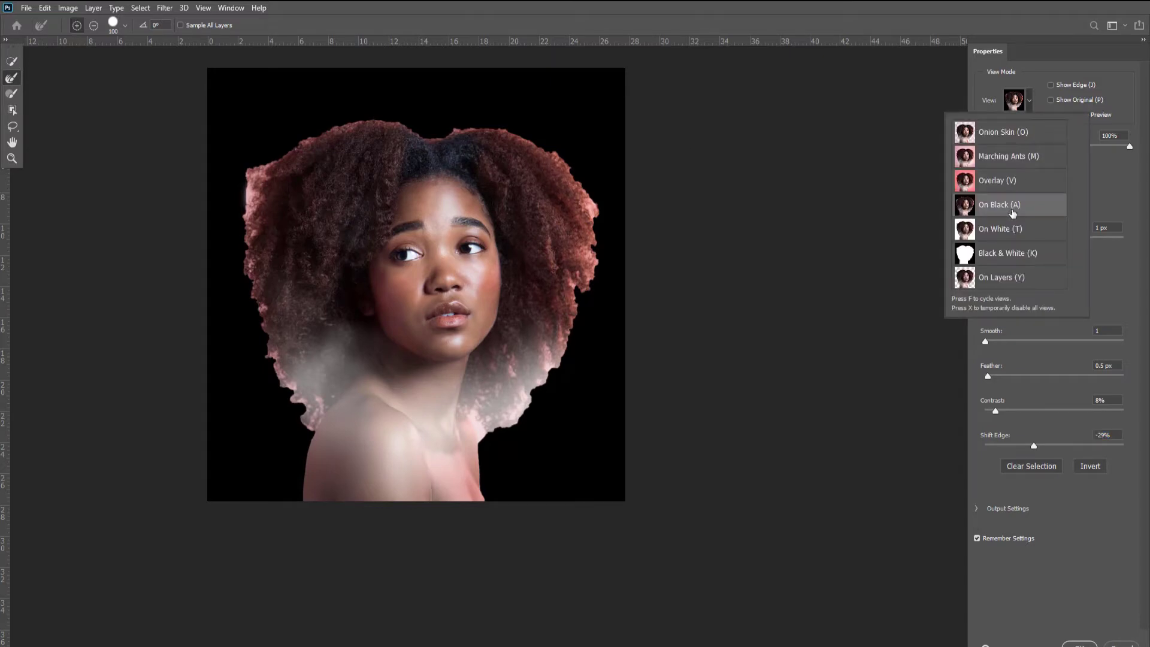
pyautogui.click(1101, 191)
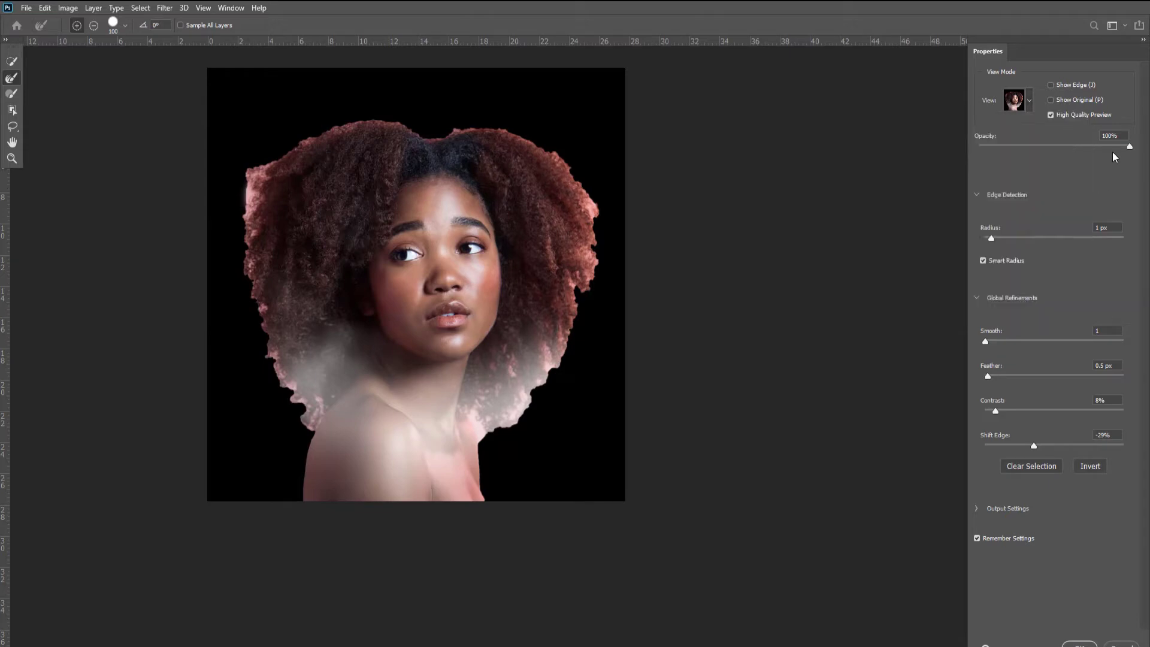
pyautogui.moveTo(1106, 150); pyautogui.dragTo(1137, 156)
# Brush the curly hair edges on the left and right with the Refine Edge Brush, then edit the Radius value.
pyautogui.moveTo(391, 120)
pyautogui.mouseDown()
pyautogui.moveTo(291, 141)
pyautogui.moveTo(263, 164)
pyautogui.moveTo(244, 252)
pyautogui.moveTo(250, 174)
pyautogui.moveTo(245, 282)
pyautogui.moveTo(276, 374)
pyautogui.moveTo(308, 421)
pyautogui.moveTo(305, 452)
pyautogui.mouseUp()
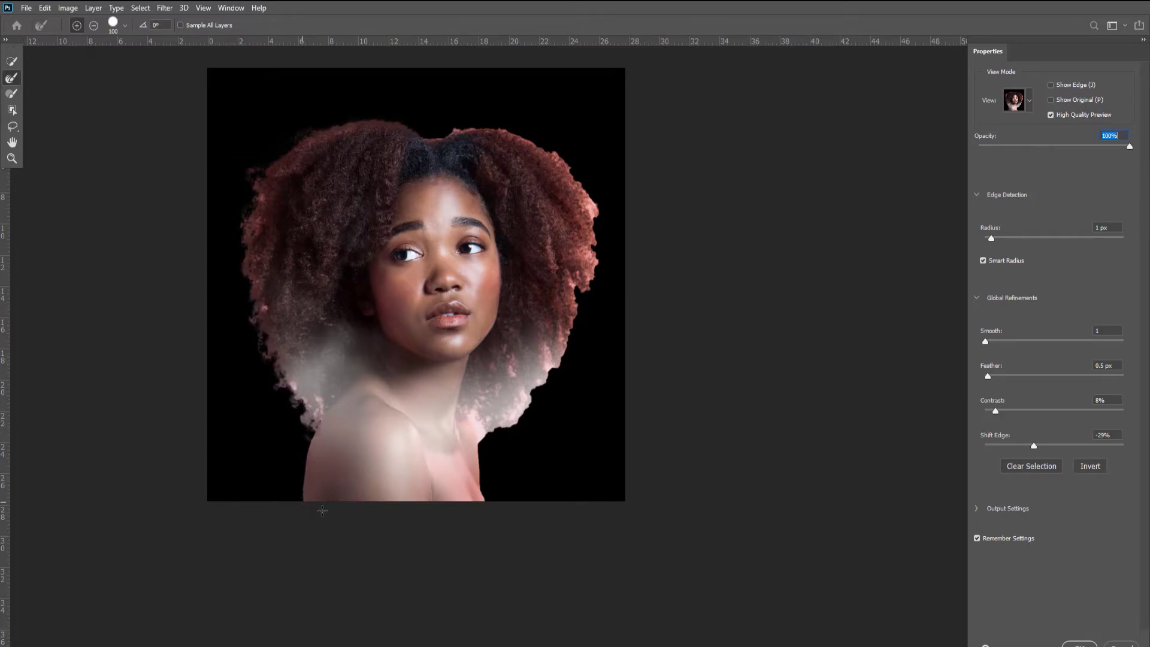
pyautogui.moveTo(483, 430)
pyautogui.mouseDown()
pyautogui.moveTo(482, 413)
pyautogui.moveTo(527, 405)
pyautogui.moveTo(561, 359)
pyautogui.moveTo(595, 221)
pyautogui.moveTo(586, 186)
pyautogui.moveTo(560, 159)
pyautogui.moveTo(500, 125)
pyautogui.moveTo(417, 127)
pyautogui.mouseUp()
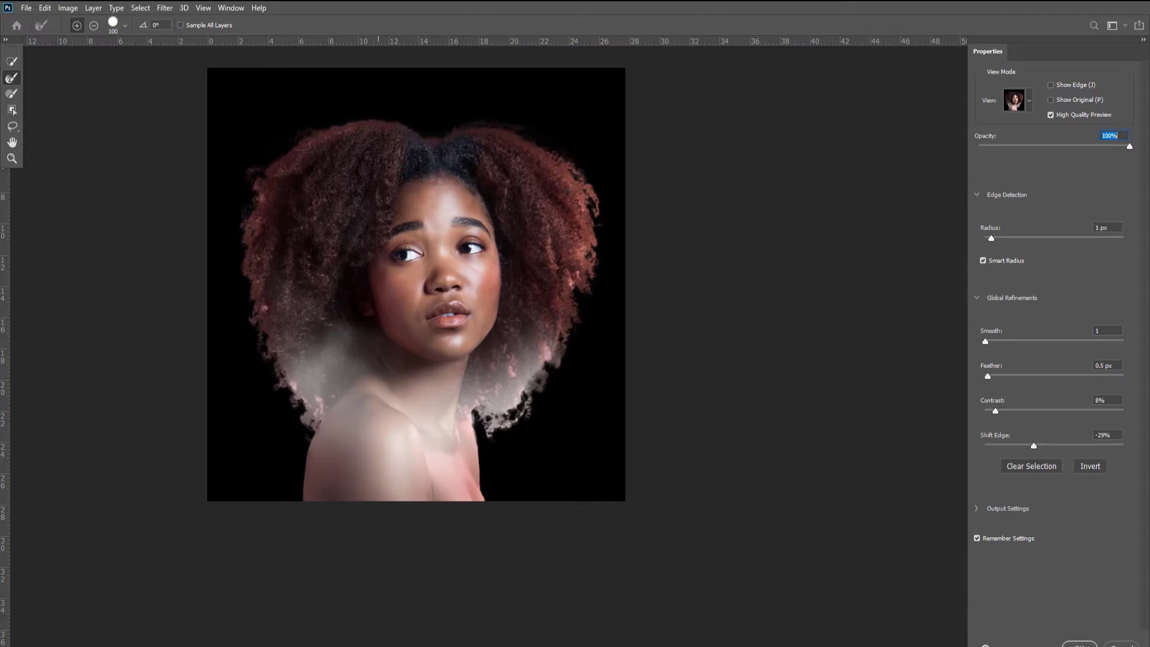
pyautogui.click(1115, 227)
# Mask Layer 0 copy with the refined selection and convert it for smart filters.
pyautogui.click(1076, 644)
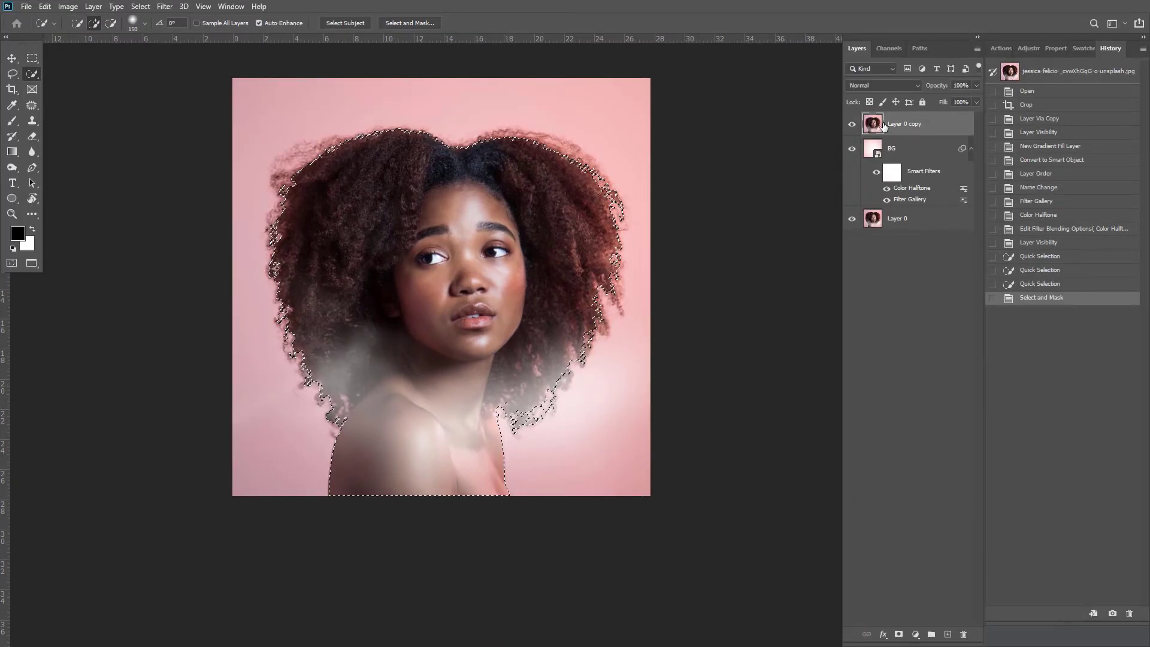
pyautogui.click(898, 634)
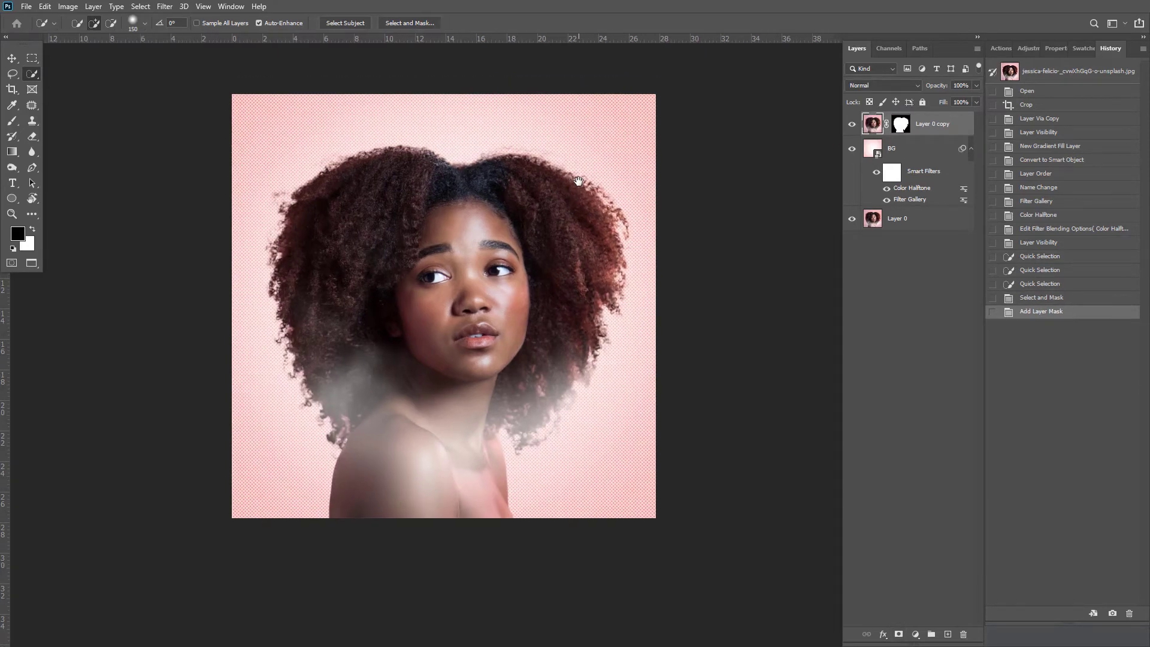
pyautogui.click(164, 6)
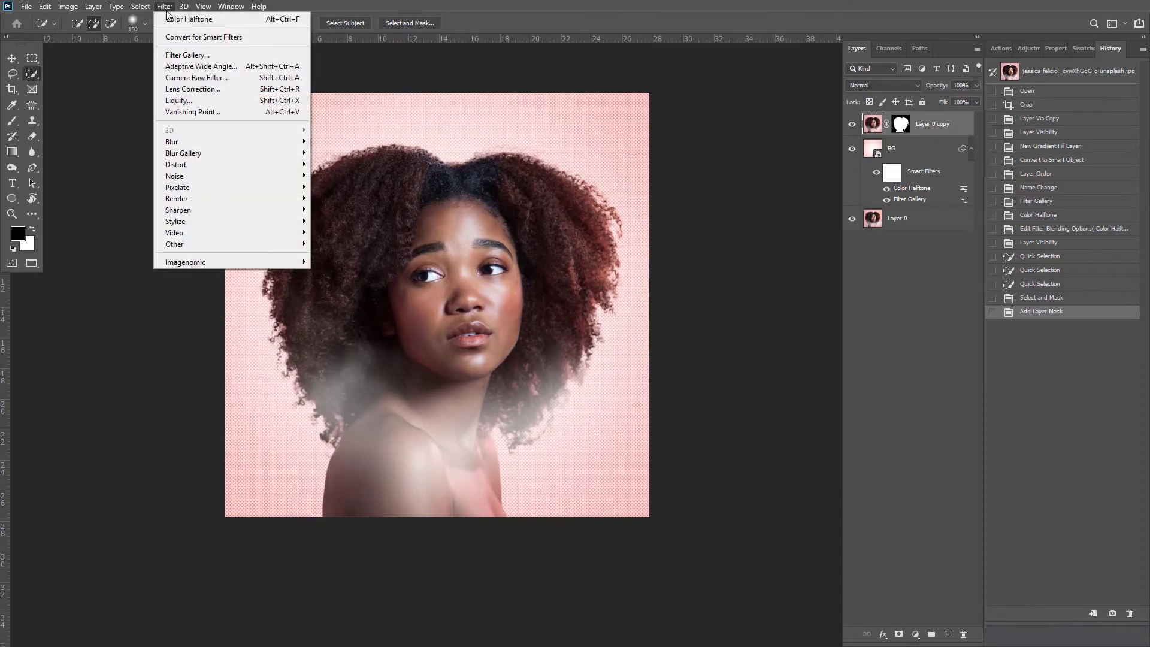
pyautogui.click(202, 37)
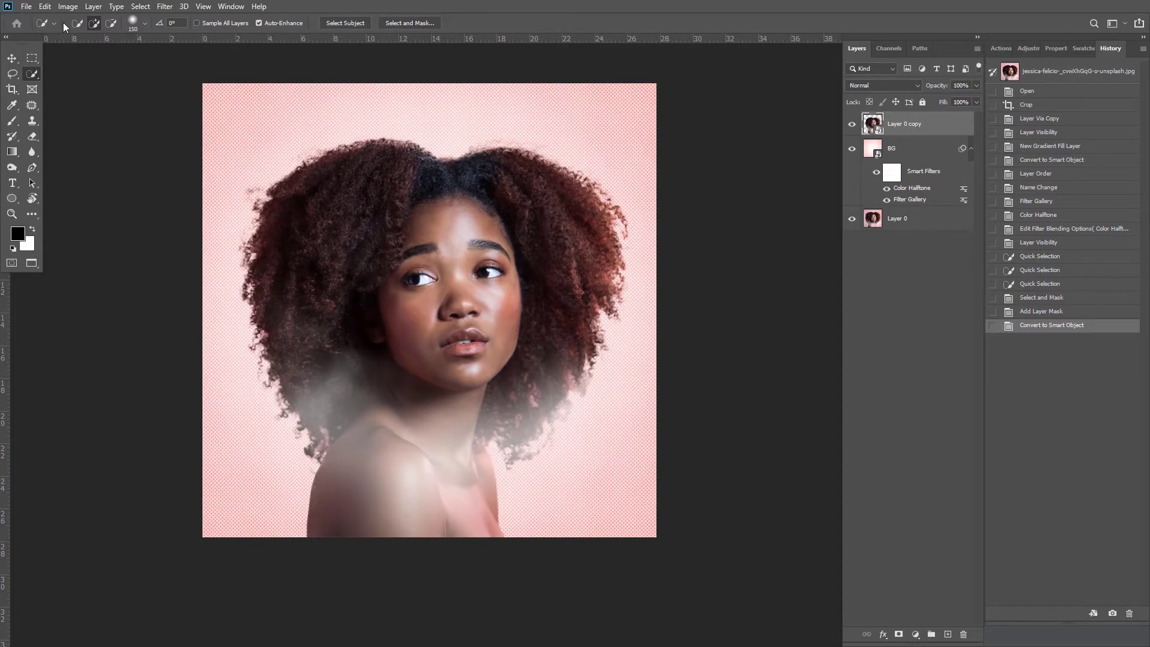
# Brighten the portrait with Curves, lifting the midpoint from 113 to 137.
pyautogui.click(67, 6)
pyautogui.moveTo(67, 20)
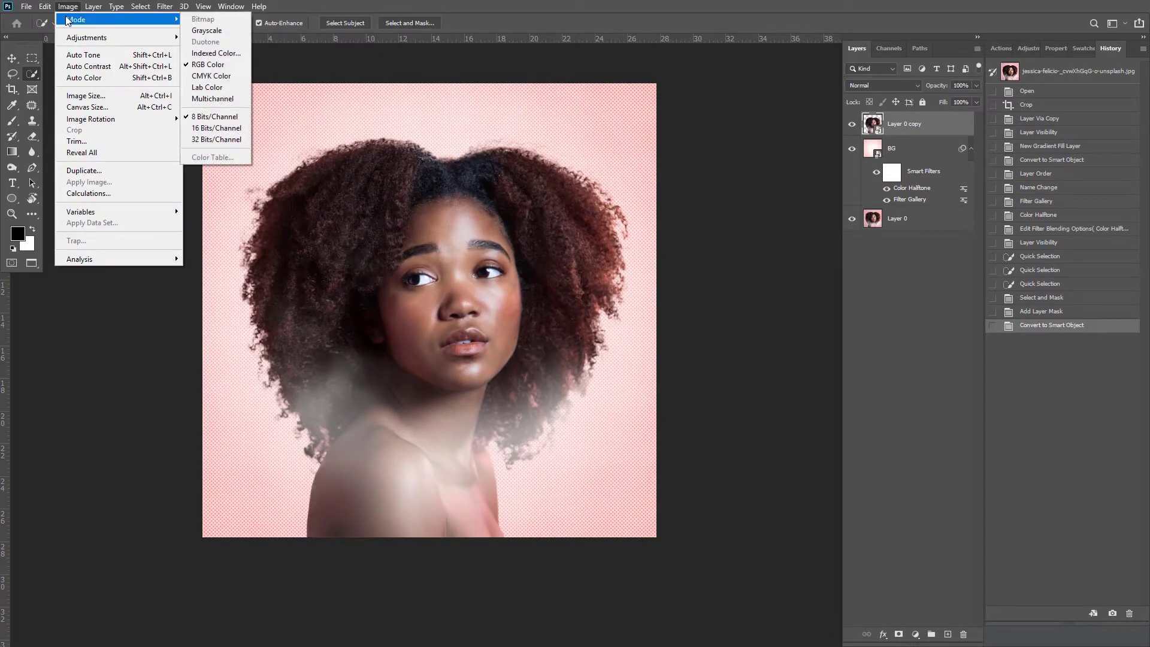
pyautogui.moveTo(87, 39)
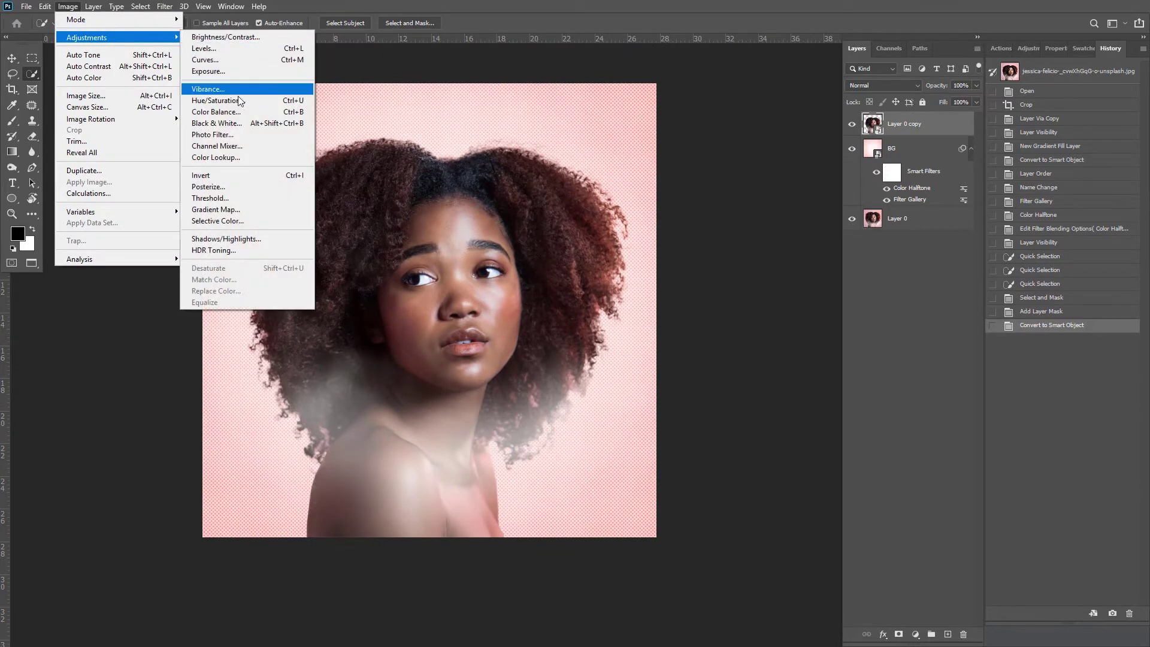
pyautogui.click(219, 62)
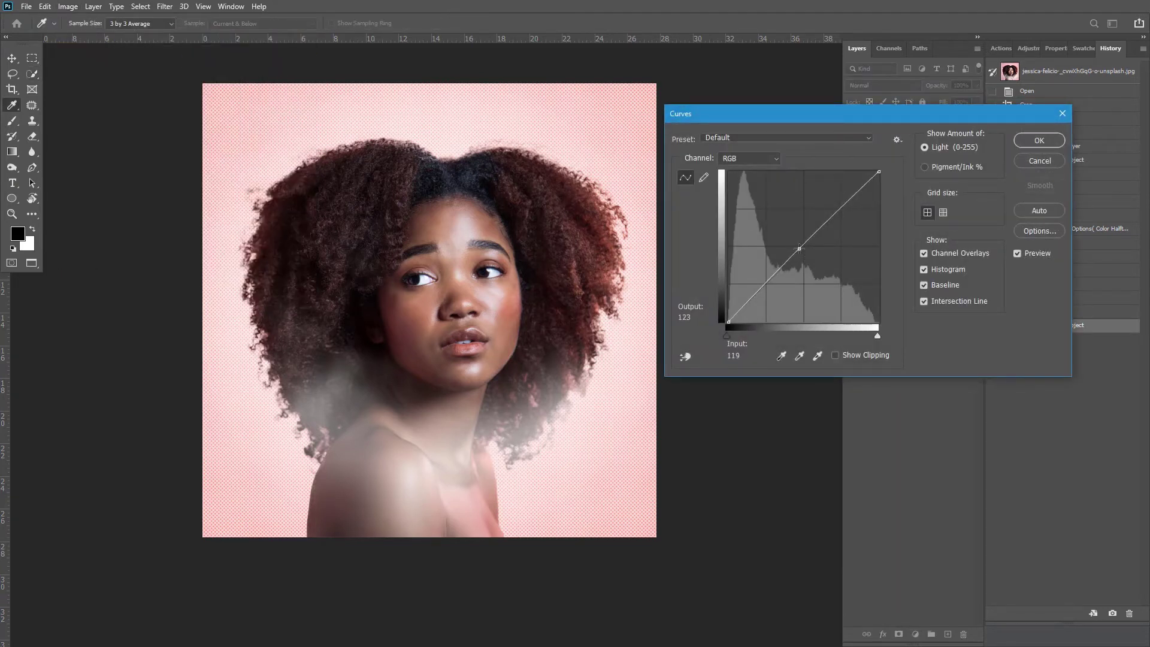
pyautogui.moveTo(799, 249); pyautogui.dragTo(795, 241)
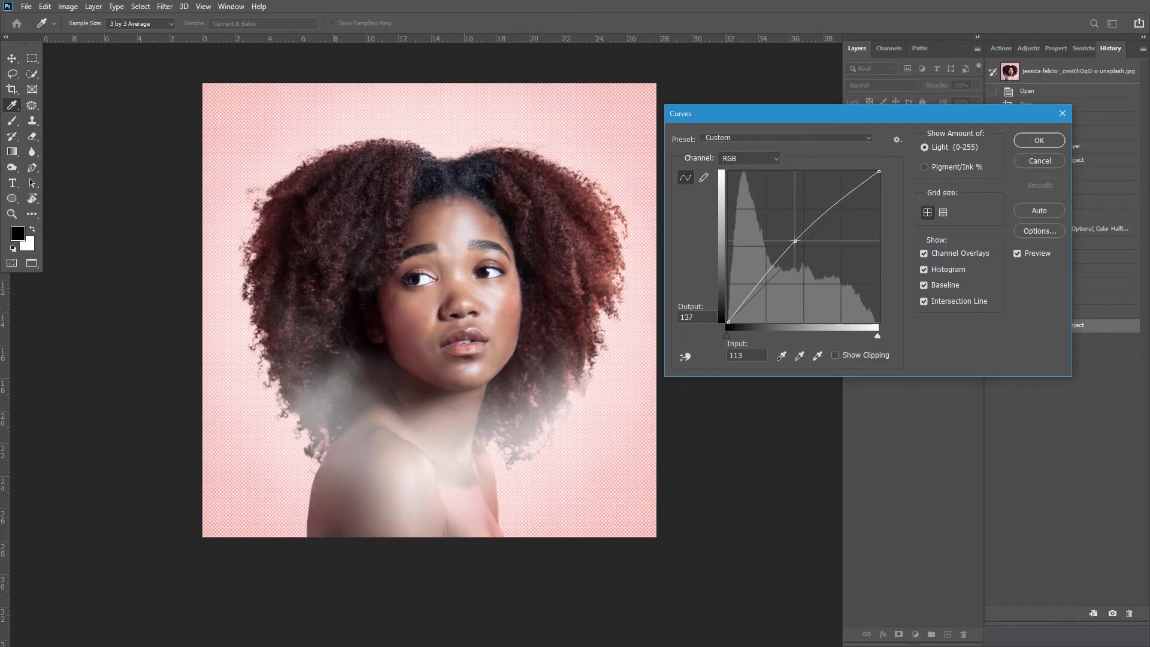
pyautogui.click(1038, 141)
pyautogui.press('w')
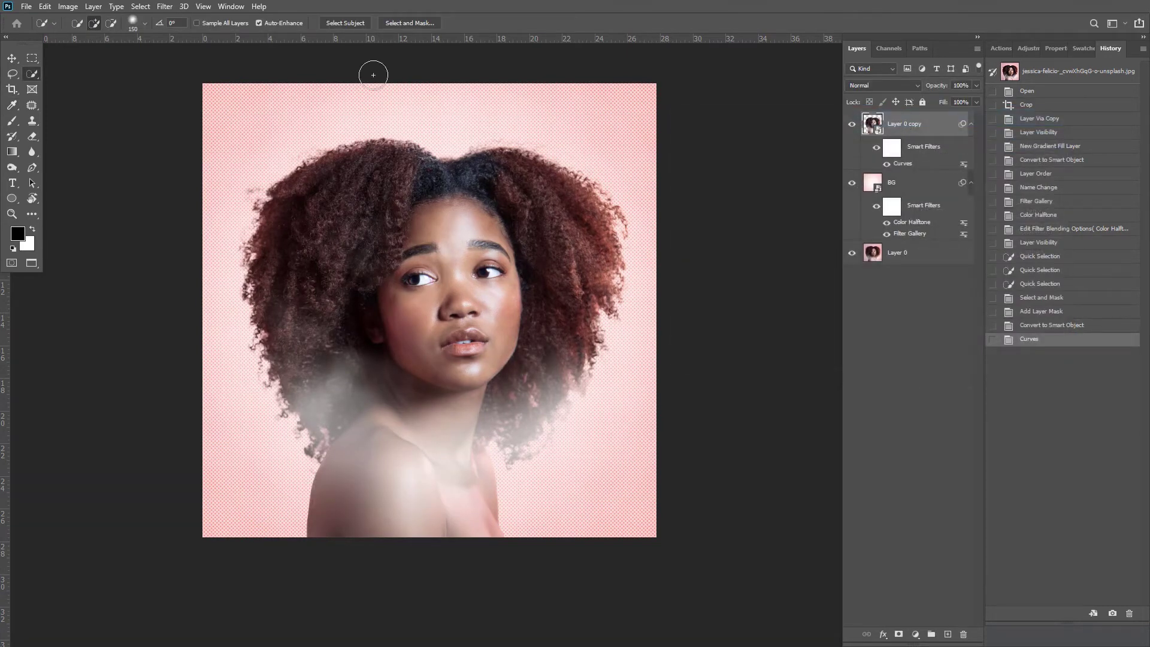
# Apply a High Pass smart filter to the portrait, entering radius 1.
pyautogui.click(164, 7)
pyautogui.moveTo(211, 251)
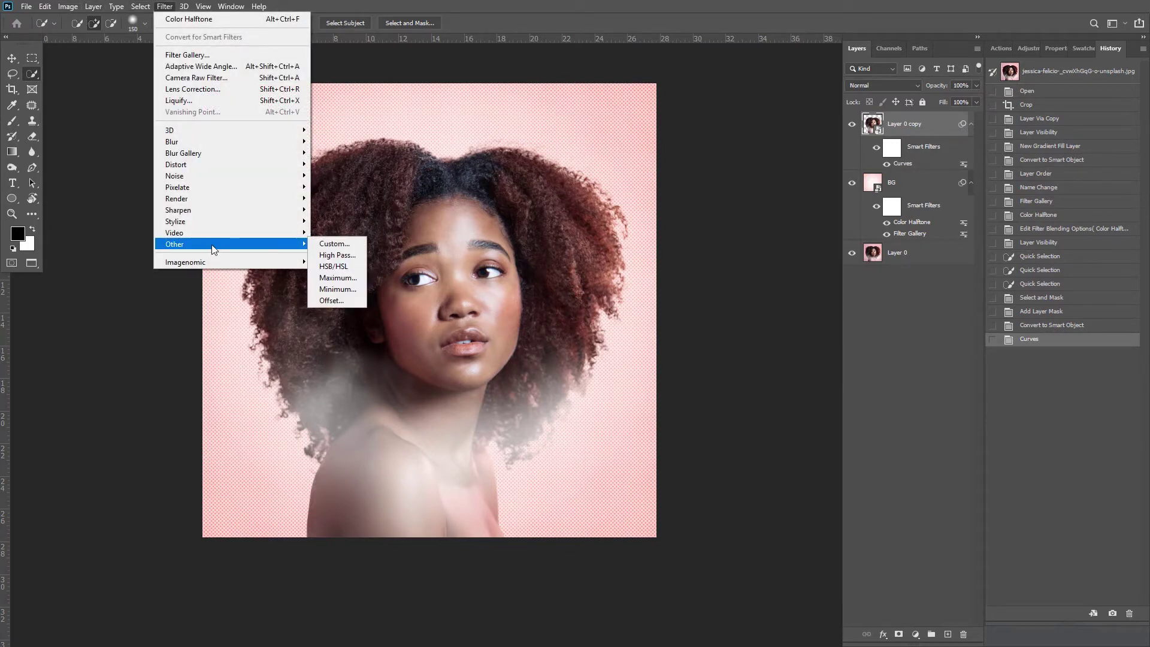
pyautogui.click(337, 256)
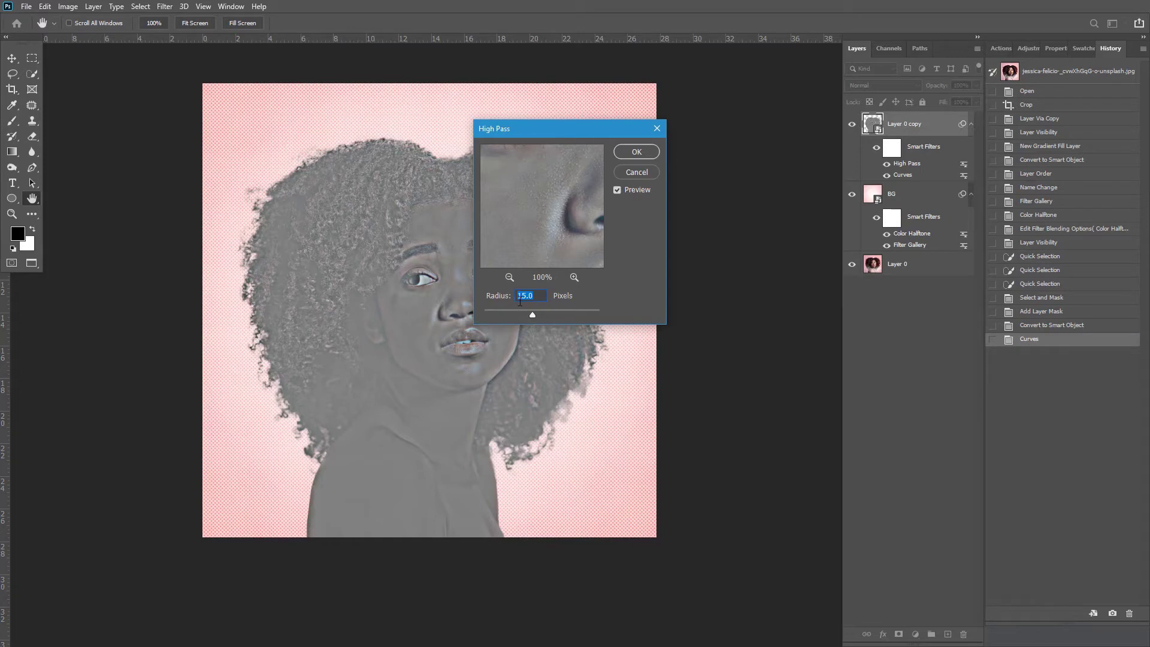
pyautogui.write('1')
pyautogui.click(634, 154)
pyautogui.press('w')
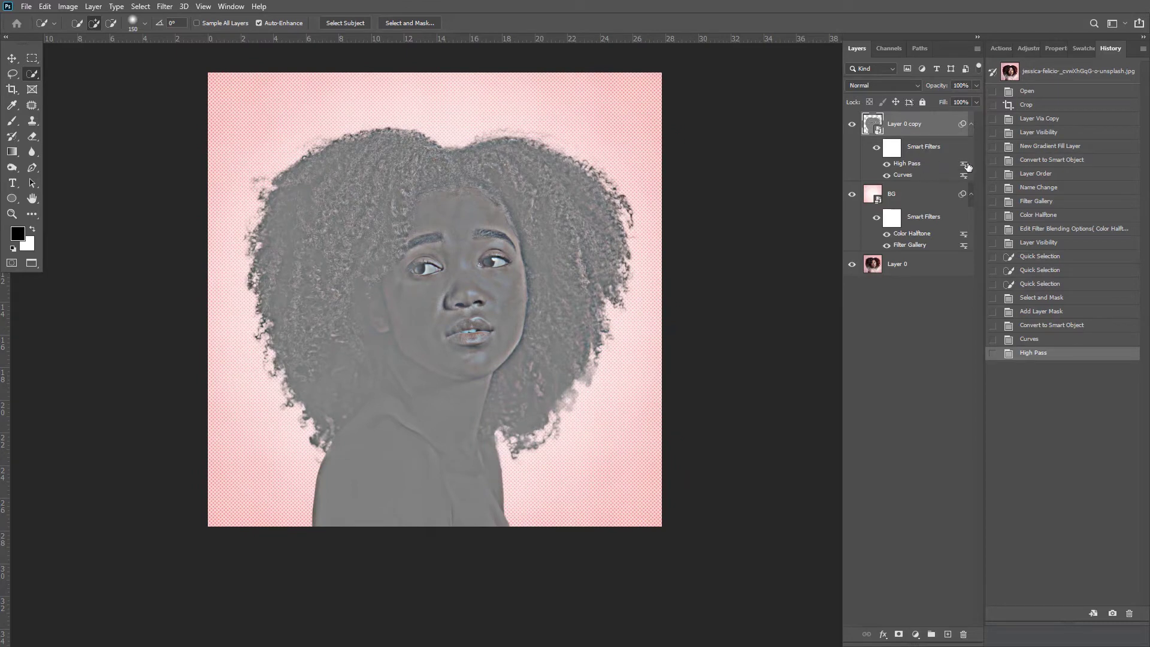
# Set the High Pass filter's blending mode to Overlay.
pyautogui.doubleClick(964, 165)
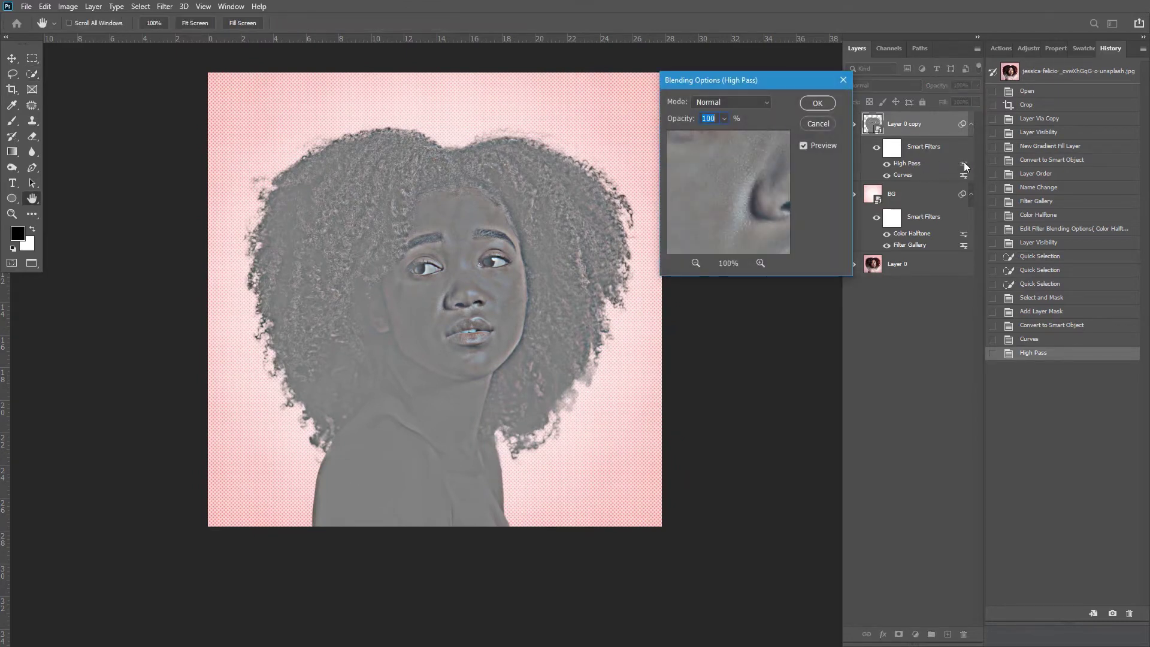
pyautogui.click(759, 102)
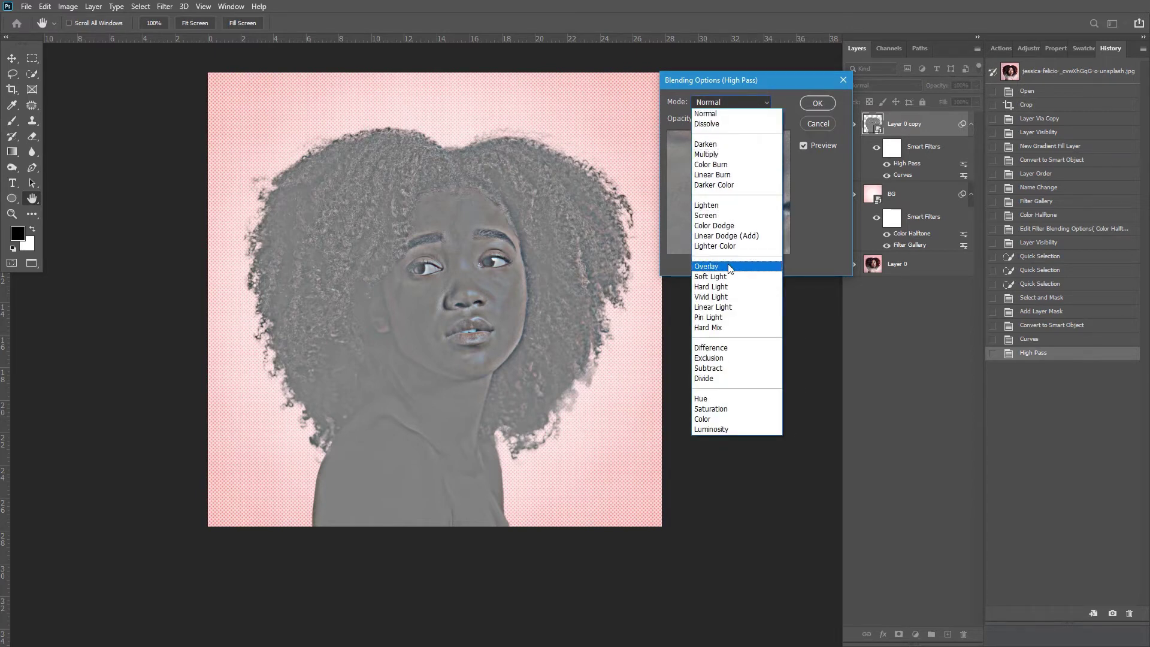
pyautogui.click(729, 266)
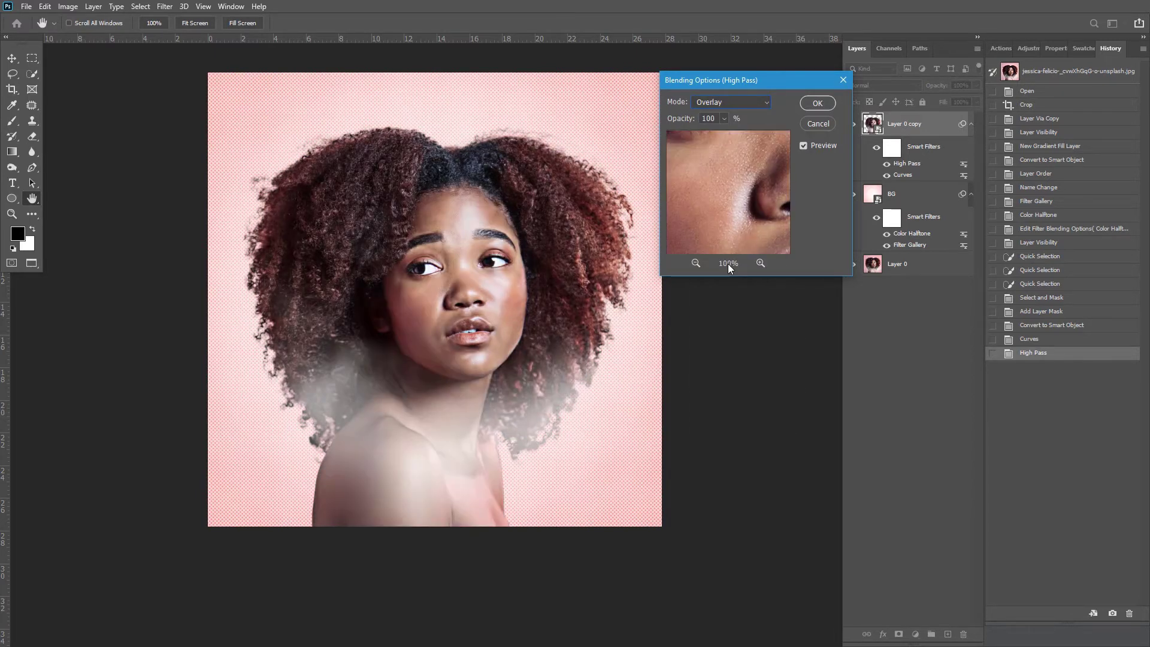
pyautogui.click(821, 102)
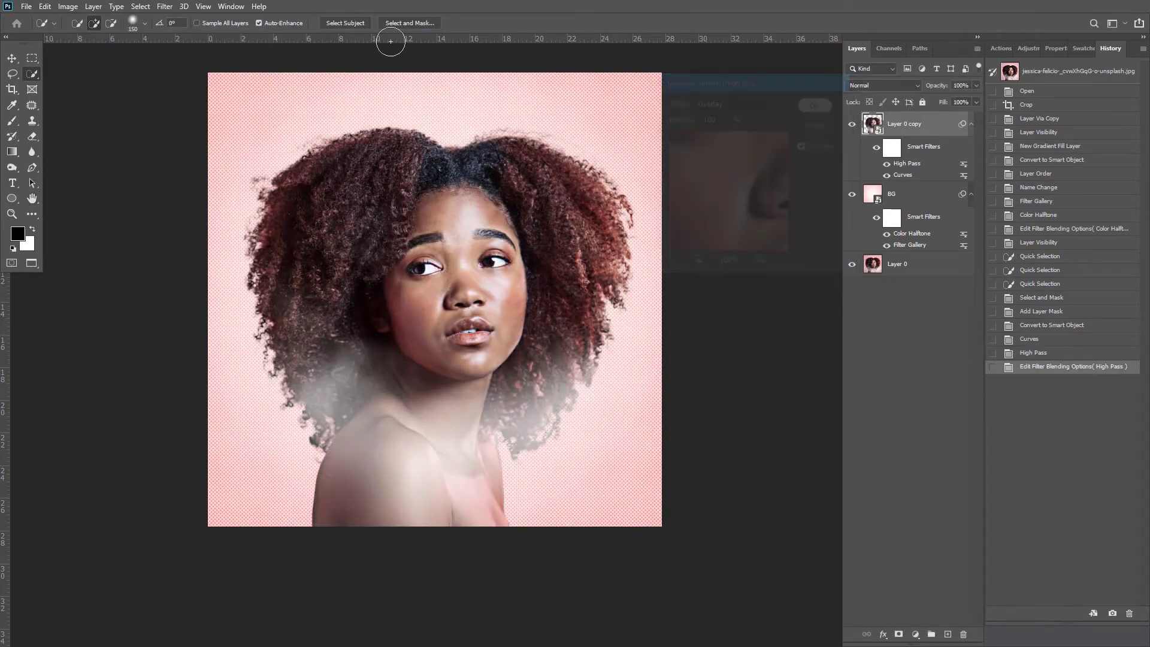
# Apply Filter Gallery's Poster Edges to the portrait with Posterization raised to 6.
pyautogui.click(165, 7)
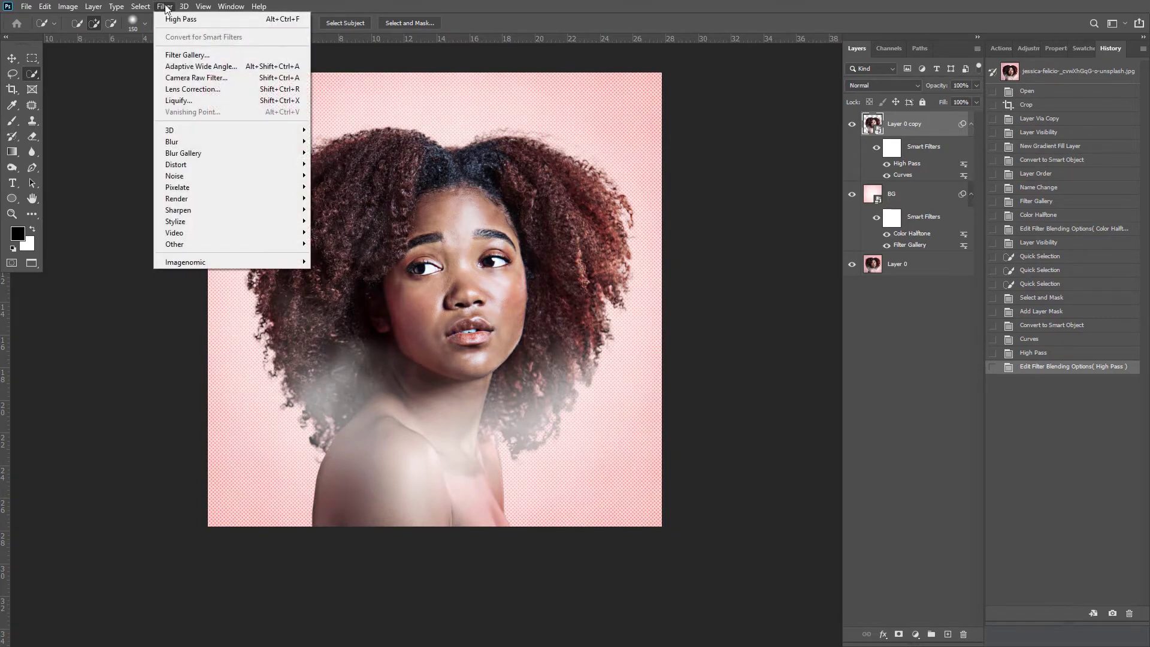
pyautogui.click(188, 55)
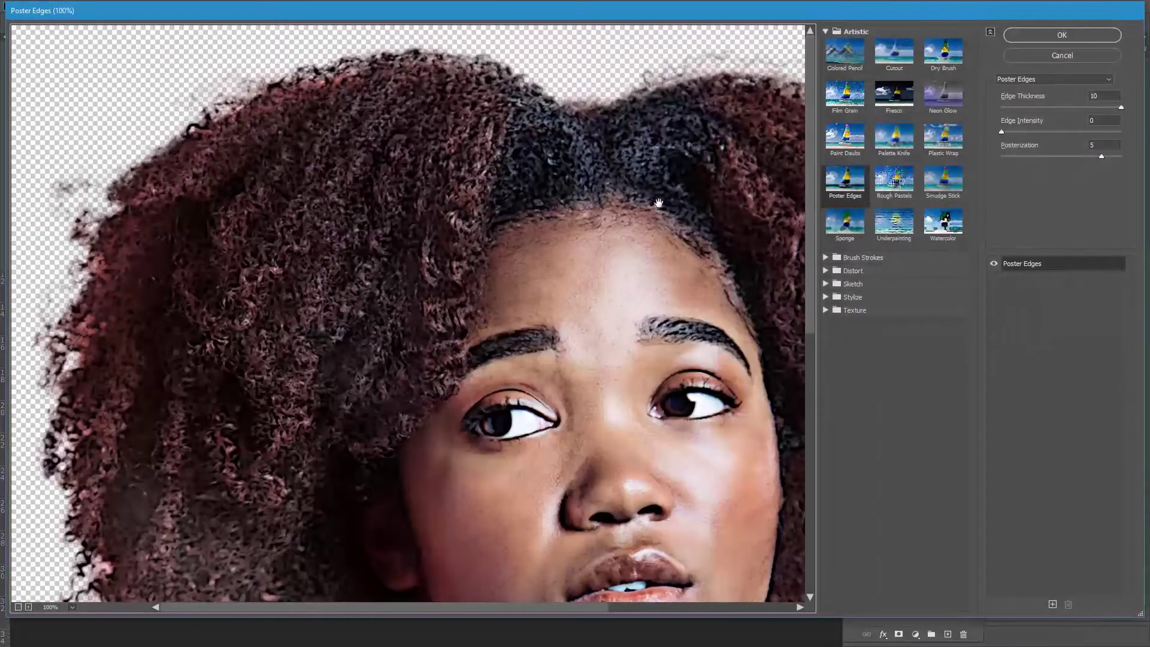
pyautogui.moveTo(665, 213); pyautogui.dragTo(620, 142)
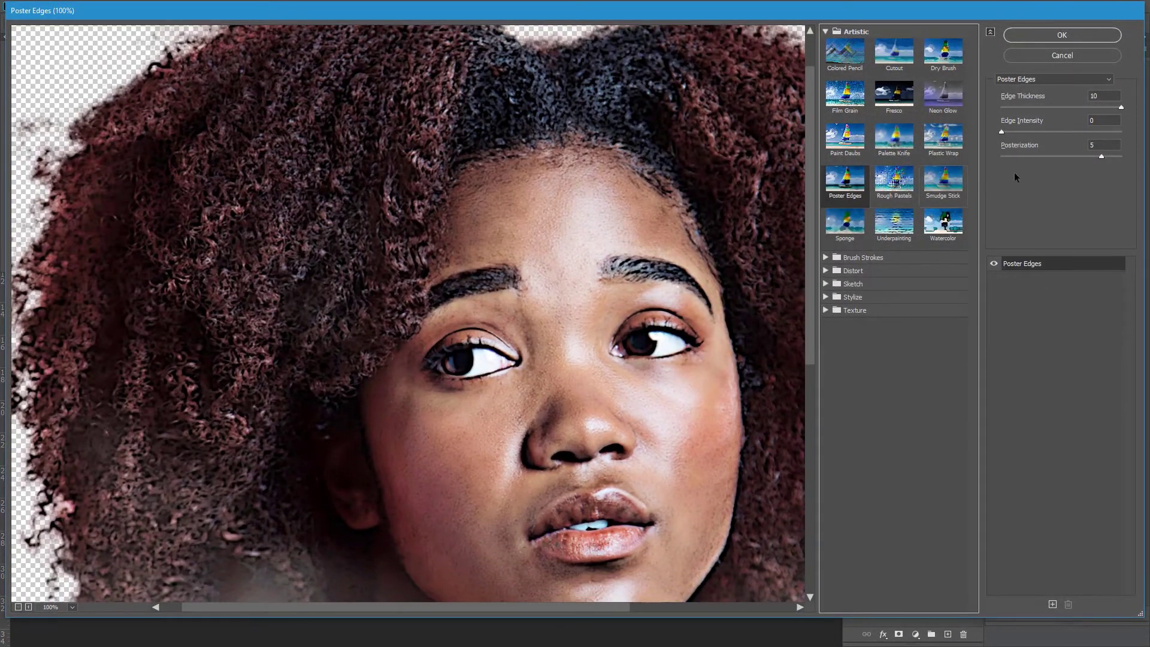
pyautogui.click(1101, 157)
pyautogui.moveTo(1104, 158); pyautogui.dragTo(1121, 159)
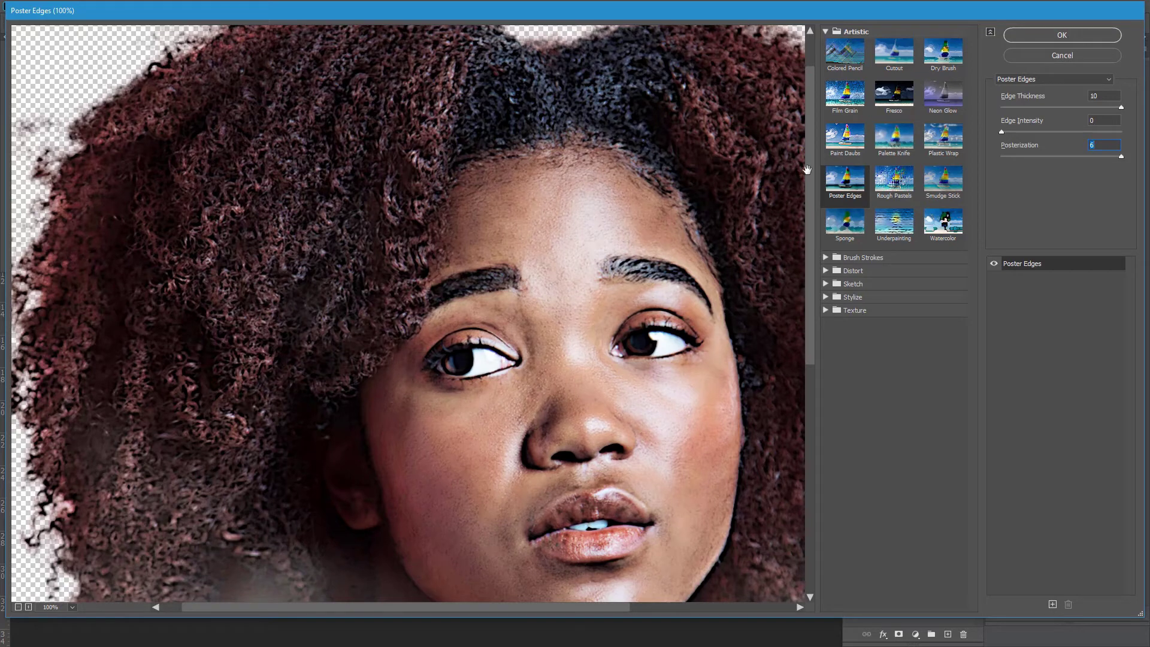
pyautogui.click(1045, 36)
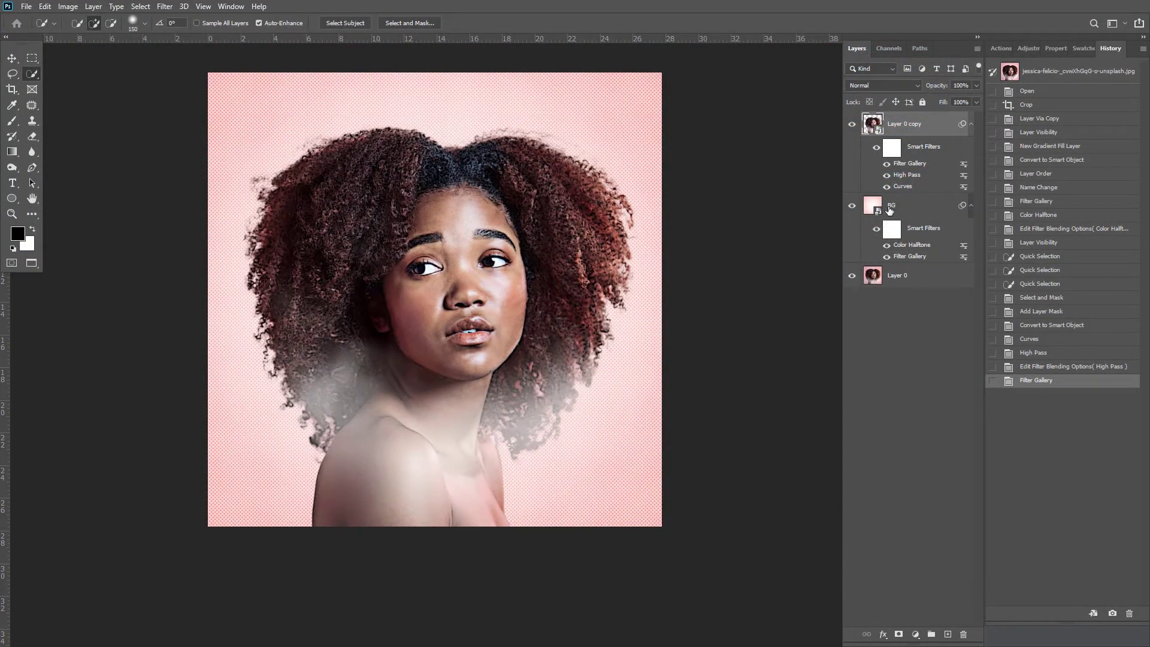
# Blend the Filter Gallery effect in Soft Light at 60% opacity.
pyautogui.doubleClick(963, 166)
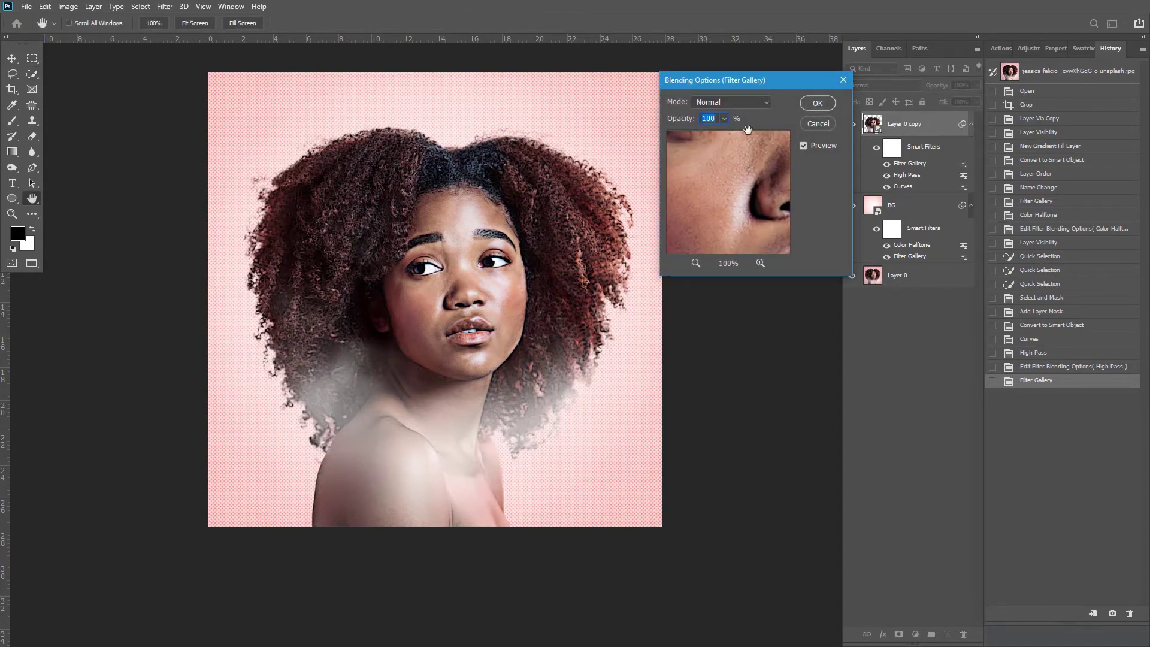
pyautogui.click(750, 103)
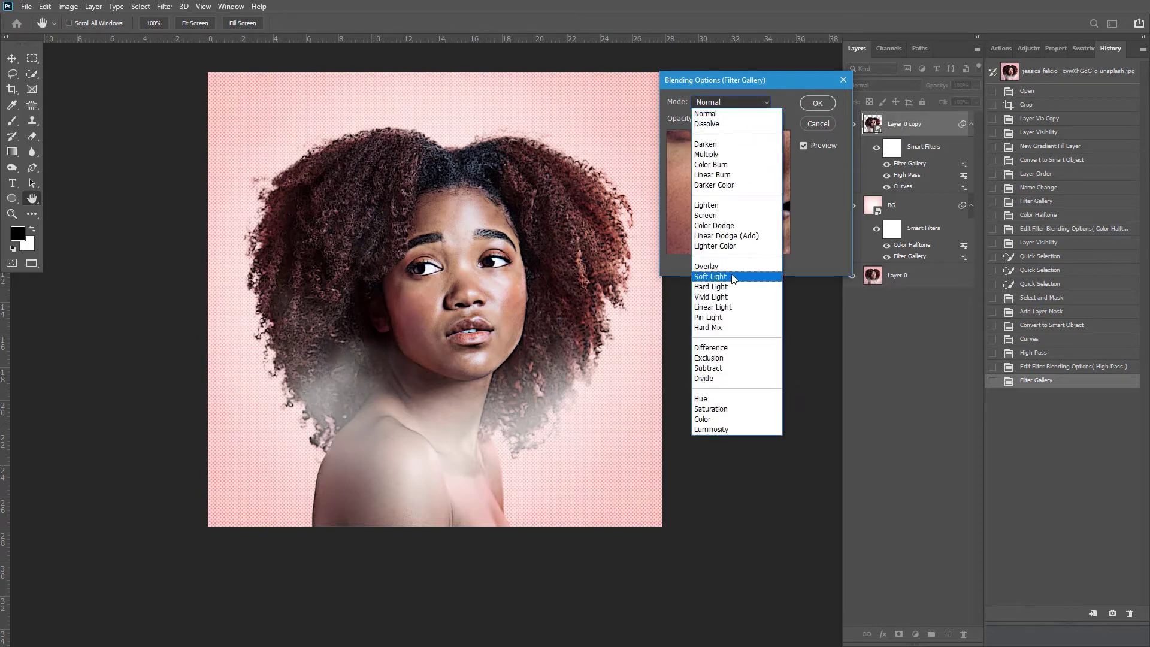
pyautogui.click(722, 280)
pyautogui.click(668, 121)
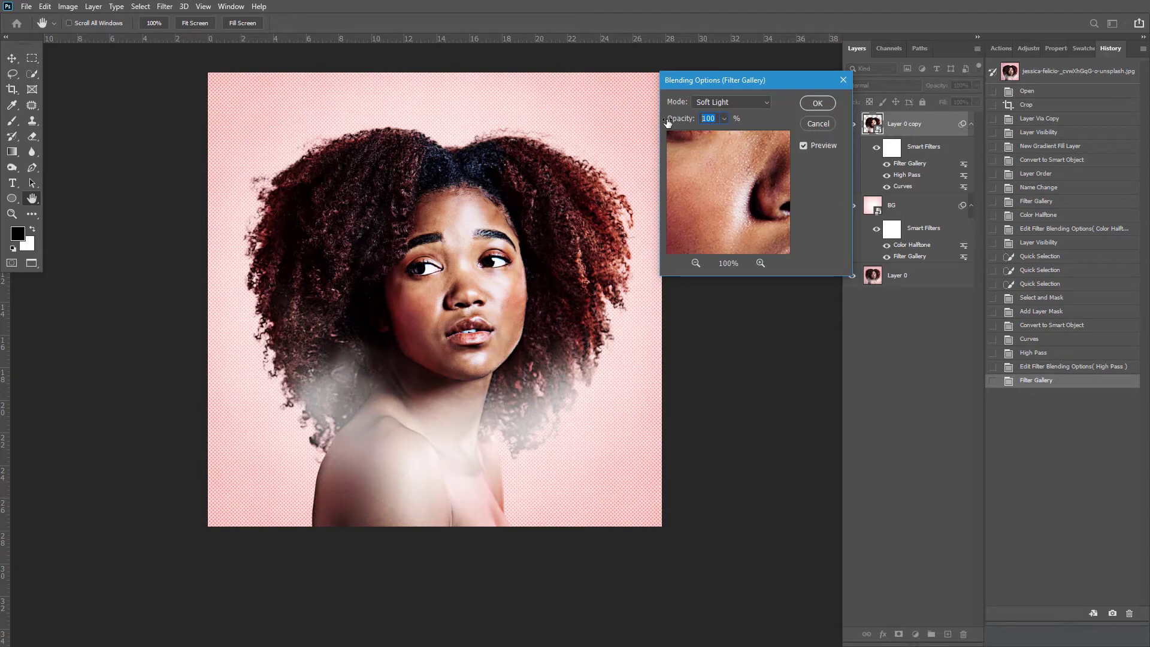
pyautogui.write('60')
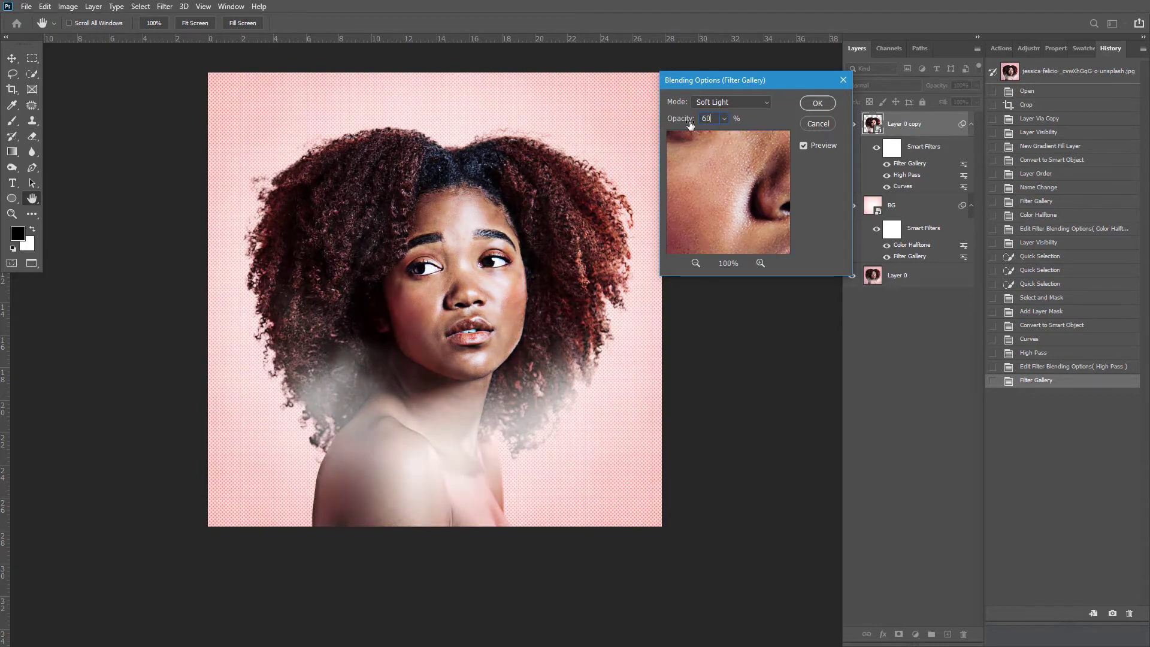
# Apply a Color Halftone filter to the Layer 0 copy portrait.
pyautogui.click(818, 103)
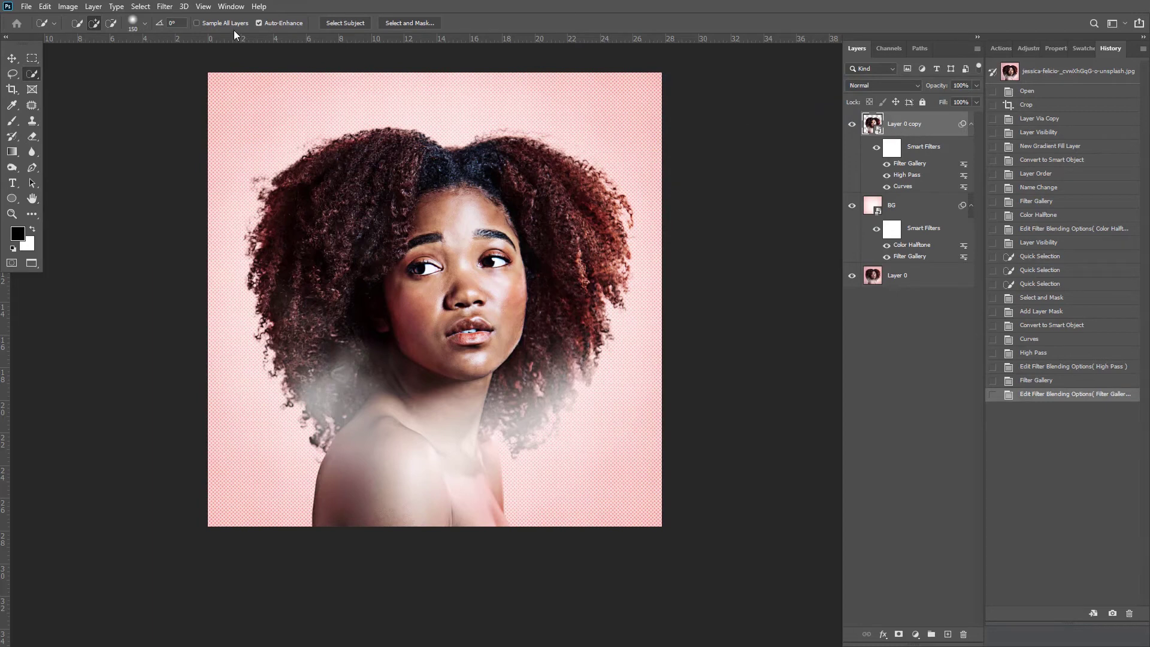
pyautogui.click(165, 7)
pyautogui.moveTo(203, 191)
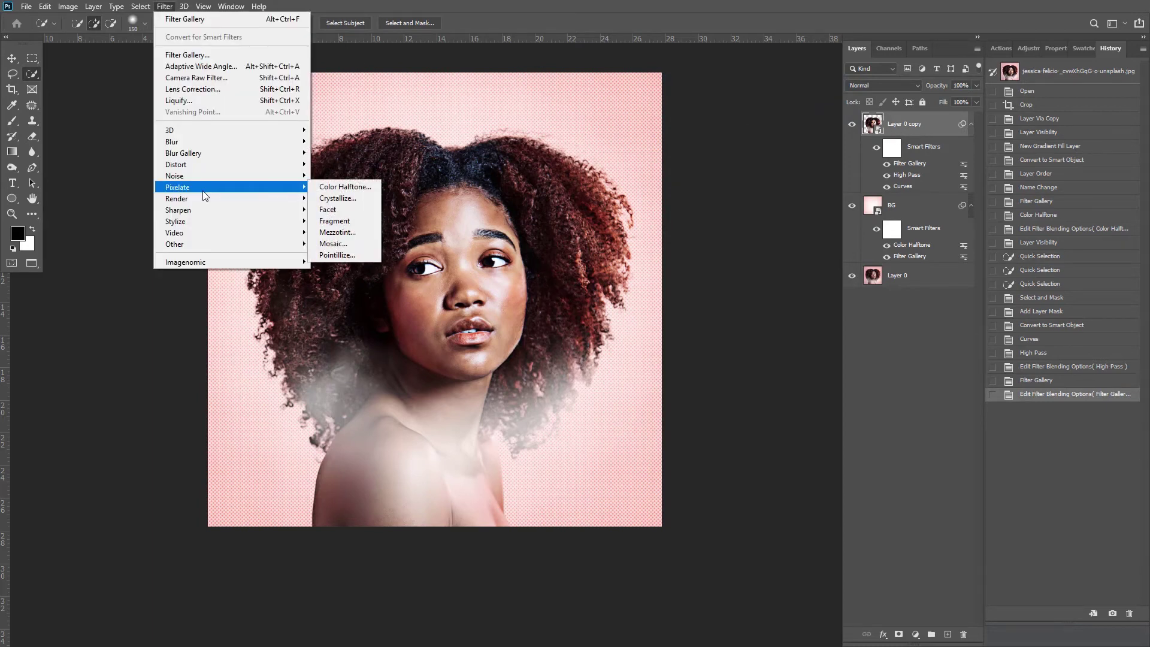
pyautogui.click(340, 188)
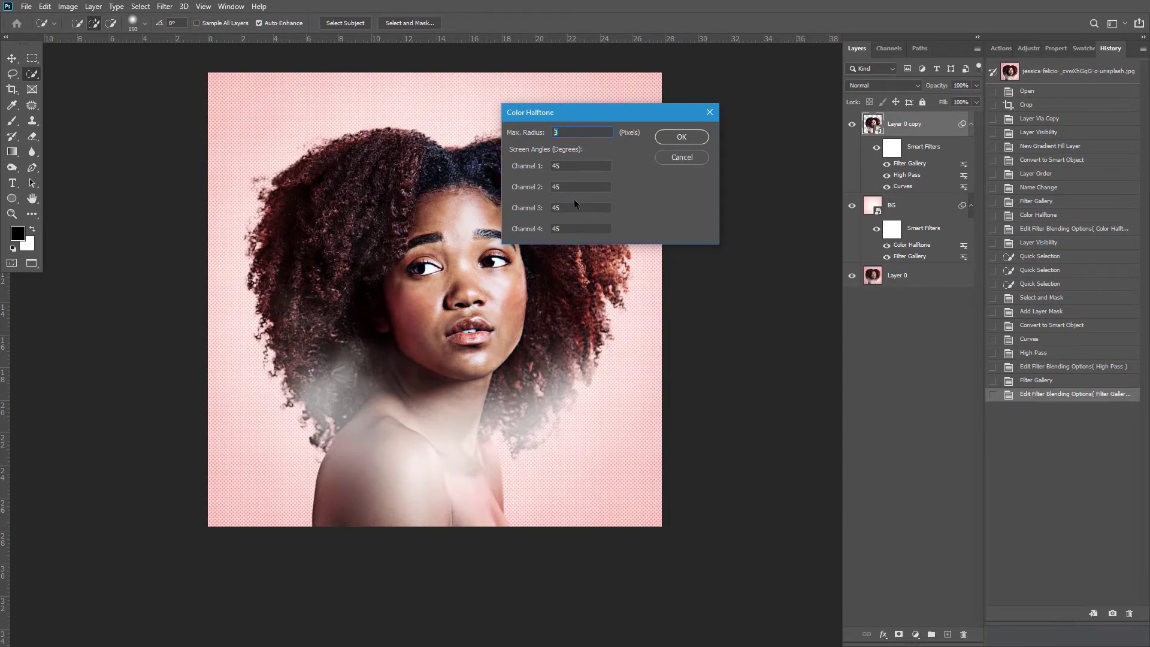
pyautogui.click(693, 139)
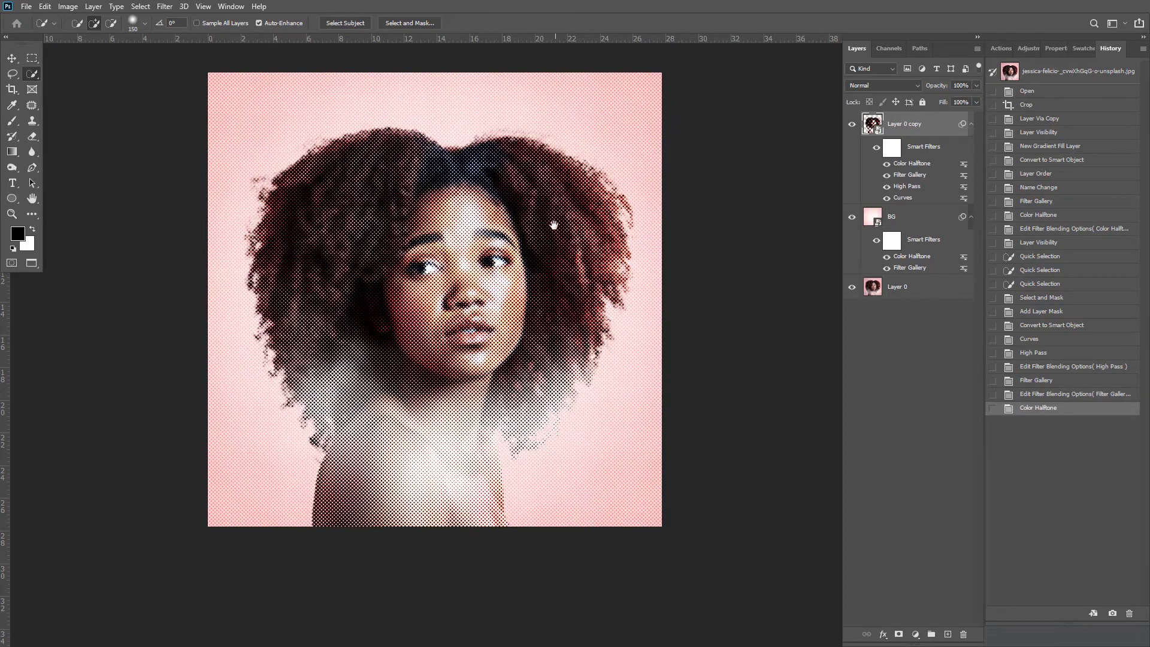
# Set the Color Halftone filter's blending mode to Soft Light.
pyautogui.moveTo(553, 223); pyautogui.dragTo(545, 216)
pyautogui.scroll(3, 544, 215)
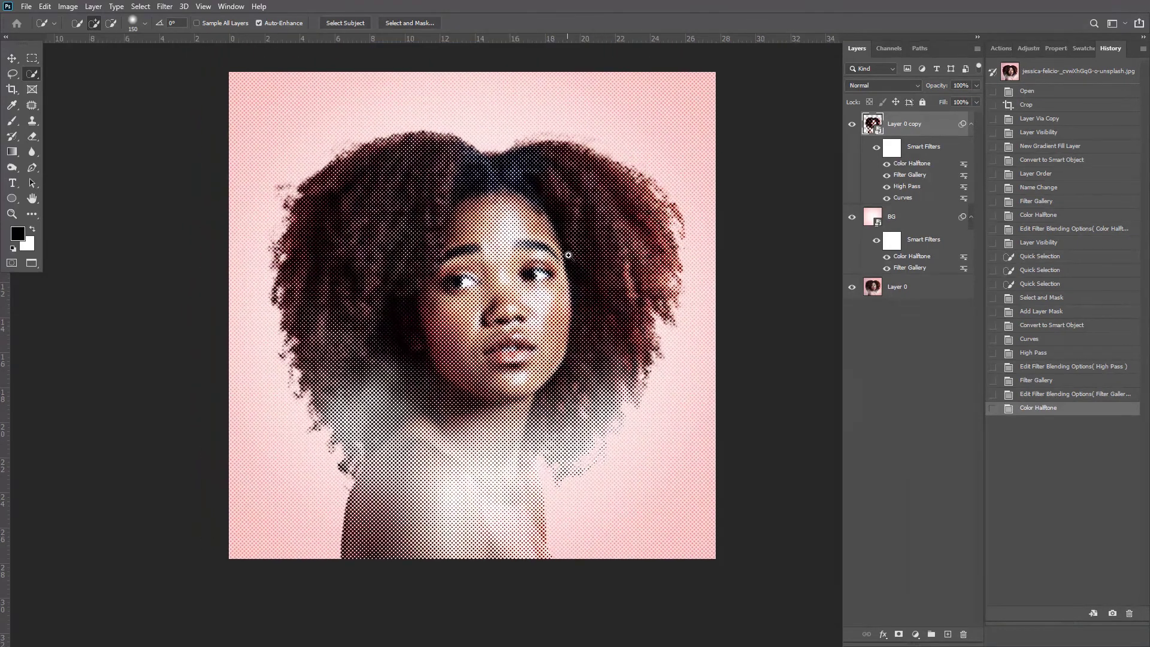
pyautogui.scroll(2, 570, 255)
pyautogui.moveTo(582, 257); pyautogui.dragTo(603, 264)
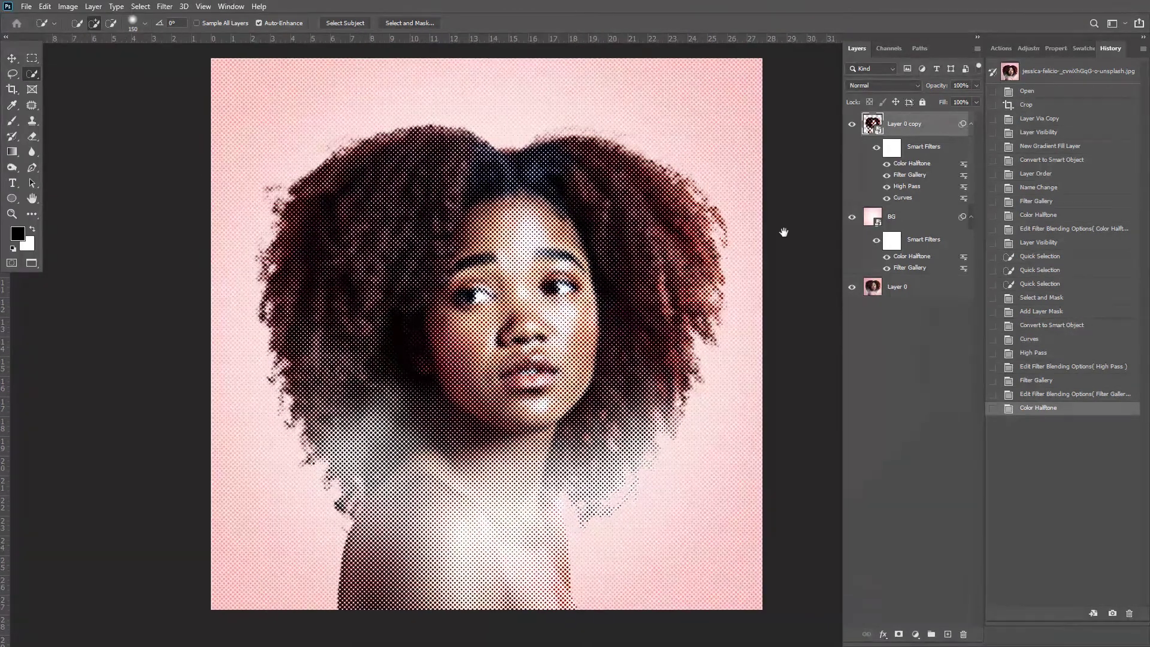
pyautogui.doubleClick(963, 166)
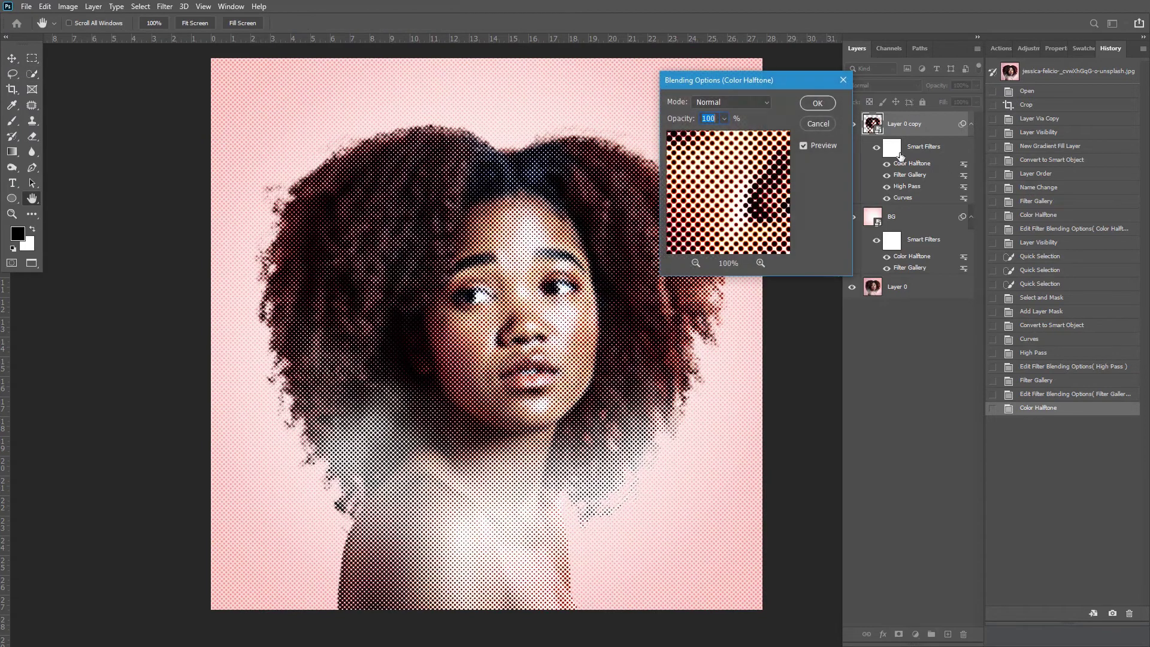
pyautogui.click(756, 102)
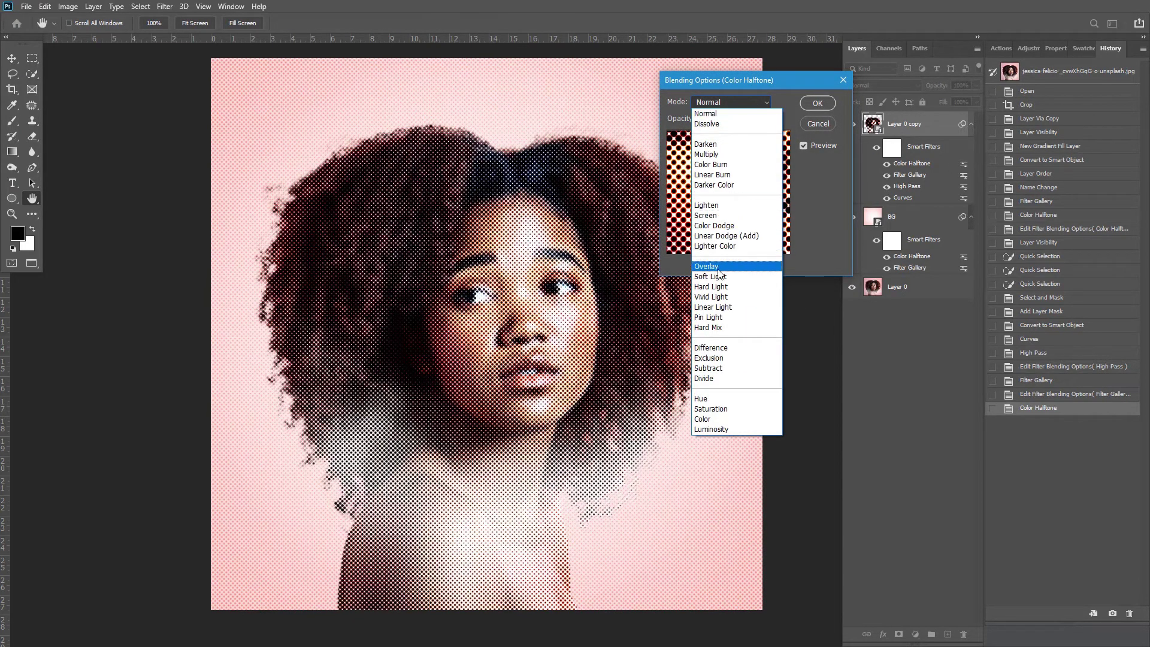
pyautogui.click(718, 276)
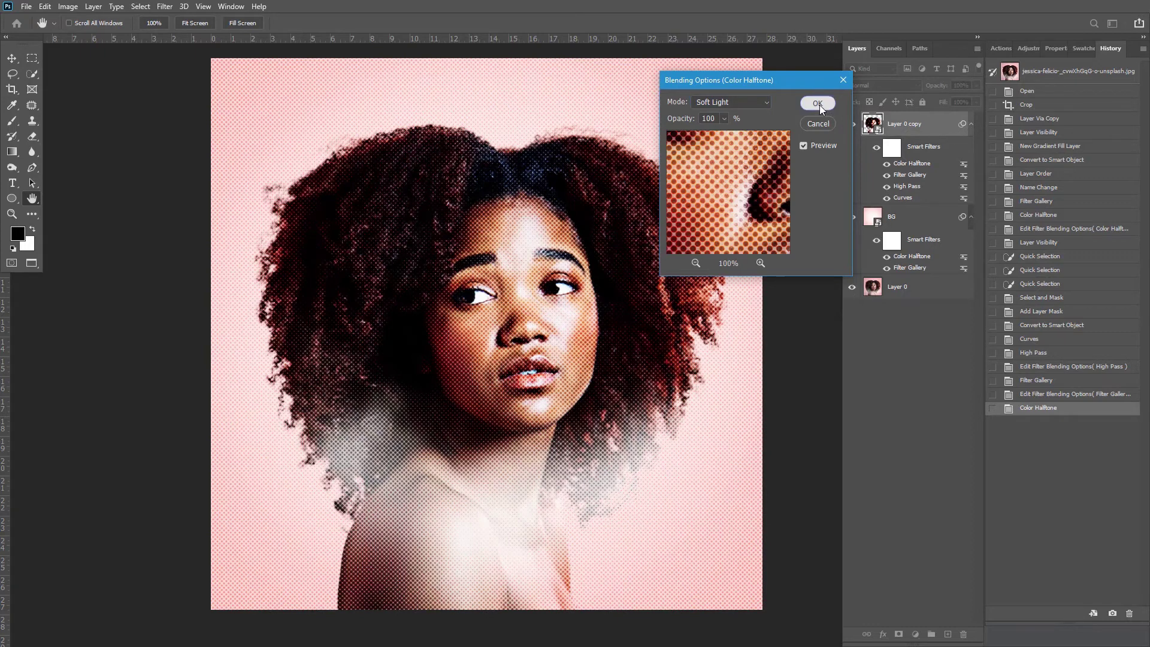
pyautogui.click(818, 104)
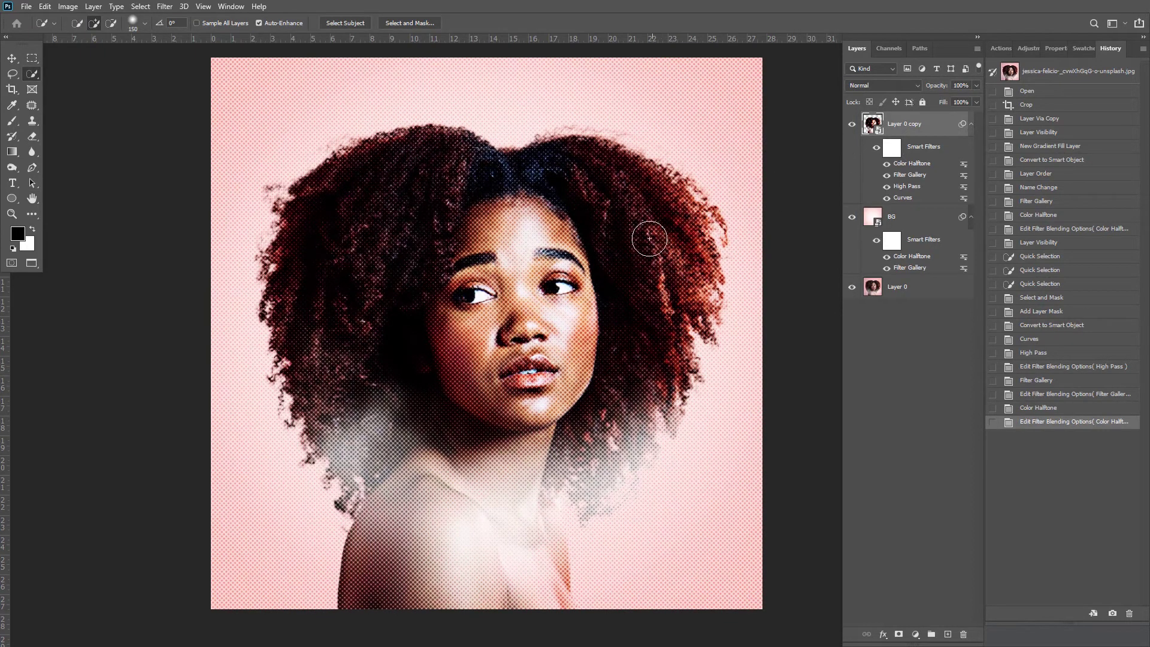
pyautogui.moveTo(635, 237); pyautogui.dragTo(627, 234)
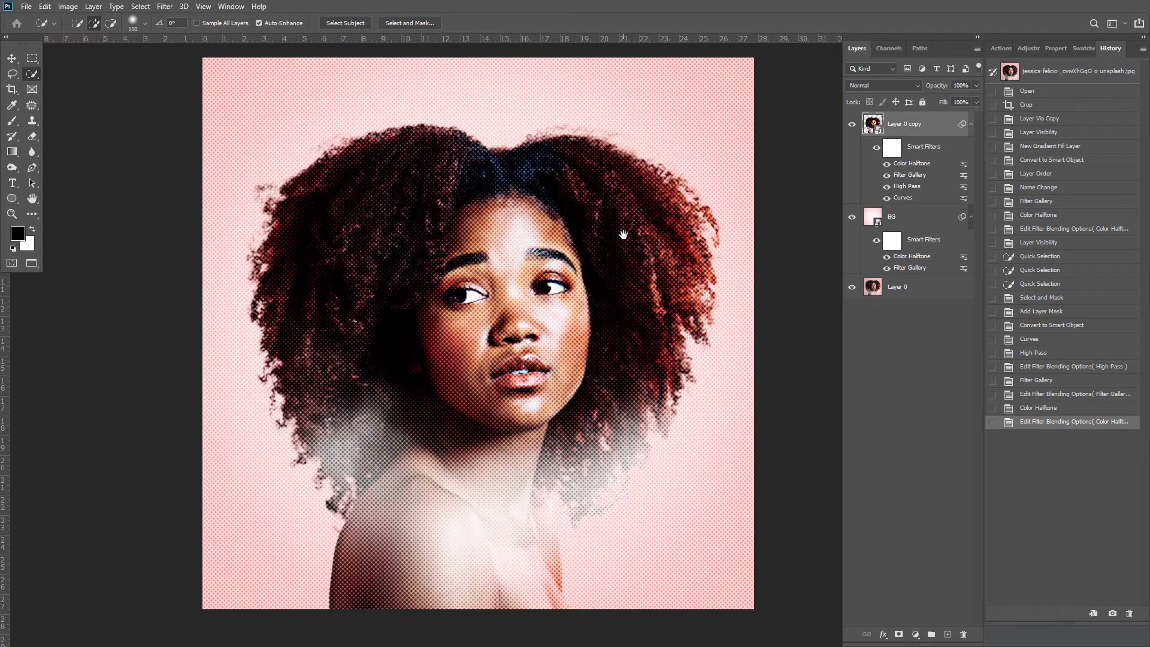
# Add a Hue/Saturation adjustment with Saturation at -25 to Layer 0 copy.
pyautogui.click(65, 6)
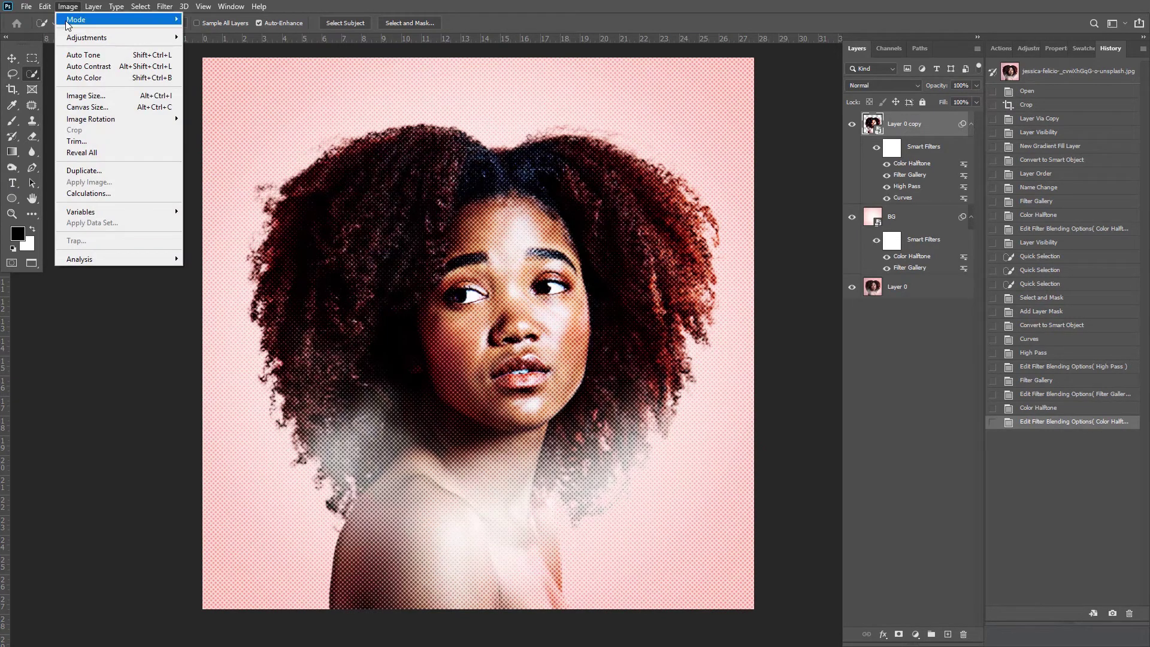
pyautogui.moveTo(90, 37)
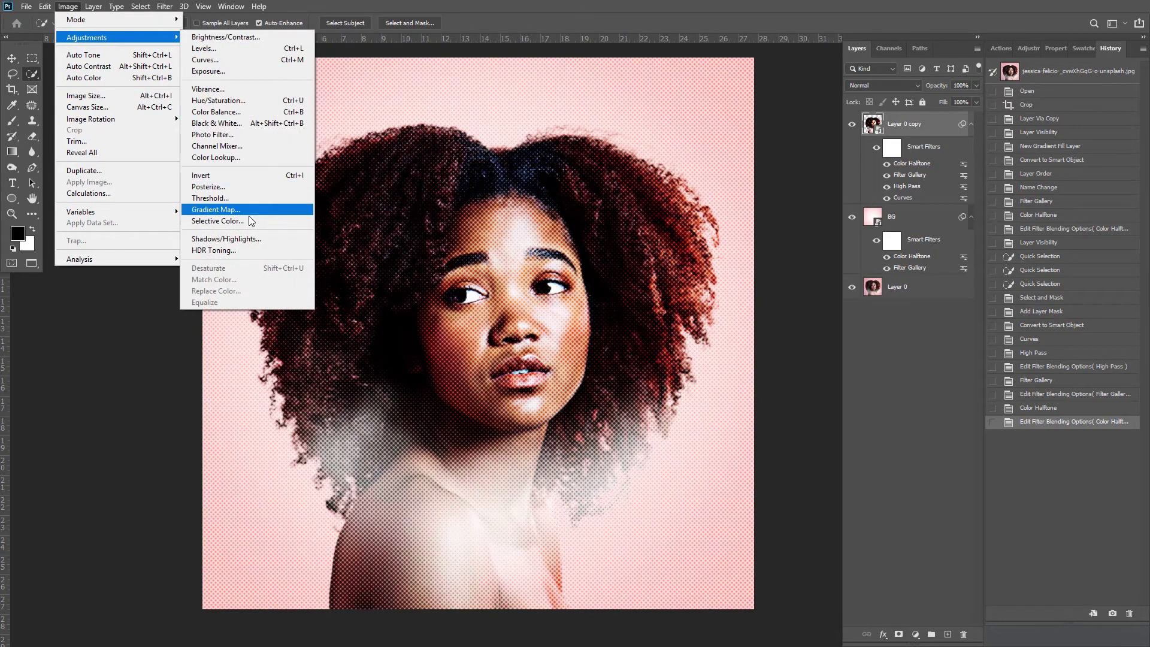
pyautogui.click(222, 100)
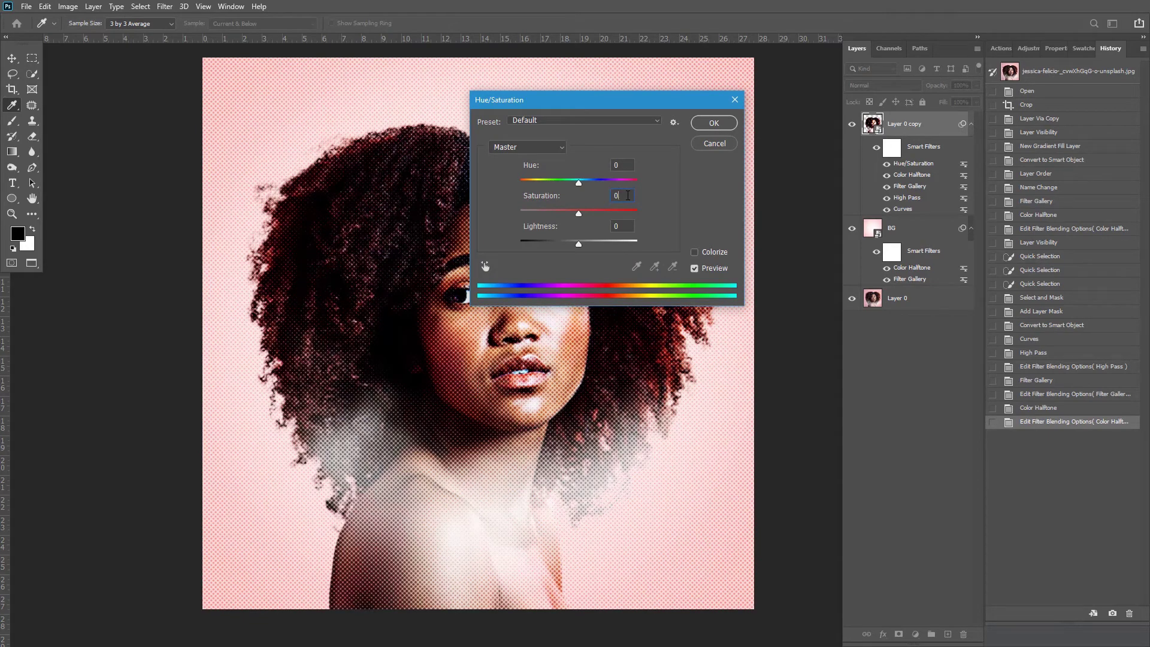
pyautogui.hotkey('shift', 'Down')
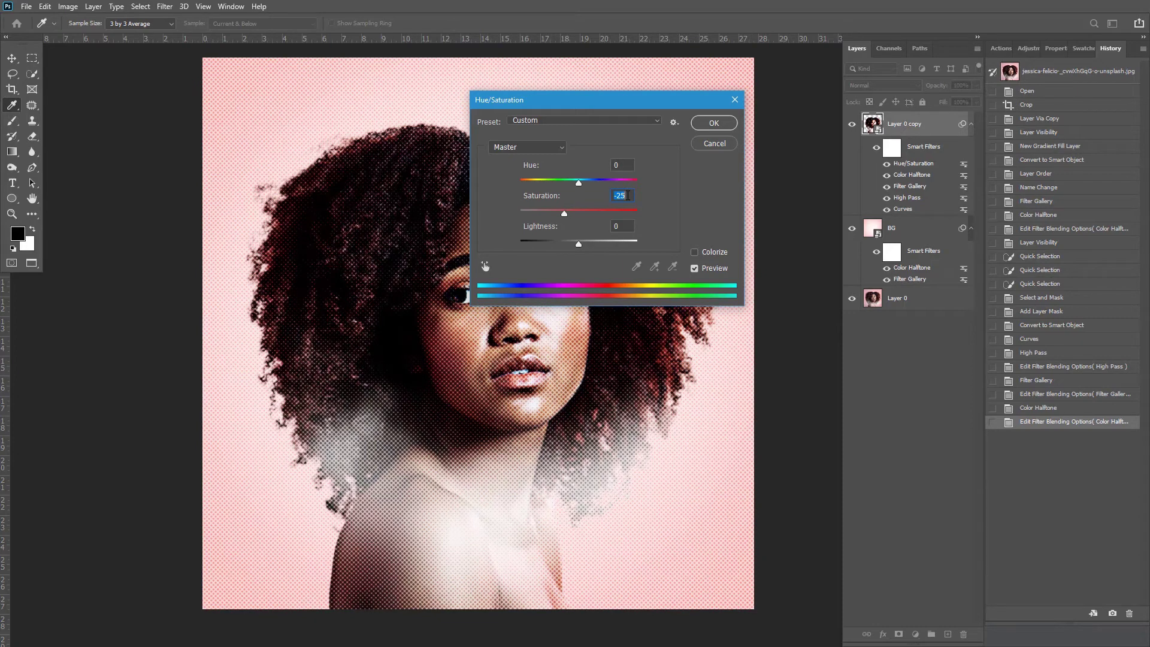
pyautogui.click(713, 124)
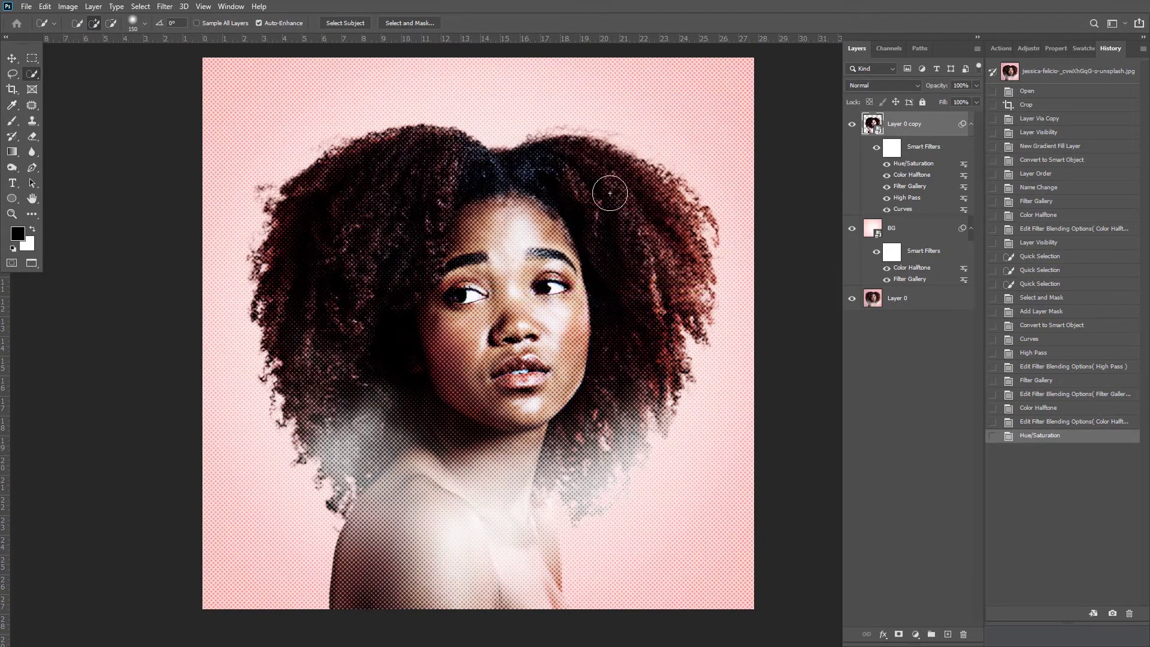
pyautogui.scroll(-2, 573, 183)
pyautogui.scroll(-1, 573, 184)
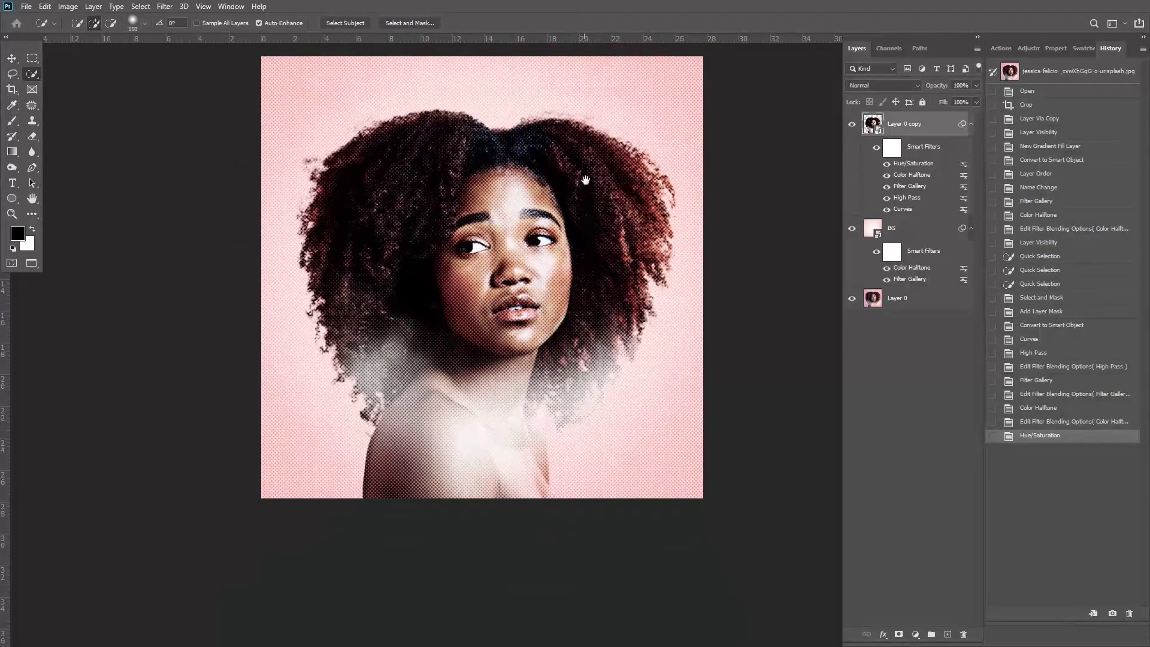
pyautogui.moveTo(585, 180); pyautogui.dragTo(590, 198)
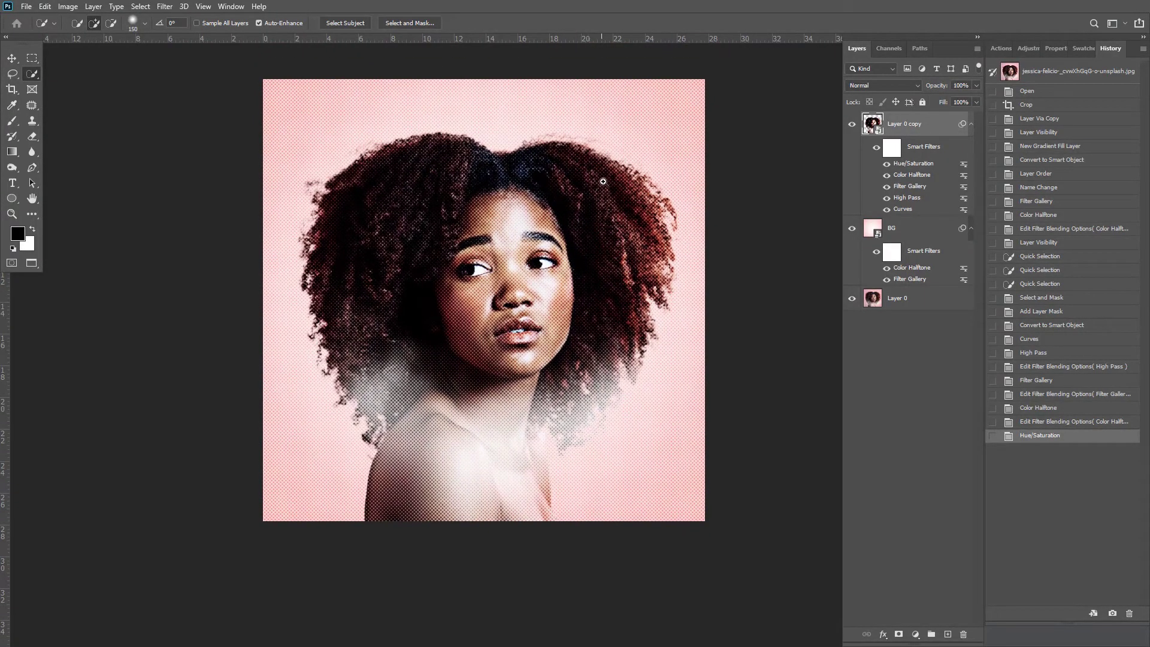
pyautogui.scroll(2, 602, 180)
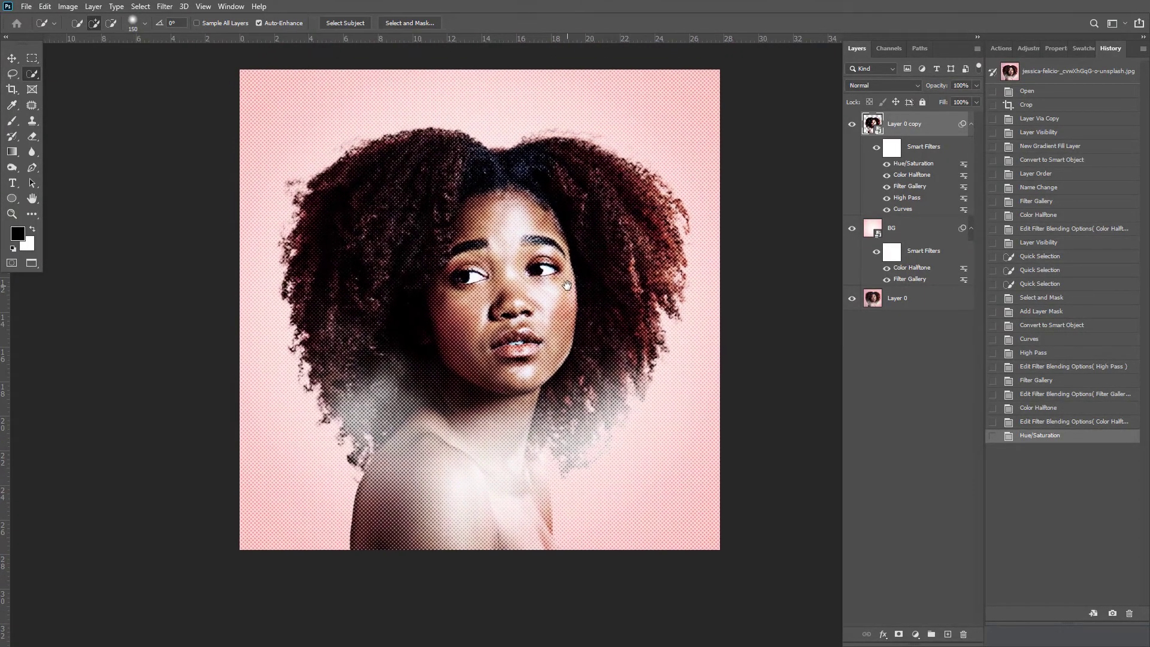
pyautogui.scroll(1, 575, 282)
pyautogui.moveTo(582, 280); pyautogui.dragTo(573, 279)
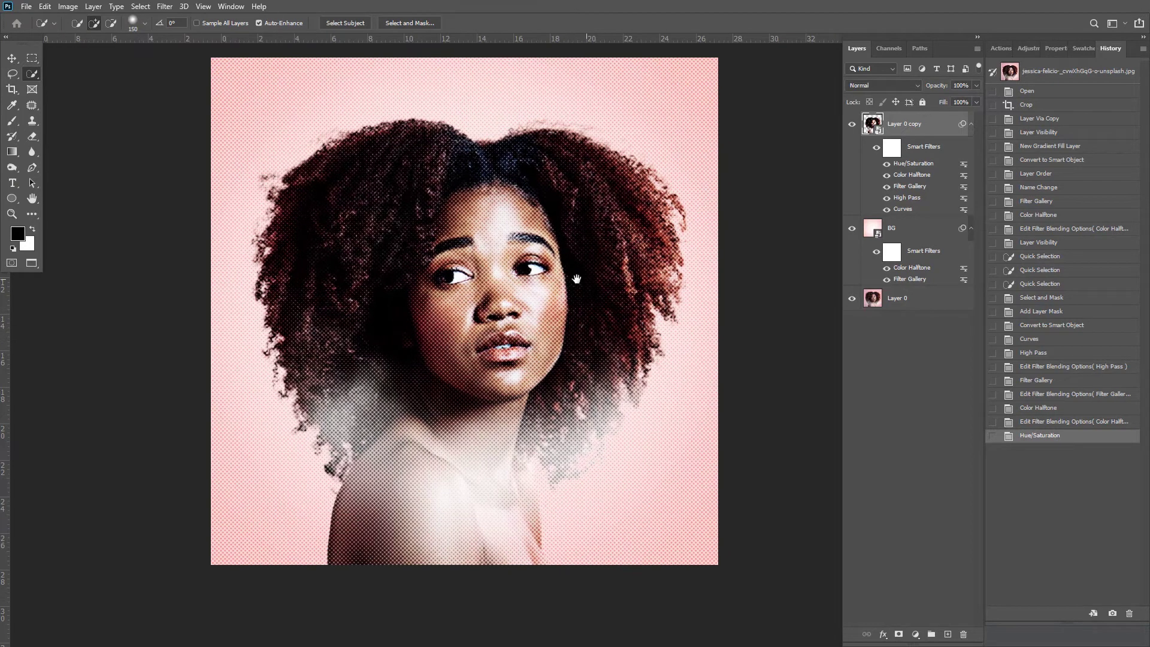
# Open the BG layer's smart object as Gradient Fill 1.psb and fit it in its window.
pyautogui.click(904, 280)
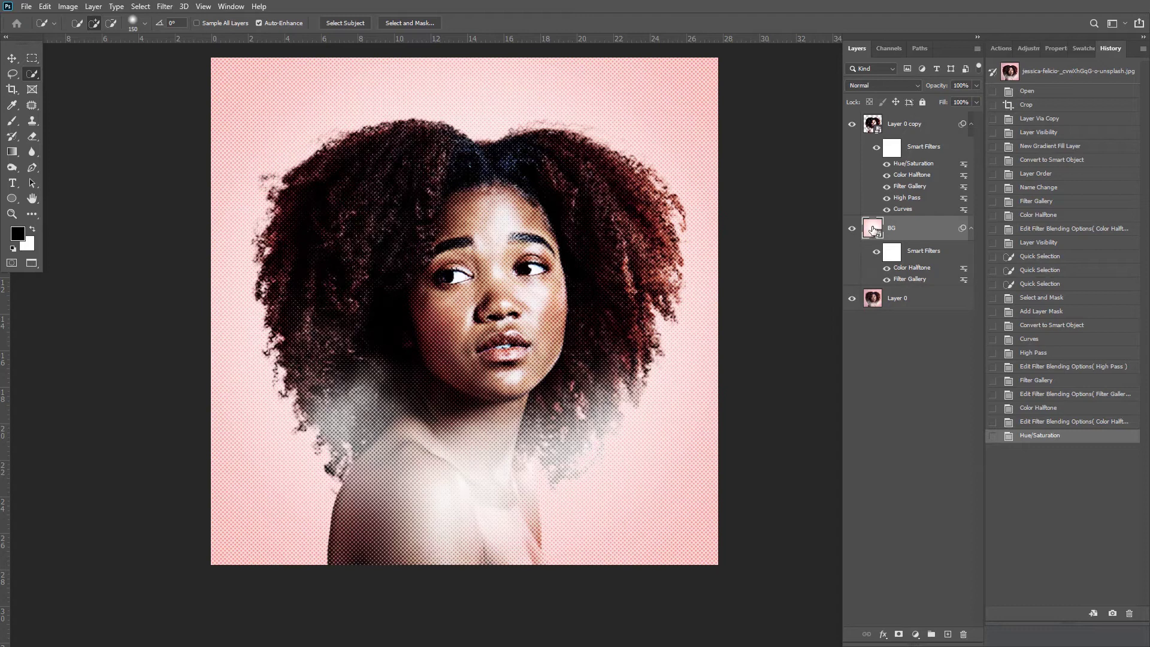
pyautogui.doubleClick(873, 228)
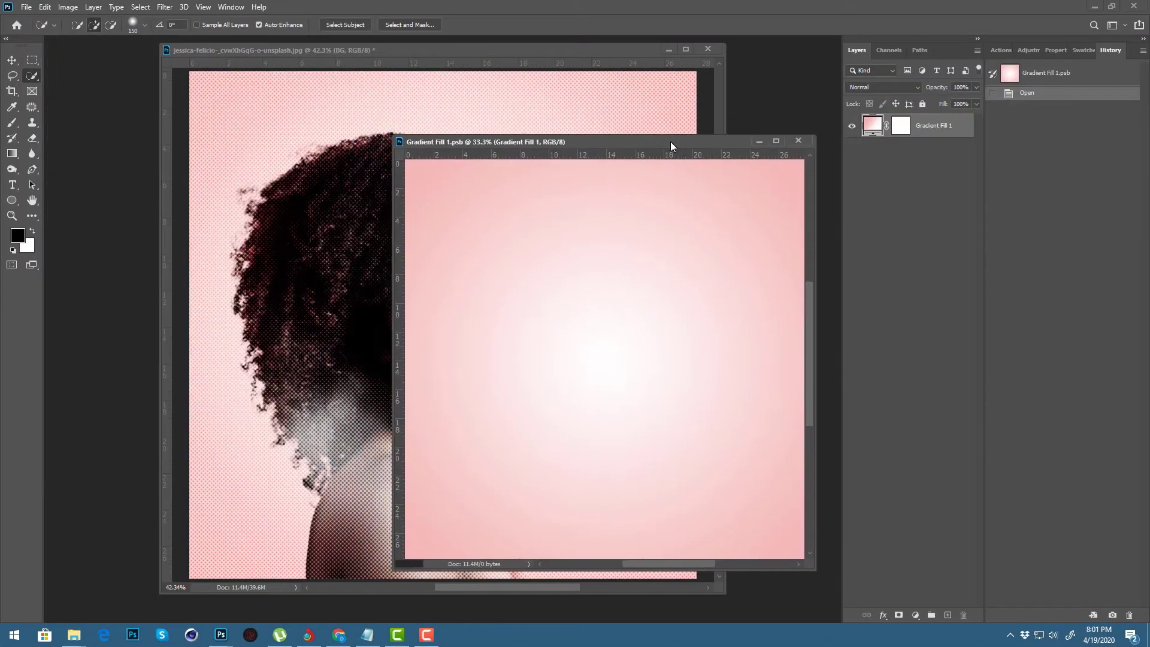
pyautogui.moveTo(557, 49); pyautogui.dragTo(456, 54)
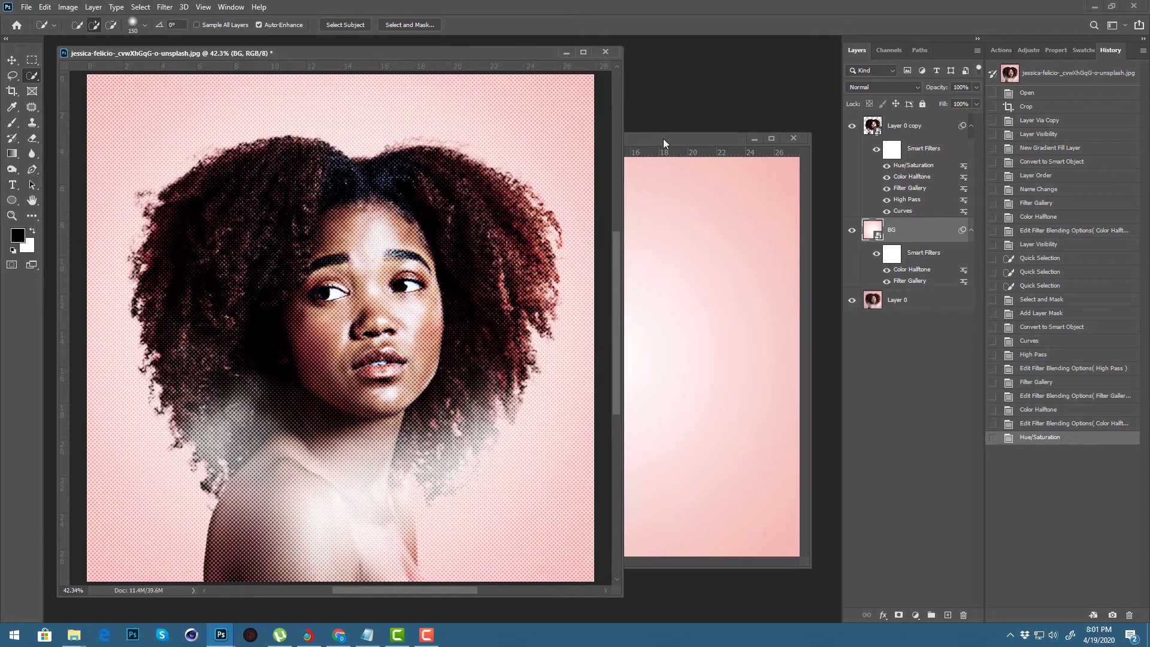
pyautogui.moveTo(663, 143); pyautogui.dragTo(652, 133)
pyautogui.hotkey('ctrl', '0')
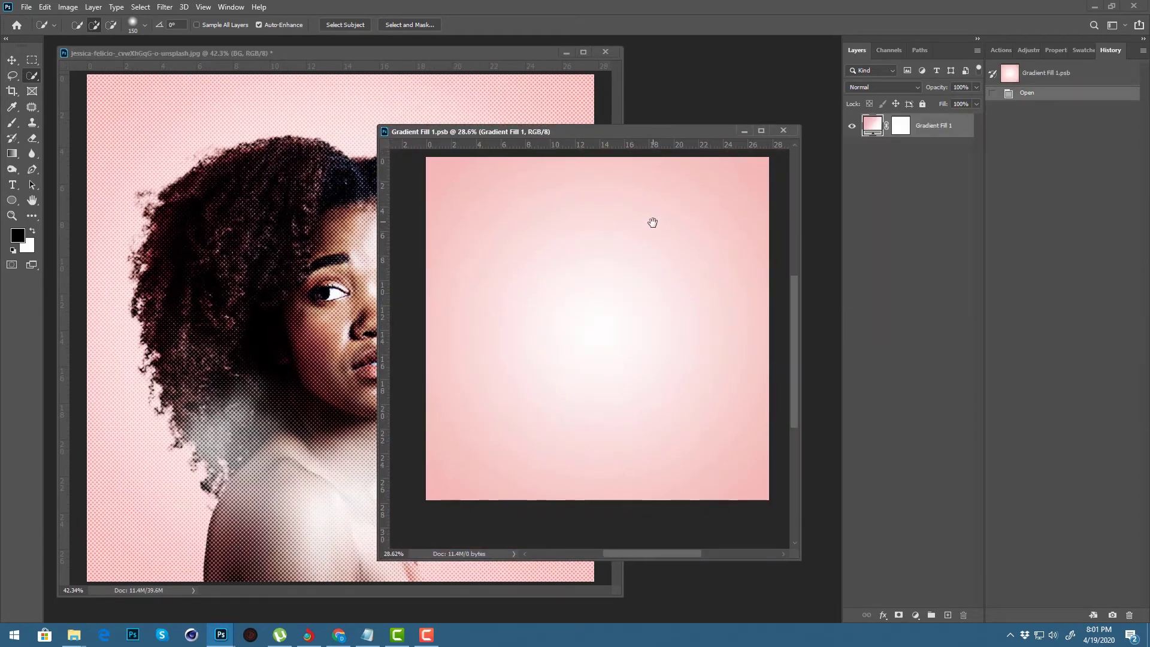
# Reposition the floating Gradient Fill 1.psb document window and its view.
pyautogui.moveTo(651, 226); pyautogui.dragTo(651, 238)
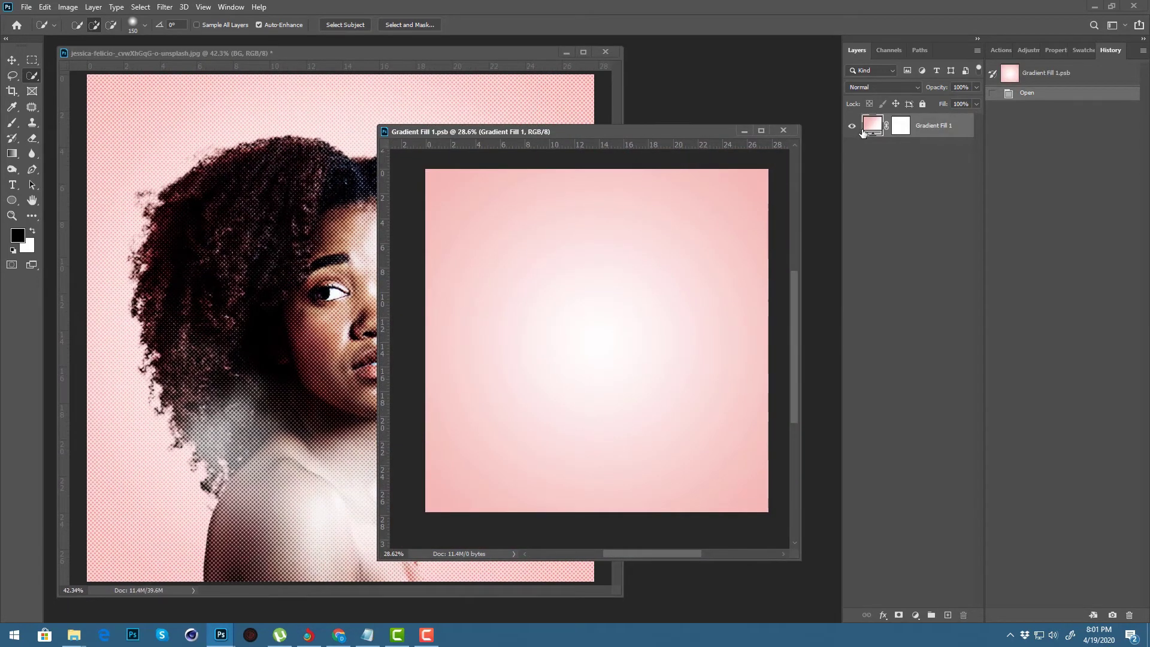
pyautogui.moveTo(685, 132); pyautogui.dragTo(701, 118)
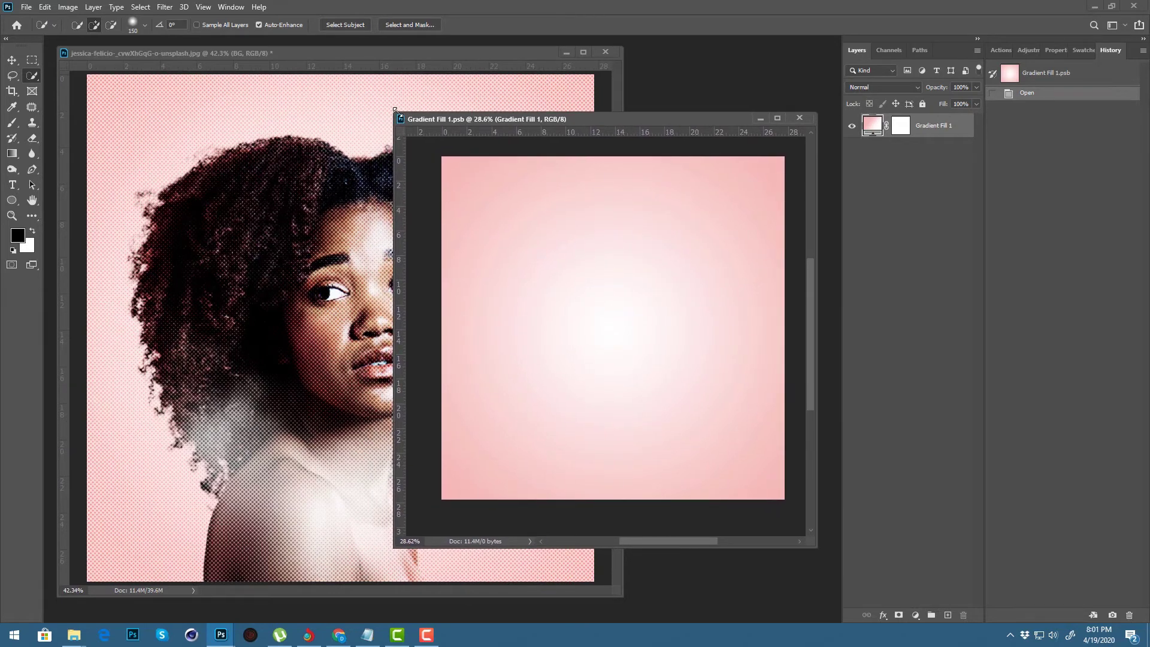
pyautogui.moveTo(407, 119); pyautogui.dragTo(419, 114)
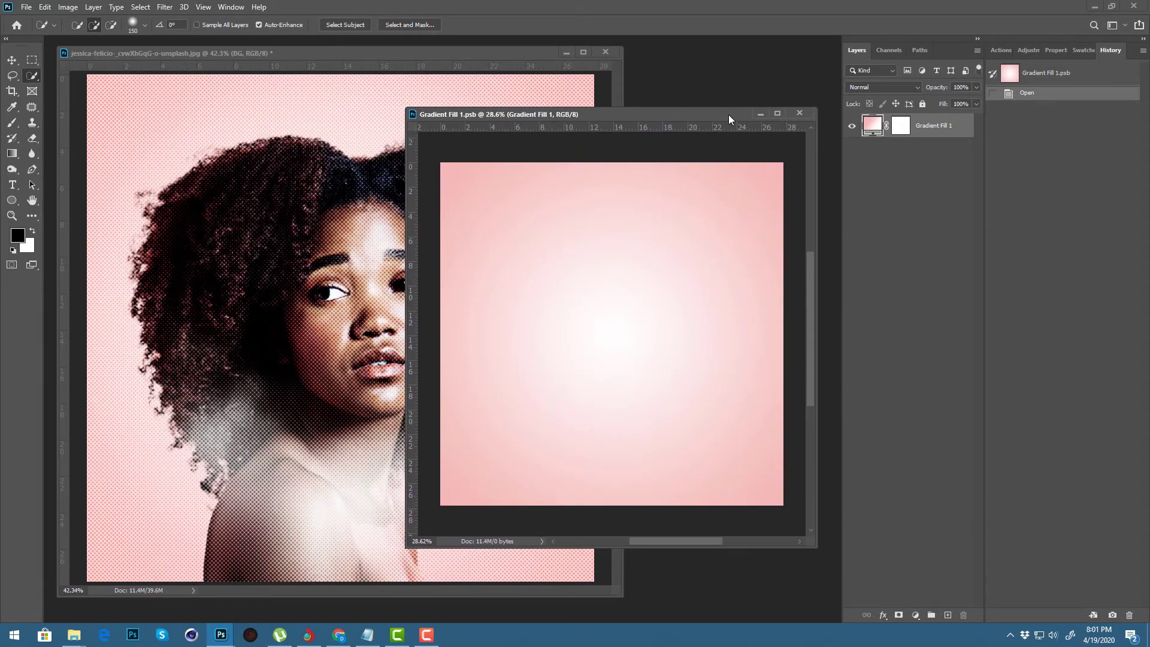
pyautogui.moveTo(728, 114); pyautogui.dragTo(731, 111)
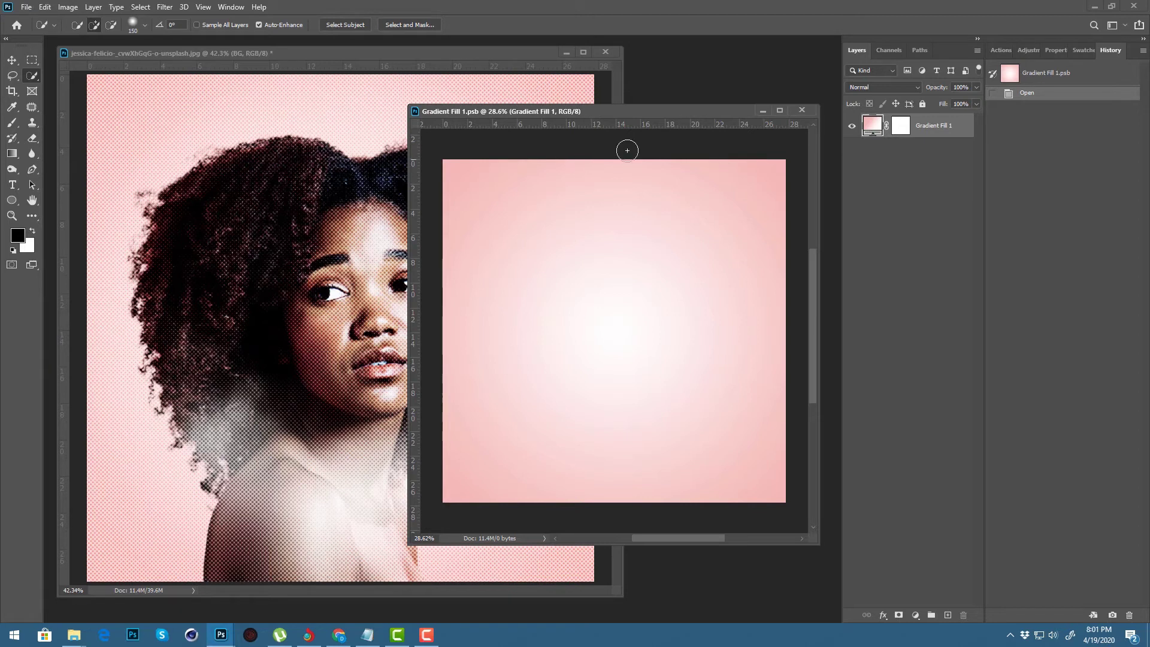
pyautogui.moveTo(666, 111); pyautogui.dragTo(668, 104)
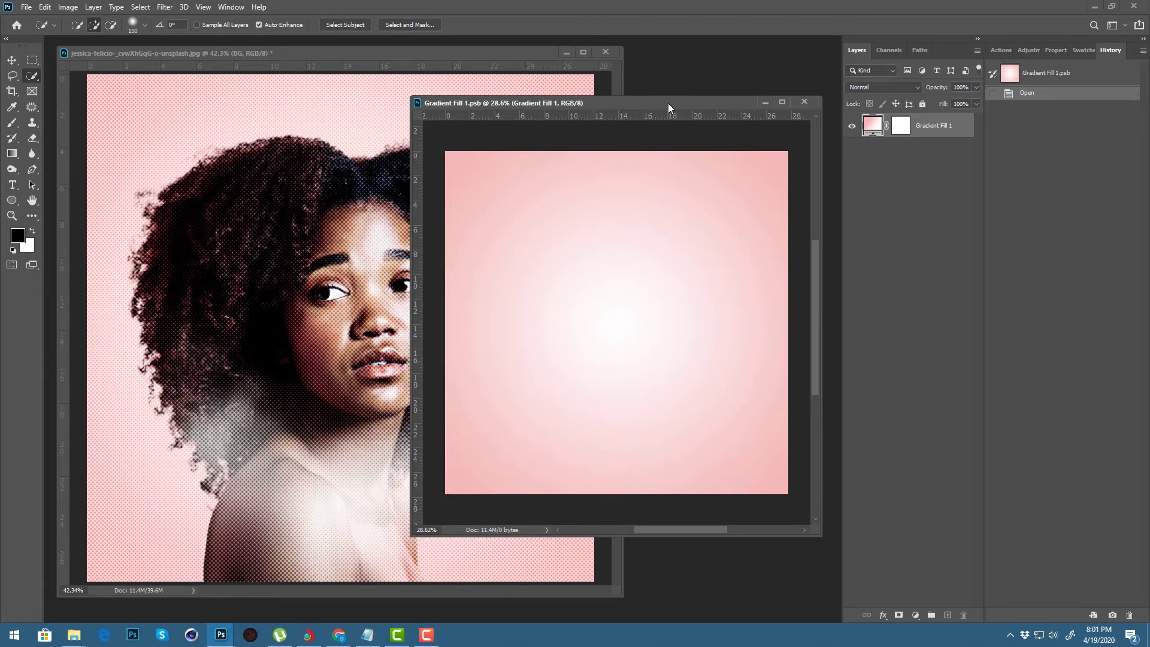
# Change the gradient fill to run from pink f3b6b4 on the left to white on the right.
pyautogui.doubleClick(874, 128)
pyautogui.moveTo(796, 127); pyautogui.dragTo(904, 145)
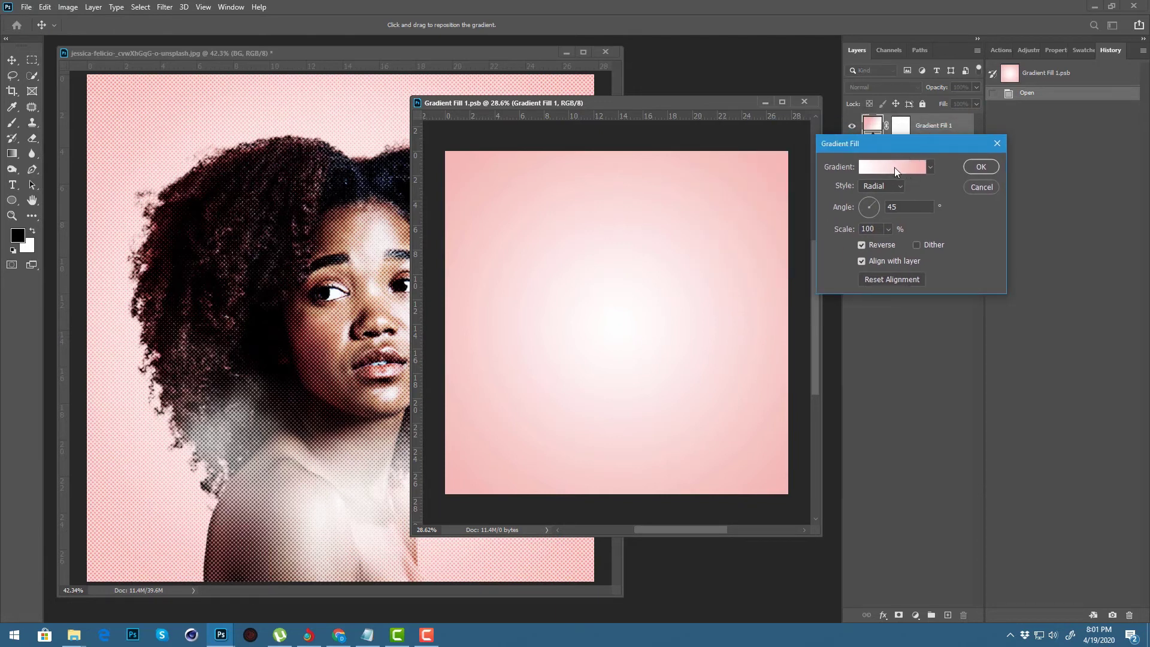
pyautogui.click(893, 167)
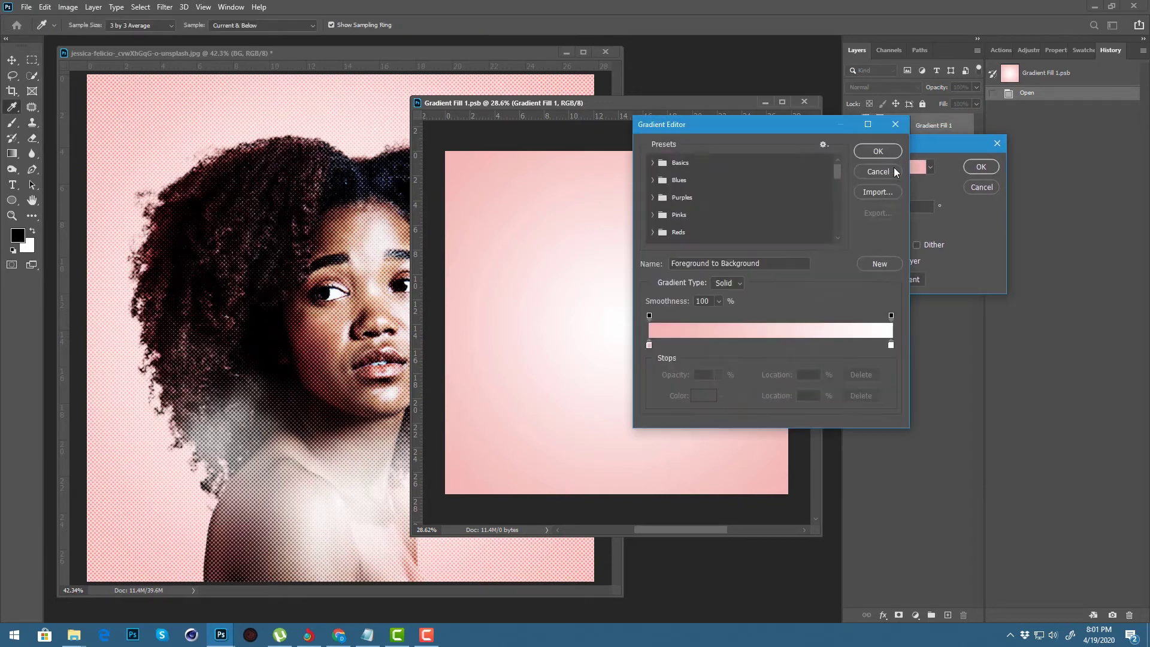
pyautogui.doubleClick(649, 346)
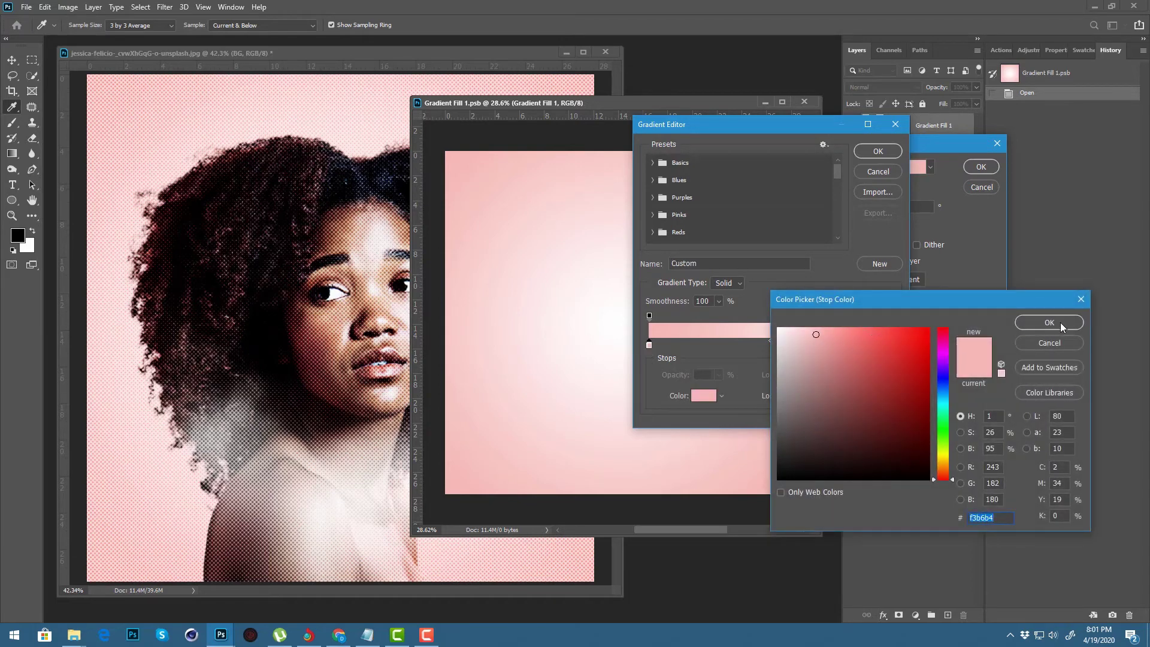
pyautogui.press('Tab')
pyautogui.click(1031, 322)
pyautogui.doubleClick(889, 346)
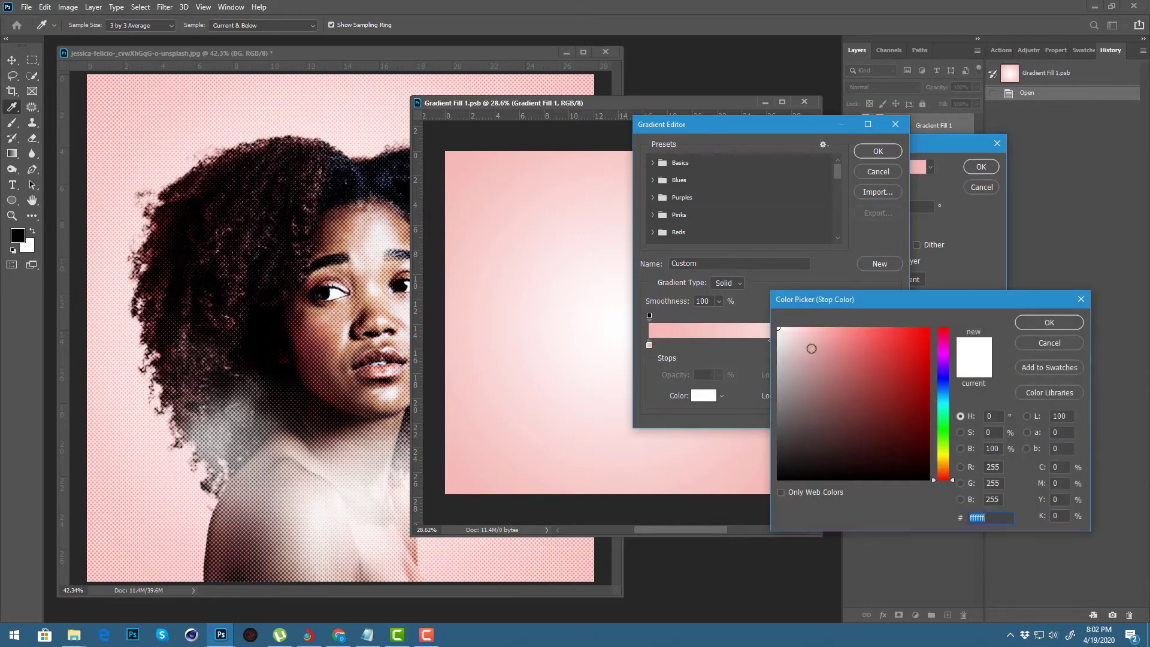
pyautogui.click(1037, 321)
pyautogui.click(876, 152)
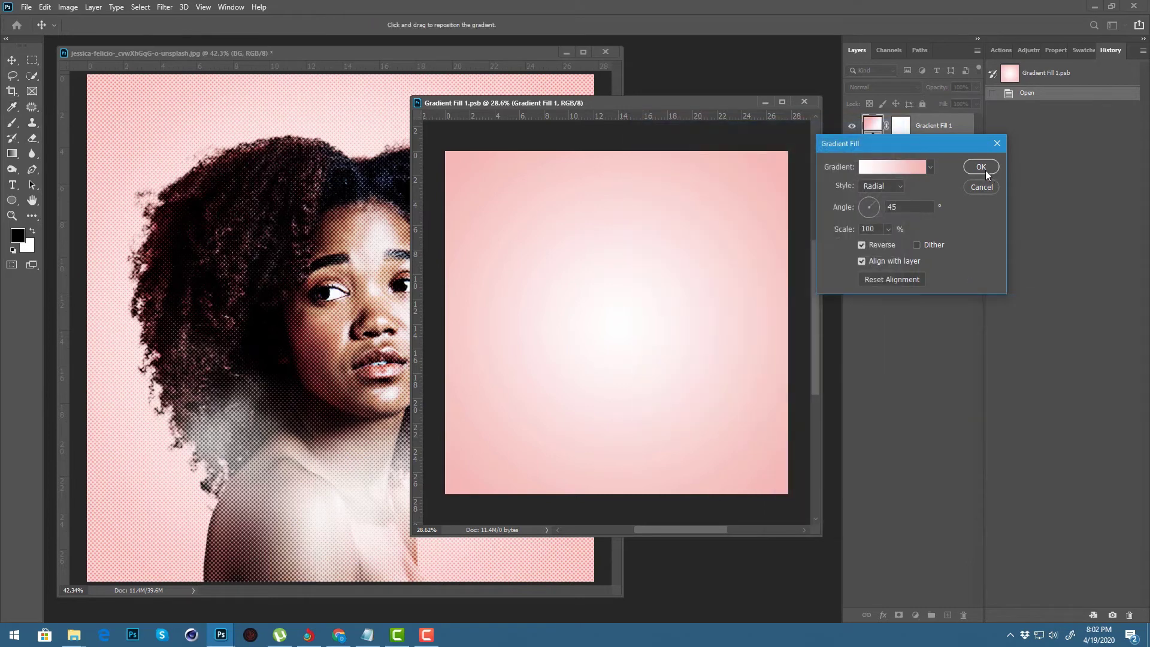
pyautogui.click(984, 167)
# Save Gradient Fill 1.psb with Ctrl+S.
pyautogui.moveTo(716, 109); pyautogui.dragTo(726, 110)
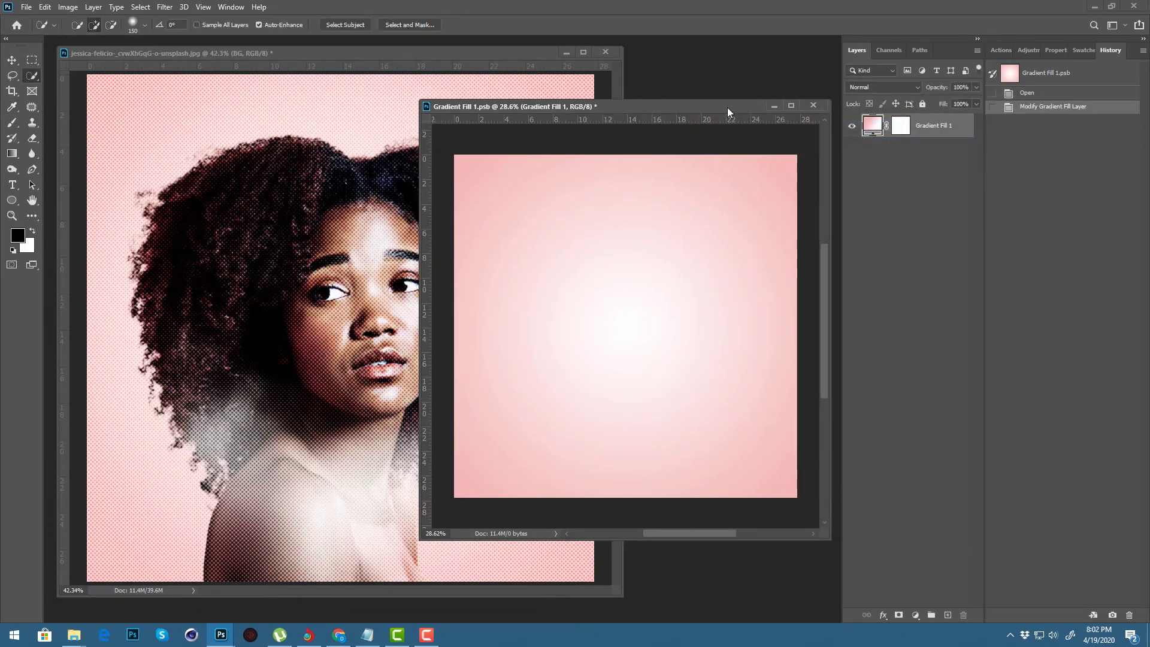
pyautogui.hotkey('ctrl', 's')
pyautogui.click(425, 55)
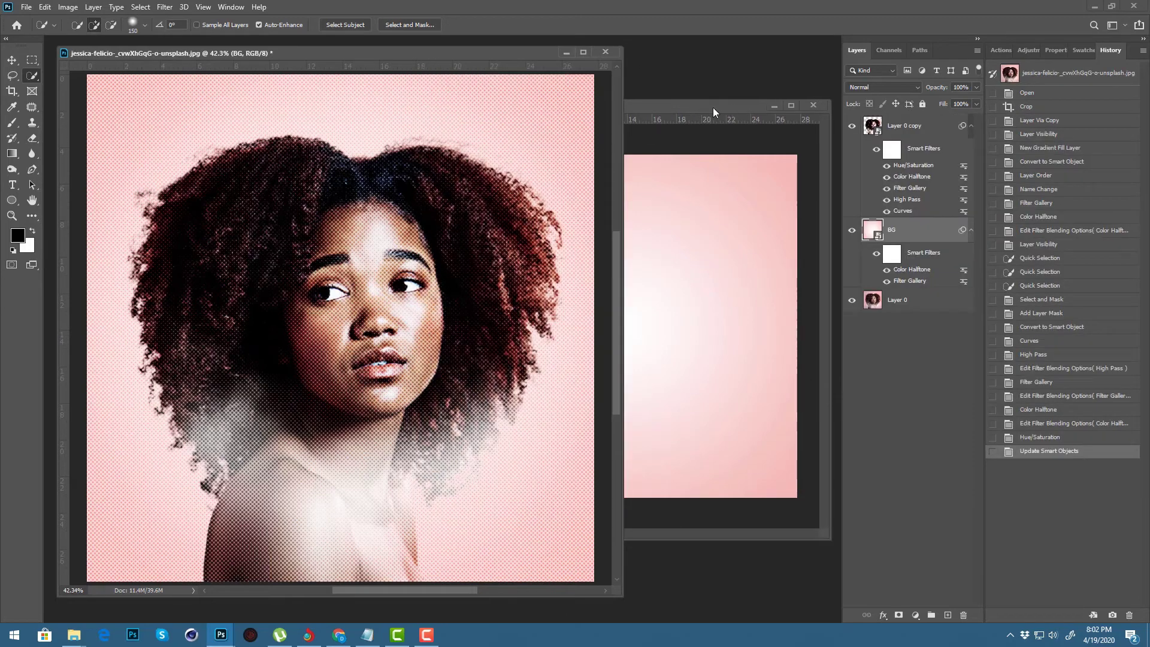
pyautogui.click(809, 103)
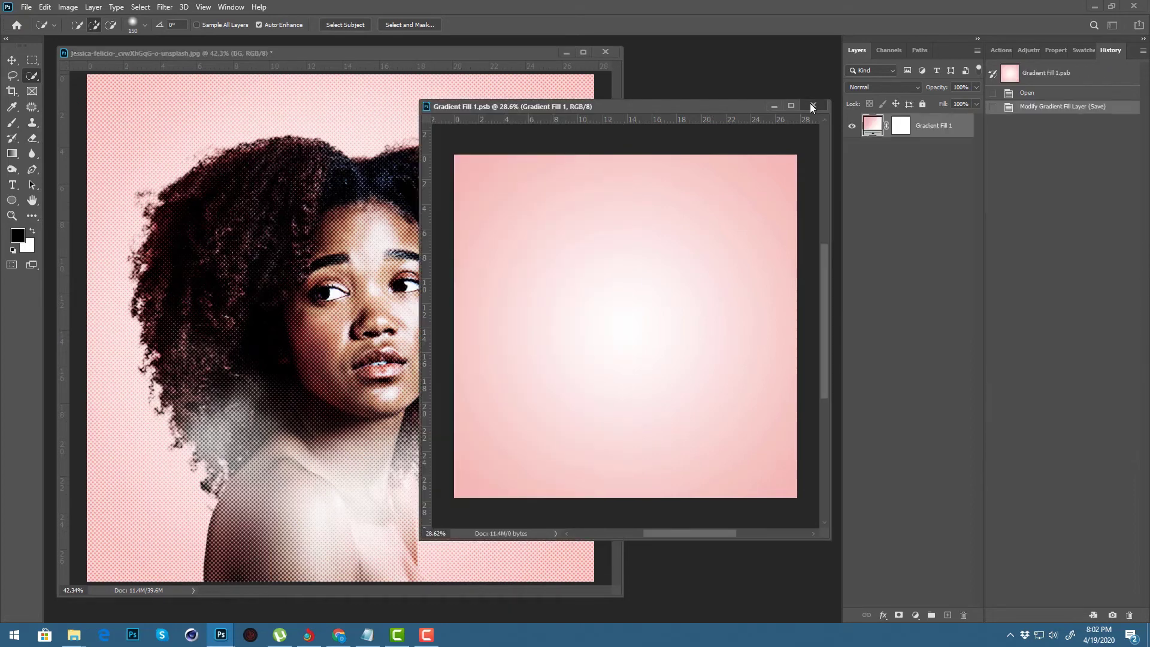
# Close Gradient Fill 1.psb and switch the portrait document to full-screen view.
pyautogui.click(813, 106)
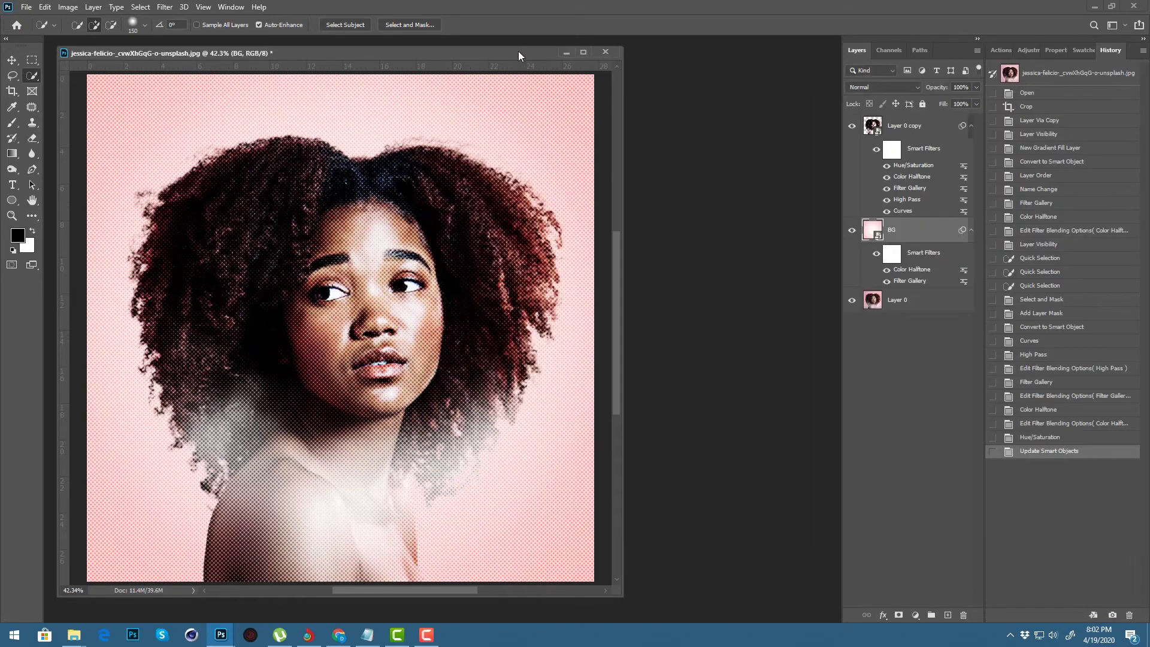
pyautogui.moveTo(518, 52); pyautogui.dragTo(622, 53)
pyautogui.press('f')
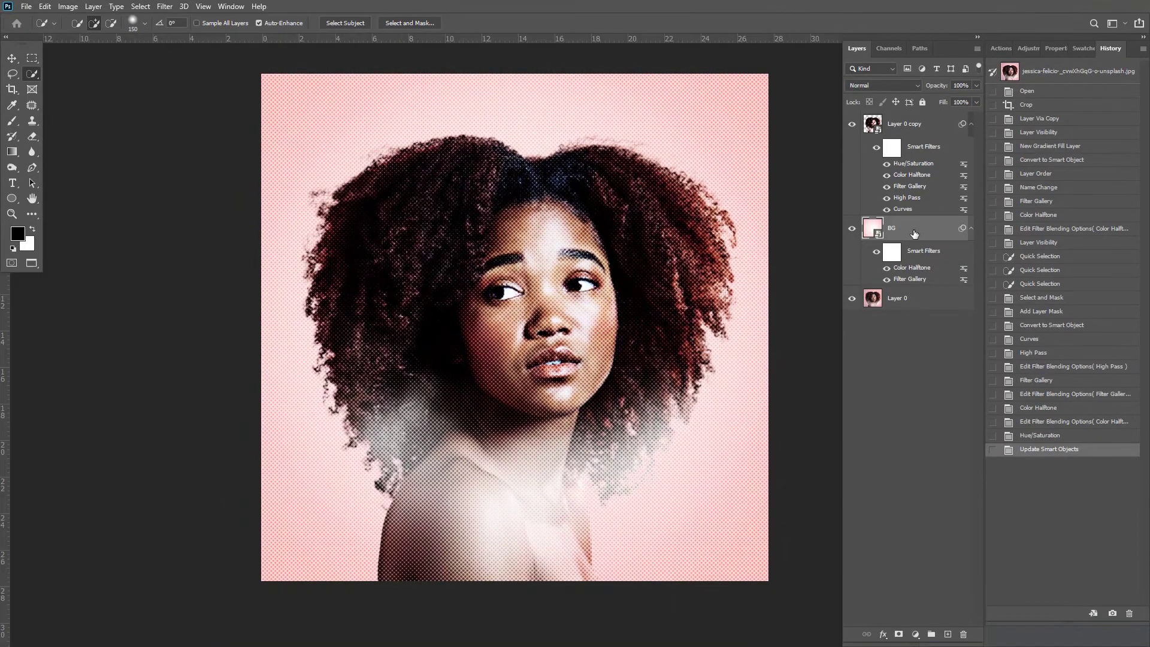
# Lower Poster Edges posterization in BG's Filter Gallery from 5 to 4.
pyautogui.doubleClick(911, 279)
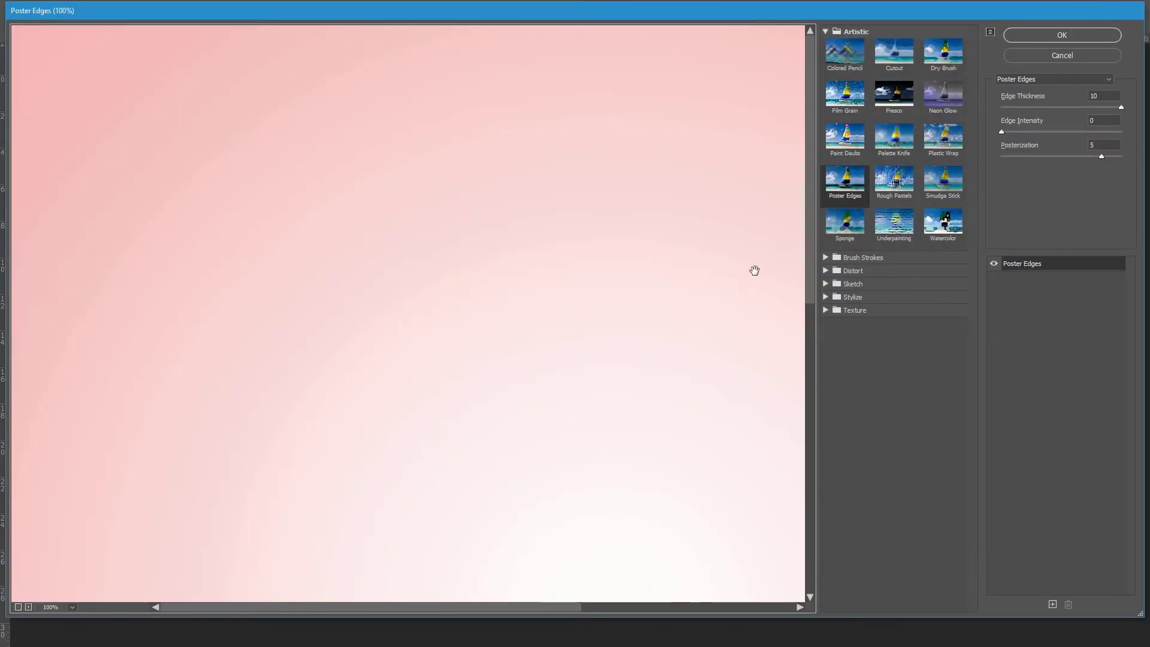
pyautogui.moveTo(1102, 155); pyautogui.dragTo(1089, 157)
pyautogui.click(1086, 40)
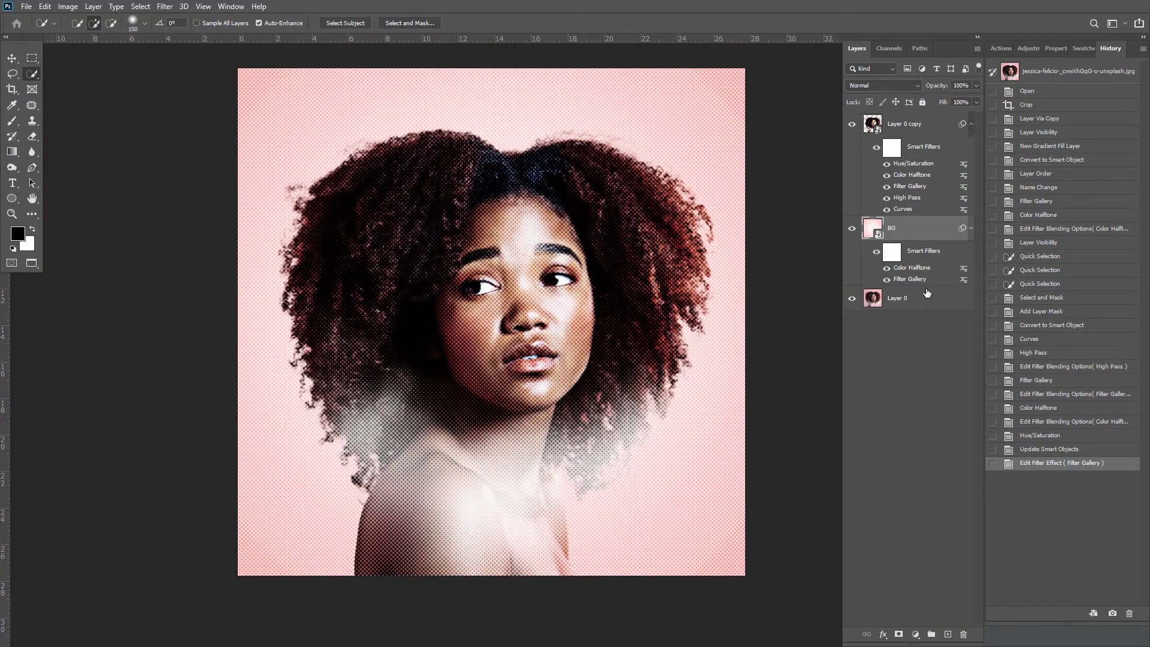
# Reconfirm BG's Color Halftone blending options, then select Layer 0 copy and fit the image.
pyautogui.doubleClick(962, 271)
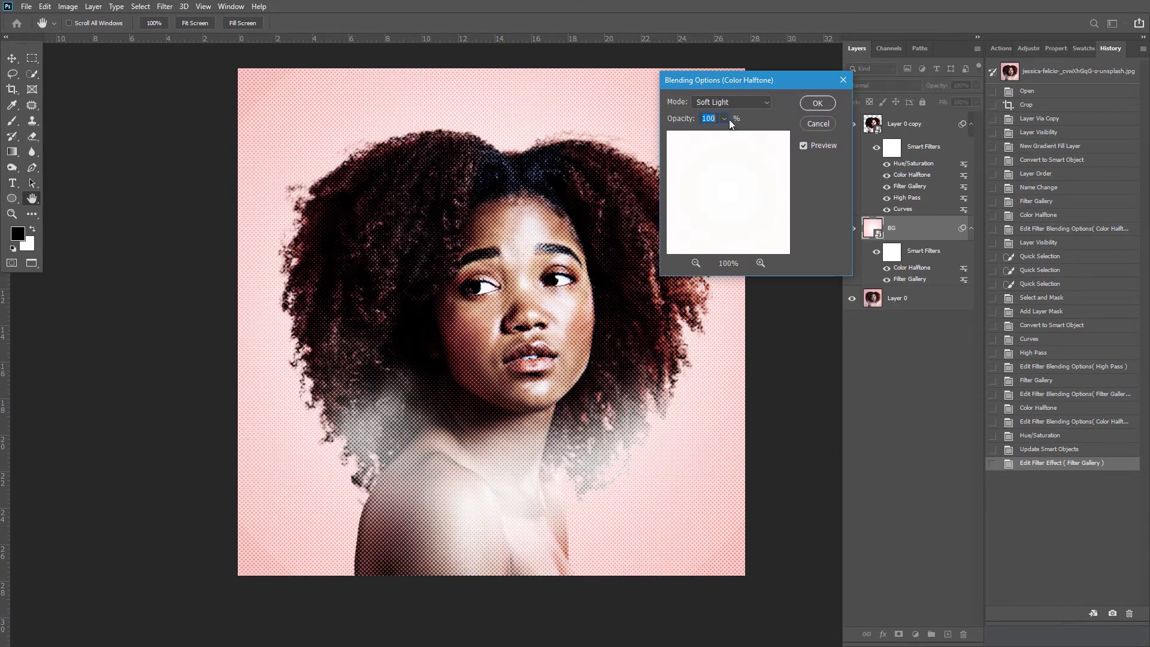
pyautogui.click(817, 103)
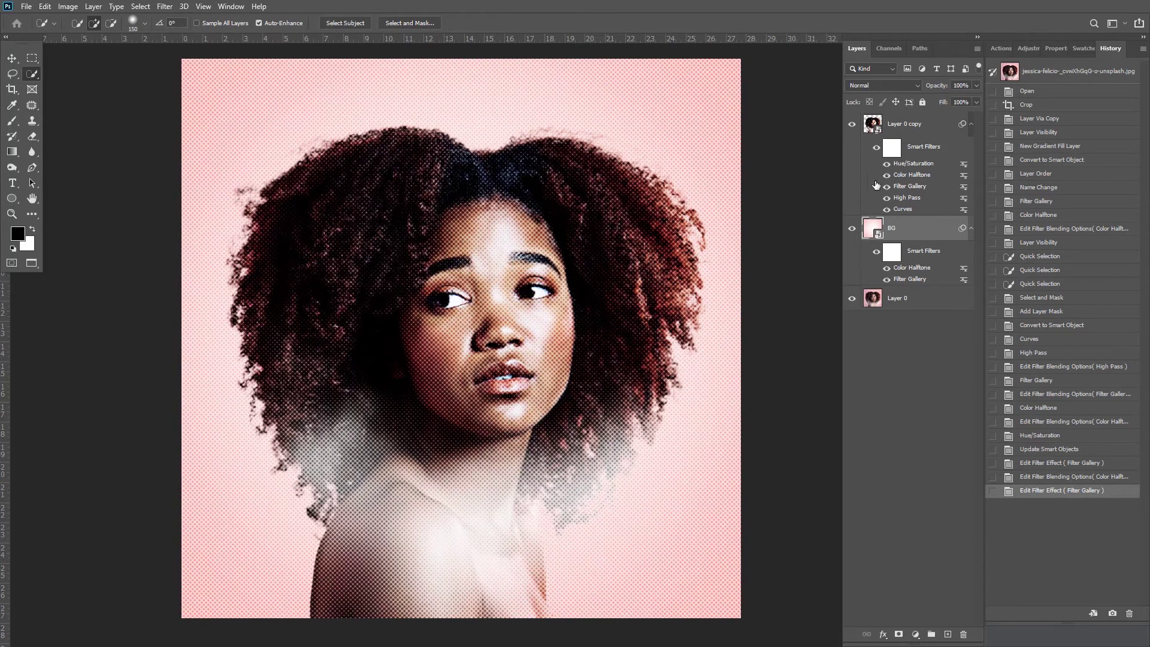
pyautogui.click(893, 128)
pyautogui.moveTo(601, 230); pyautogui.dragTo(606, 223)
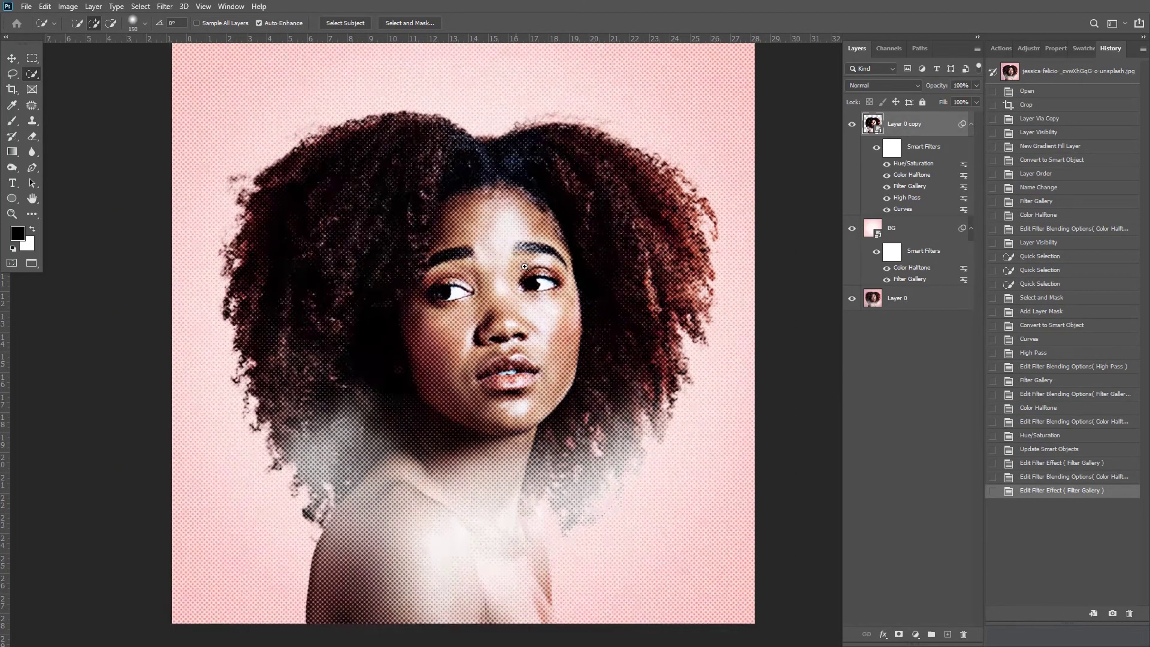
pyautogui.scroll(2, 558, 232)
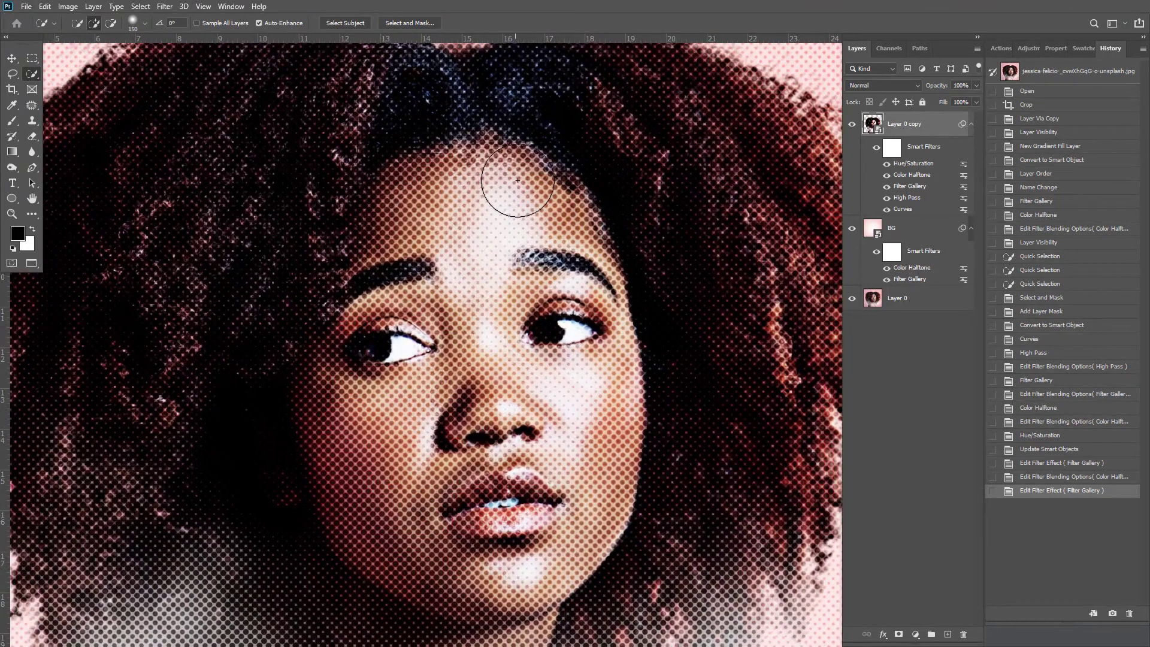
pyautogui.hotkey('ctrl', '0')
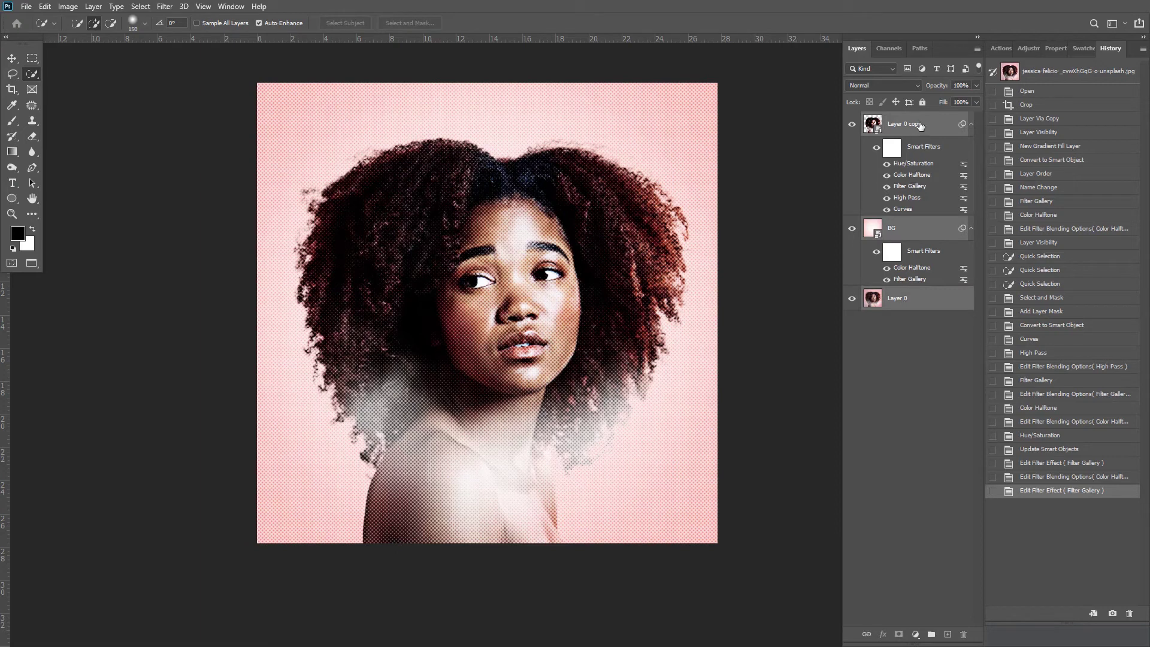
# Group the three portrait layers into Group 1, stamp a merged Layer 1, and hide Group 1.
pyautogui.keyDown('shift'); pyautogui.click(911, 302); pyautogui.keyUp('shift')
pyautogui.hotkey('ctrl', 'g')
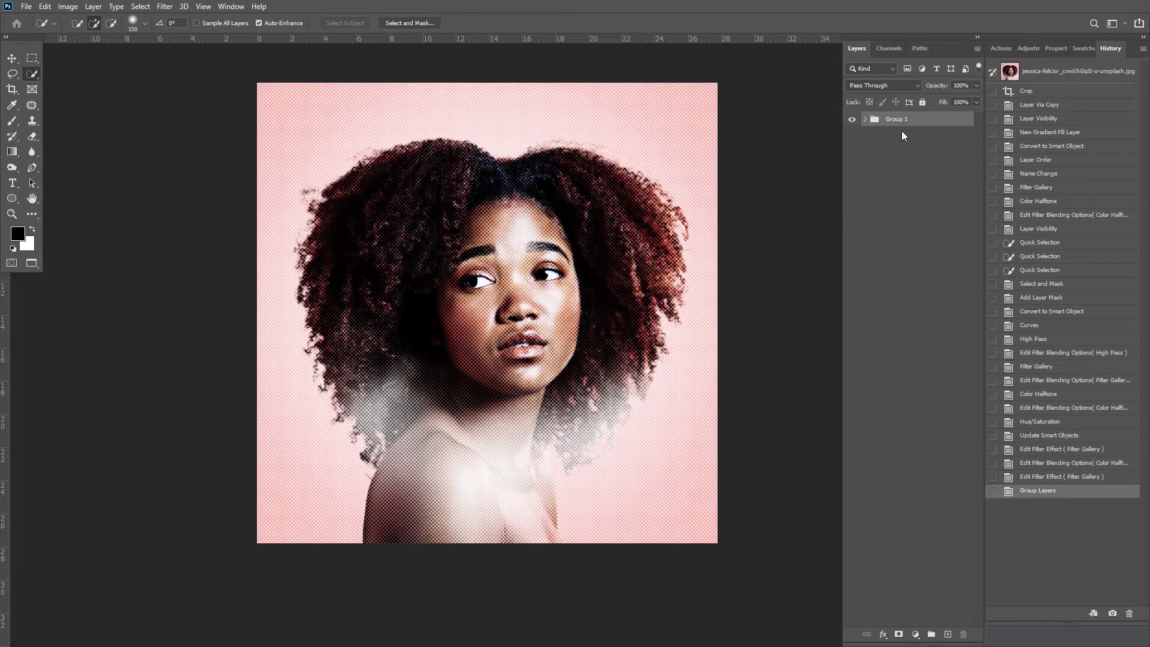
pyautogui.hotkey('ctrl', 'shift', 'alt', 'e')
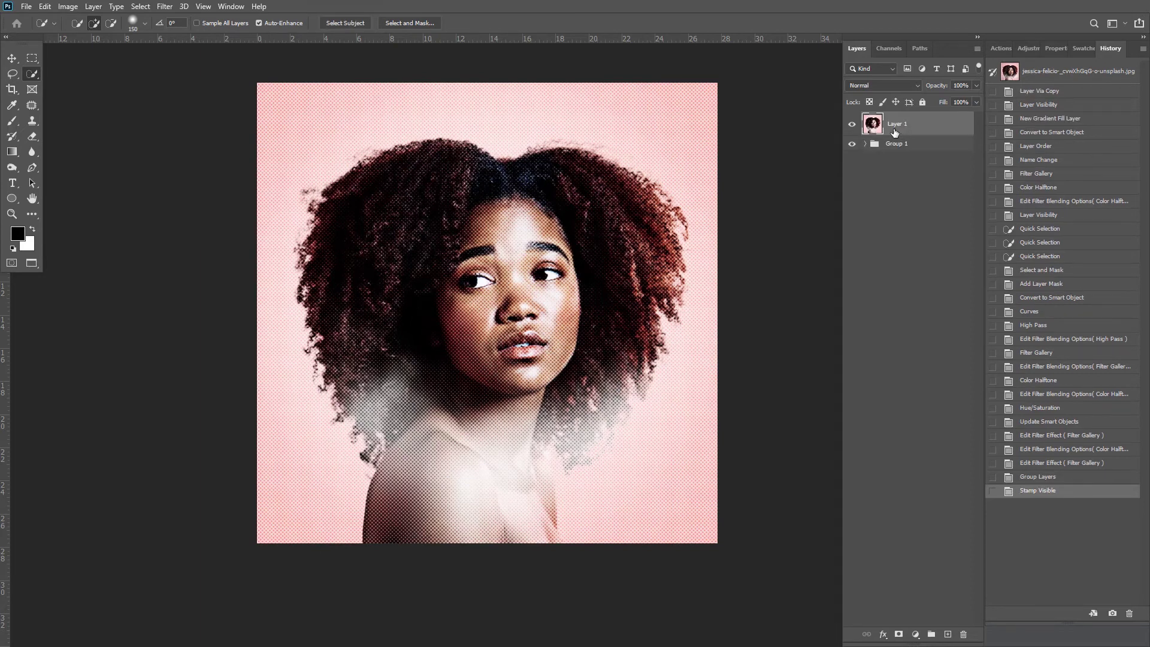
pyautogui.click(851, 144)
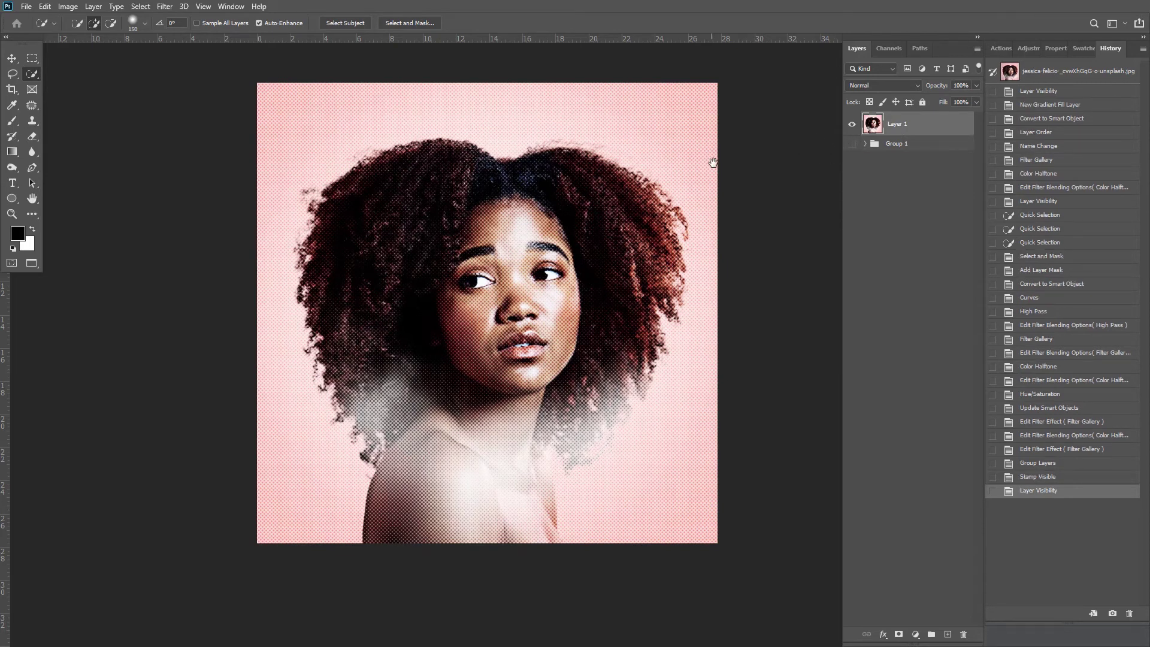
pyautogui.moveTo(718, 162); pyautogui.dragTo(713, 179)
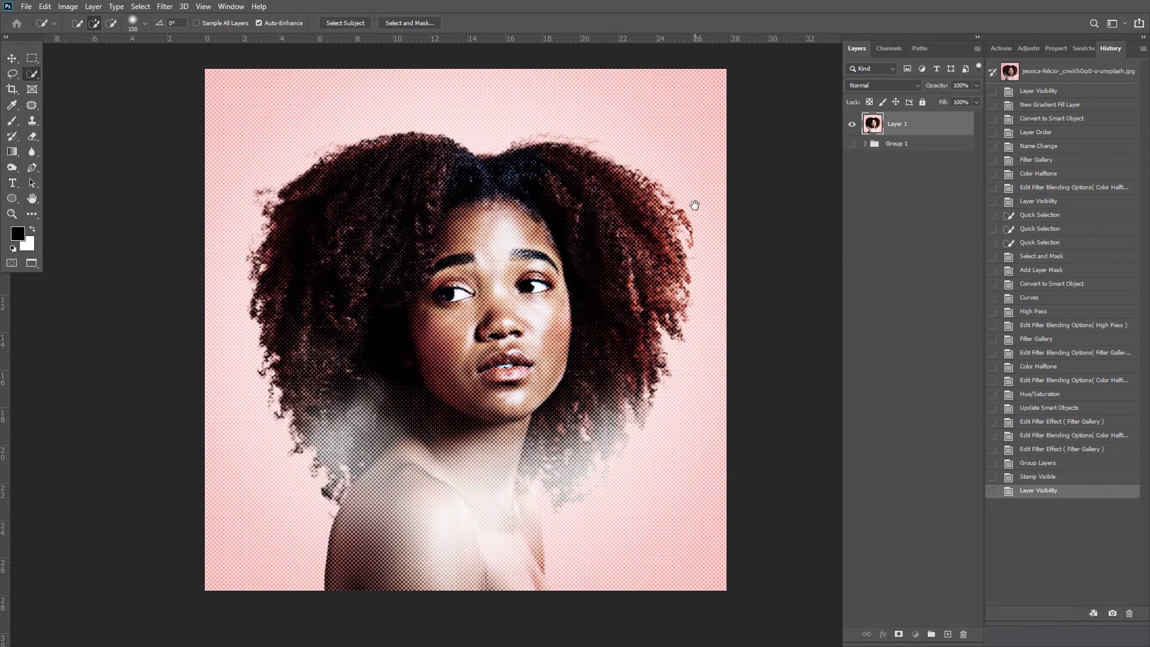
pyautogui.moveTo(694, 205); pyautogui.dragTo(693, 208)
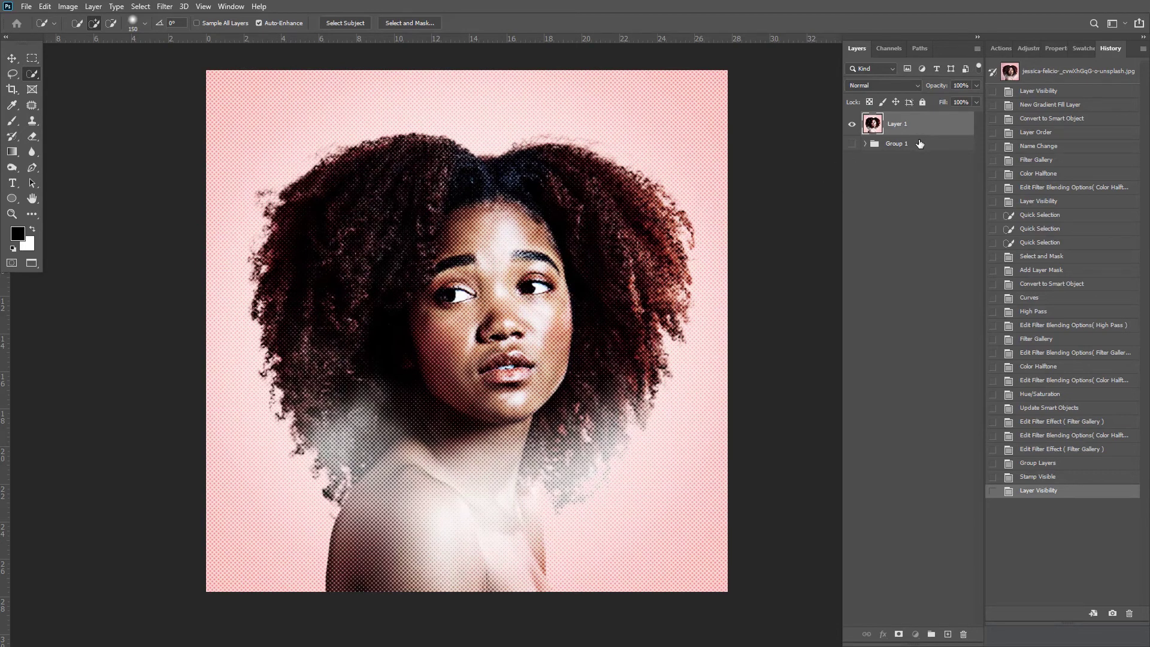
# Duplicate Layer 1 twice, hide Layer 1 copy and Layer 1 copy 2, and select Layer 1.
pyautogui.hotkey('ctrl', 'j')
pyautogui.hotkey('ctrl', 'j')
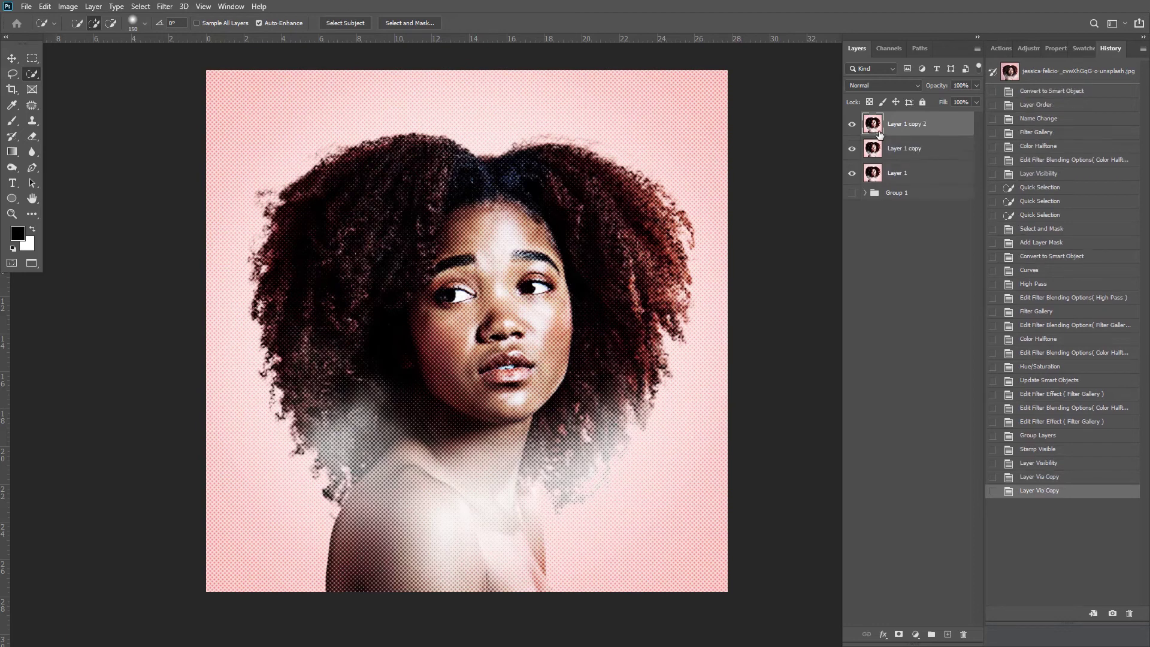
pyautogui.moveTo(852, 124); pyautogui.dragTo(853, 149)
pyautogui.click(929, 178)
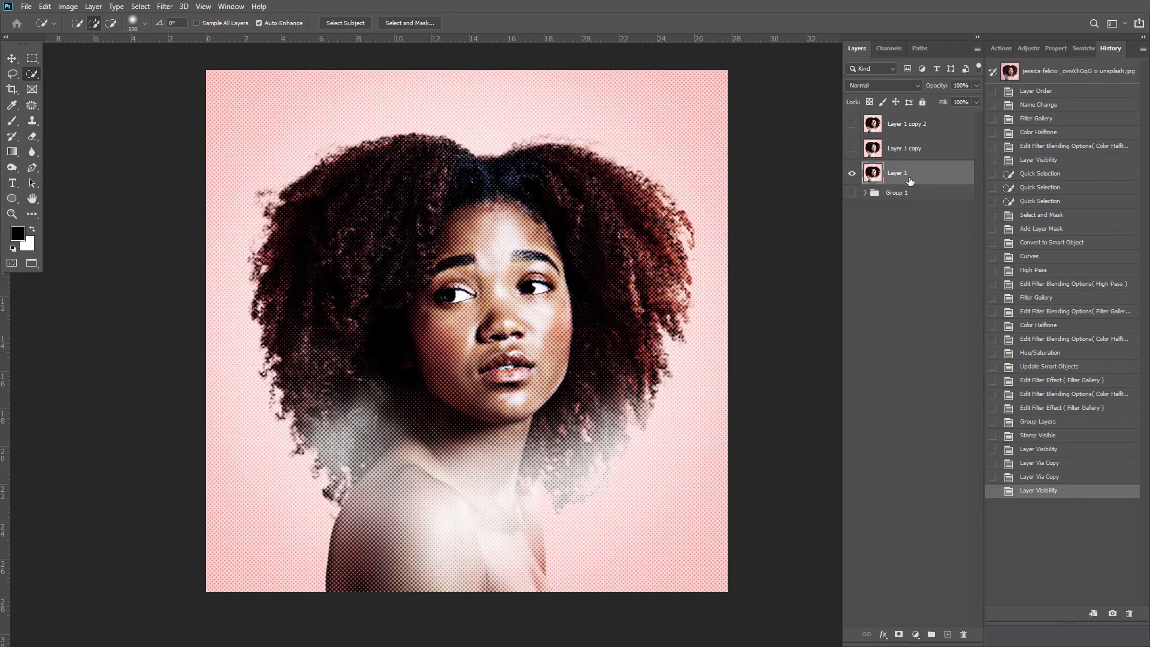
# Uncheck the R and G channels in Layer 1's Advanced Blending so only blue remains.
pyautogui.doubleClick(955, 178)
pyautogui.moveTo(940, 193); pyautogui.dragTo(902, 175)
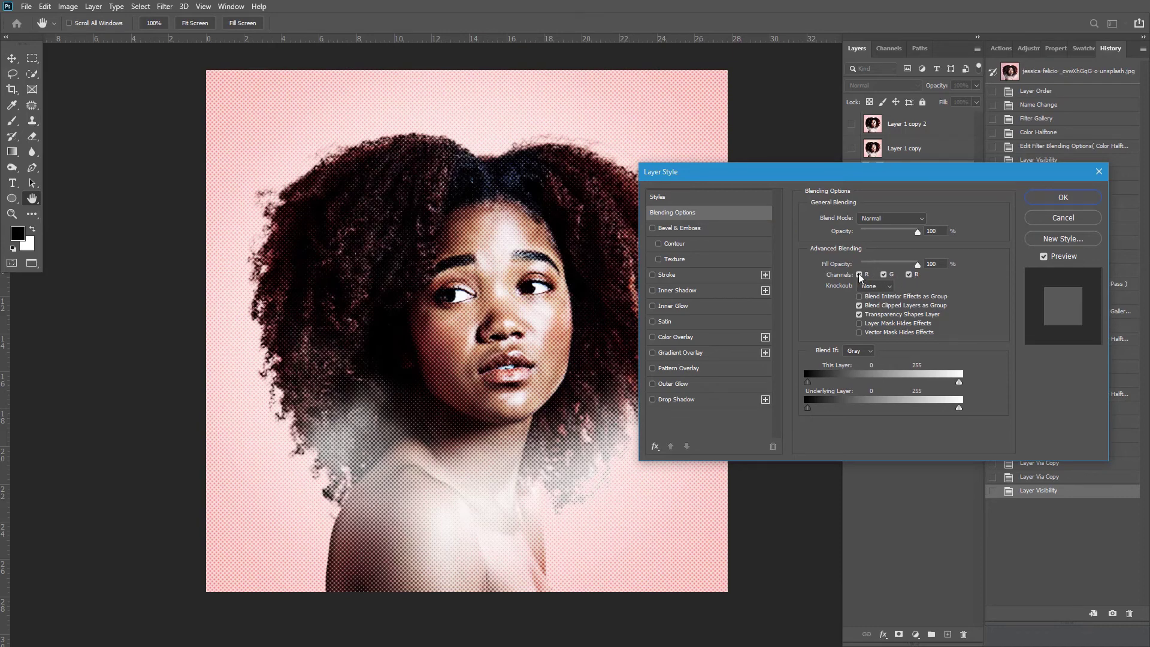
pyautogui.click(859, 275)
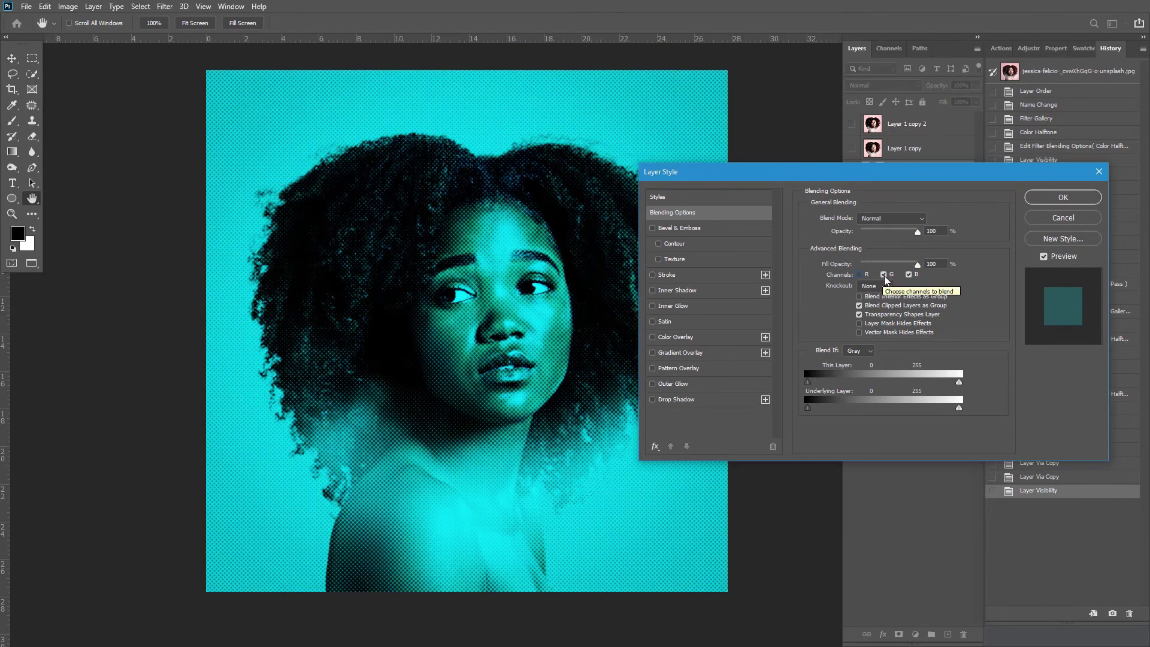
pyautogui.click(884, 275)
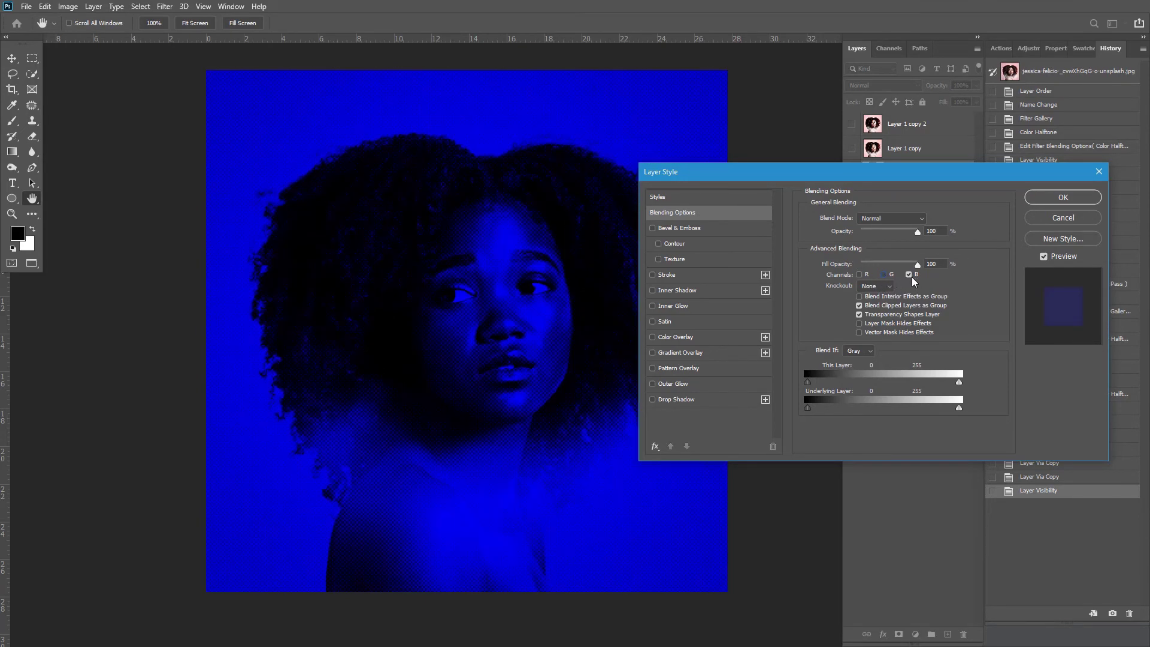
pyautogui.click(1062, 198)
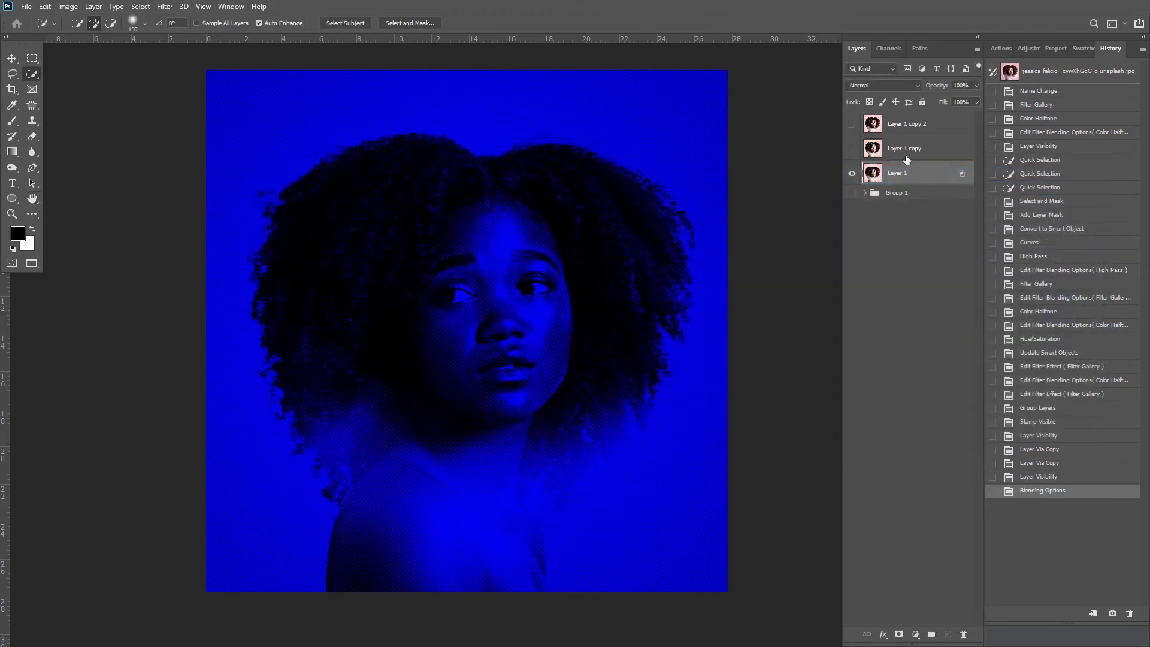
pyautogui.click(888, 157)
# Show Layer 1 copy and untick its R and B channels so it blends only green.
pyautogui.click(851, 149)
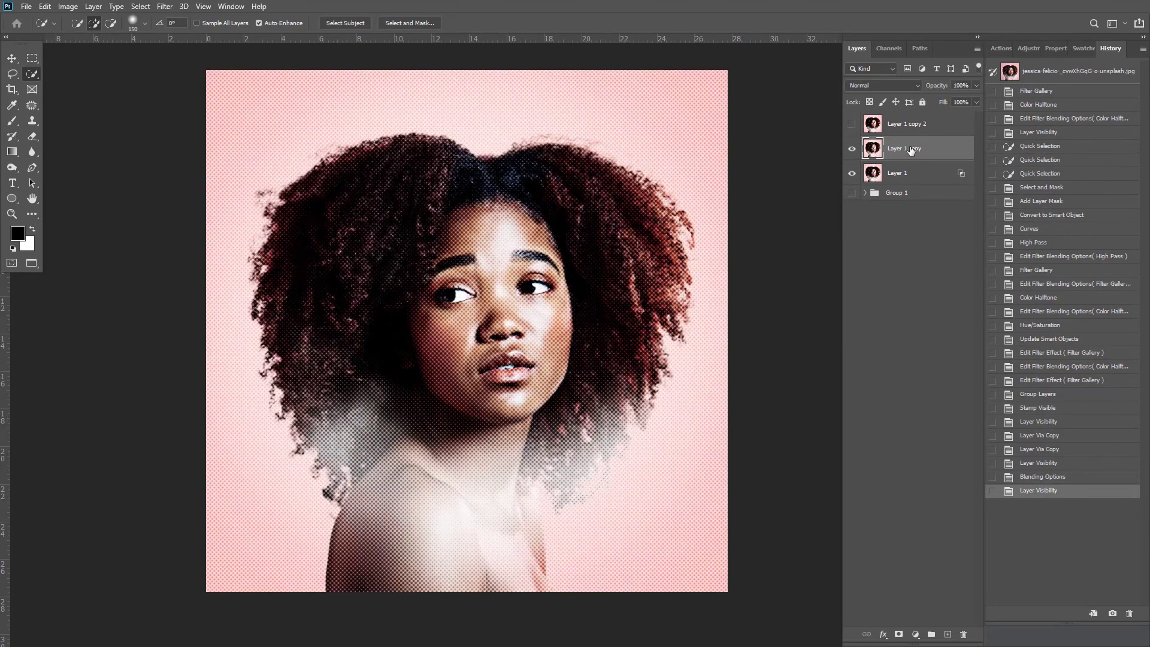
pyautogui.doubleClick(959, 153)
pyautogui.moveTo(958, 173); pyautogui.dragTo(955, 155)
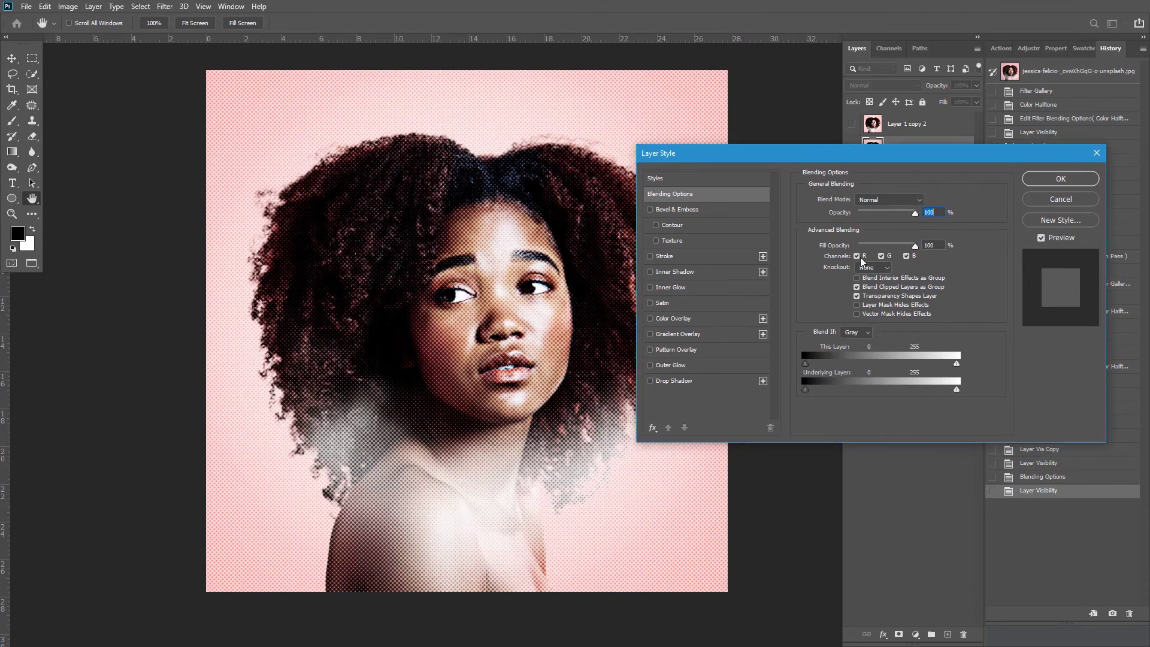
pyautogui.click(857, 256)
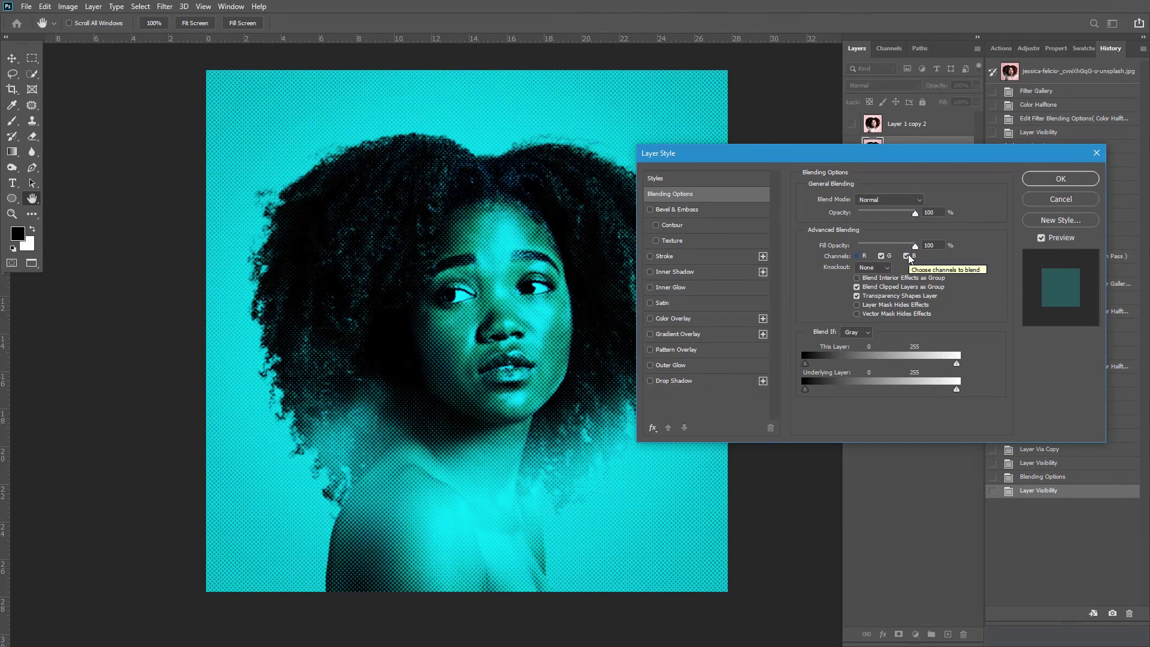
pyautogui.click(906, 257)
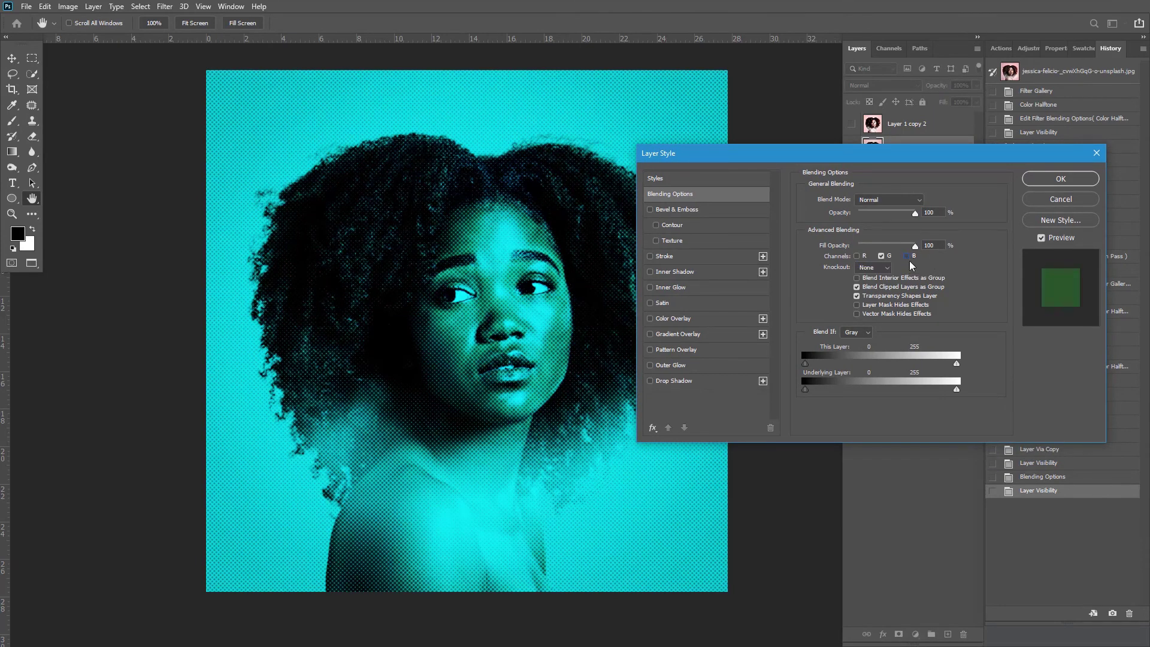
pyautogui.click(1060, 179)
# Show Layer 1 copy 2 and untick its G and B channels so it blends only red.
pyautogui.click(852, 126)
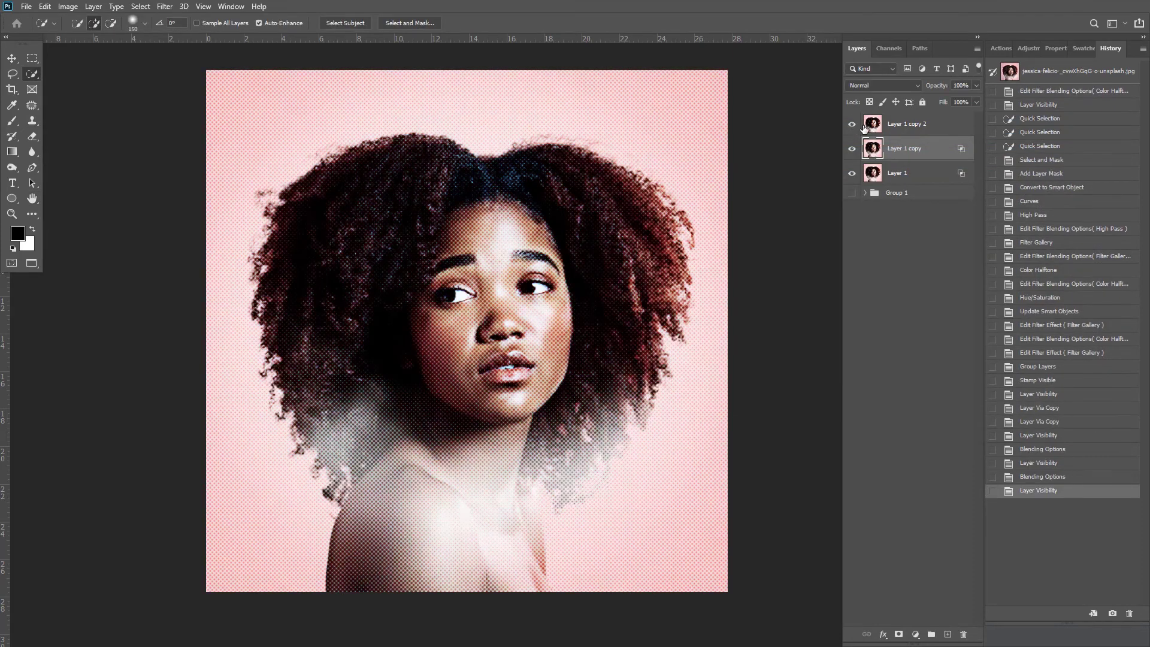
pyautogui.click(963, 123)
pyautogui.doubleClick(963, 123)
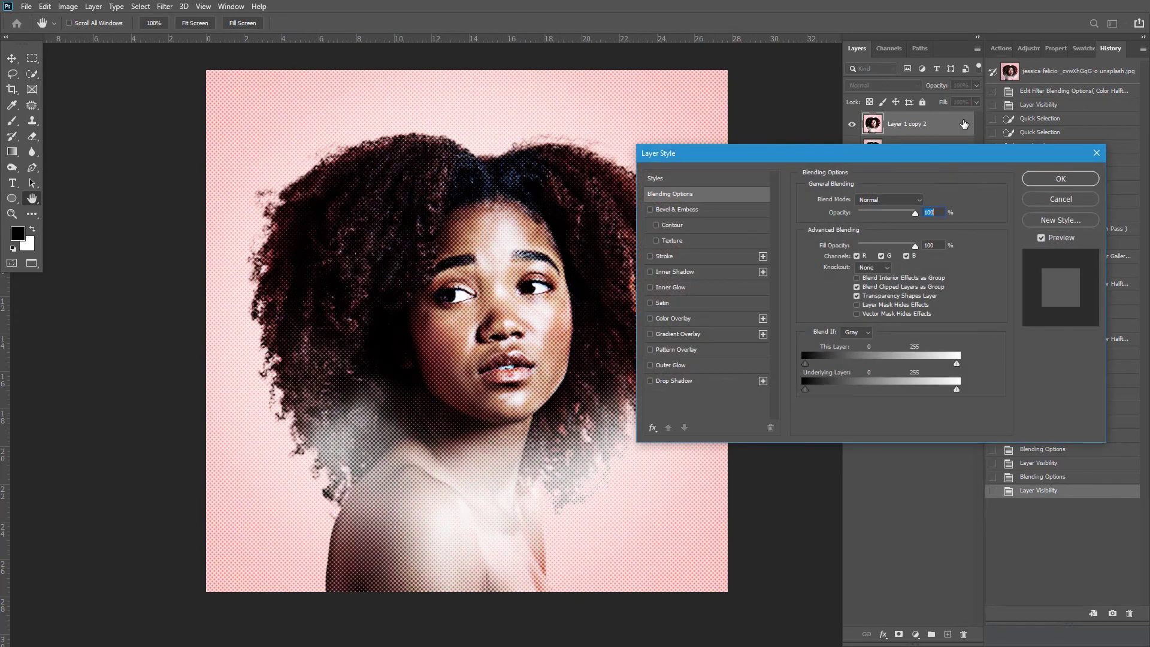
pyautogui.click(881, 257)
pyautogui.click(906, 256)
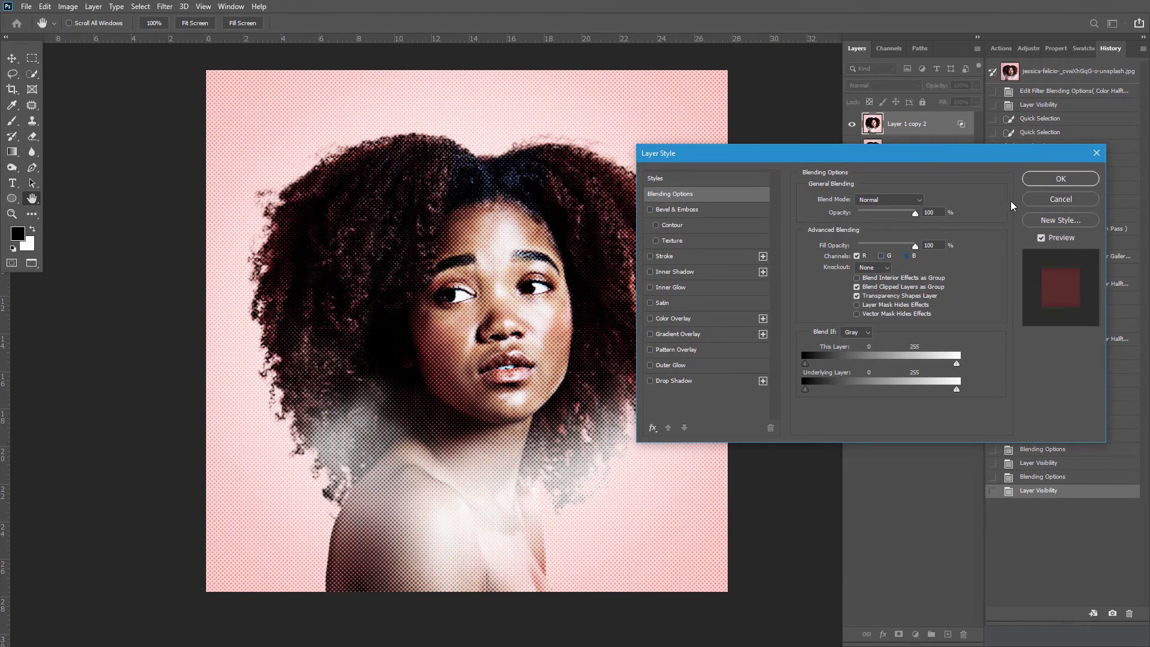
pyautogui.click(1058, 180)
pyautogui.press('w')
pyautogui.hotkey('ctrl', '0')
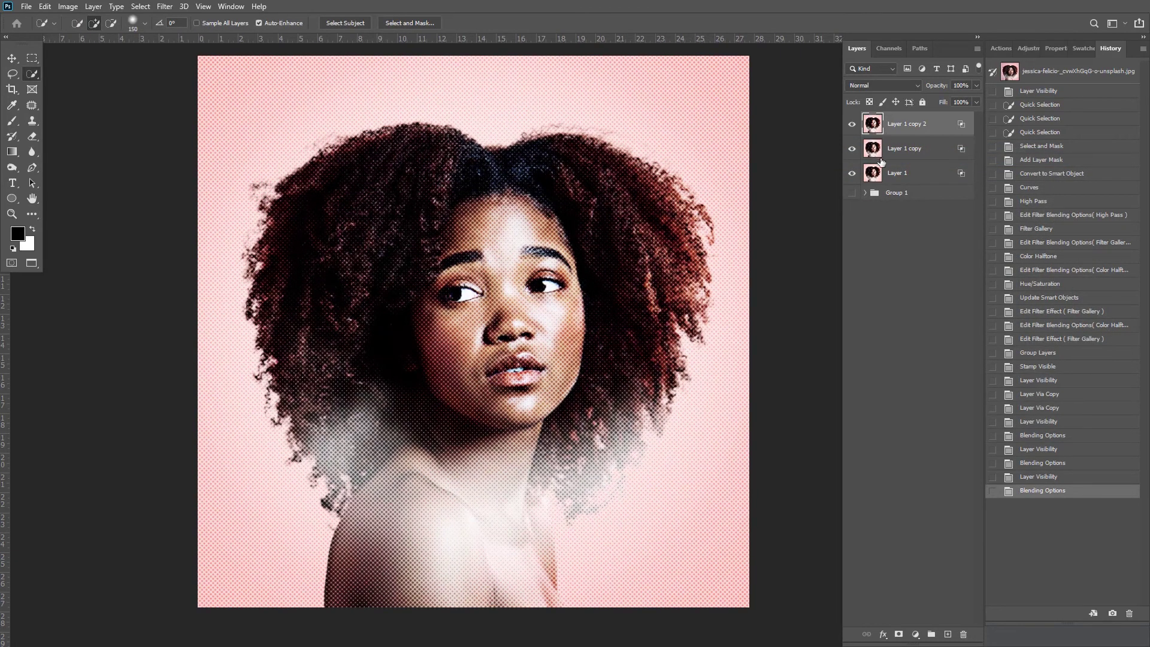
pyautogui.keyDown('alt'); pyautogui.click(852, 124); pyautogui.keyUp('alt')
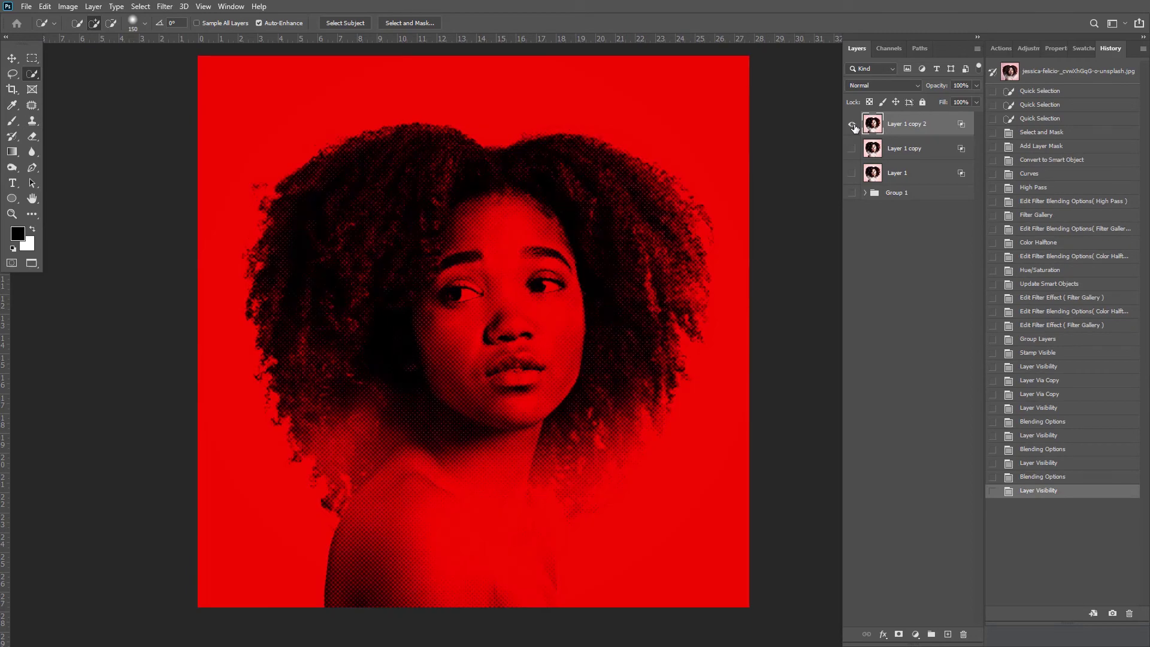
pyautogui.keyDown('alt'); pyautogui.click(852, 125); pyautogui.keyUp('alt')
pyautogui.keyDown('alt'); pyautogui.click(852, 149); pyautogui.keyUp('alt')
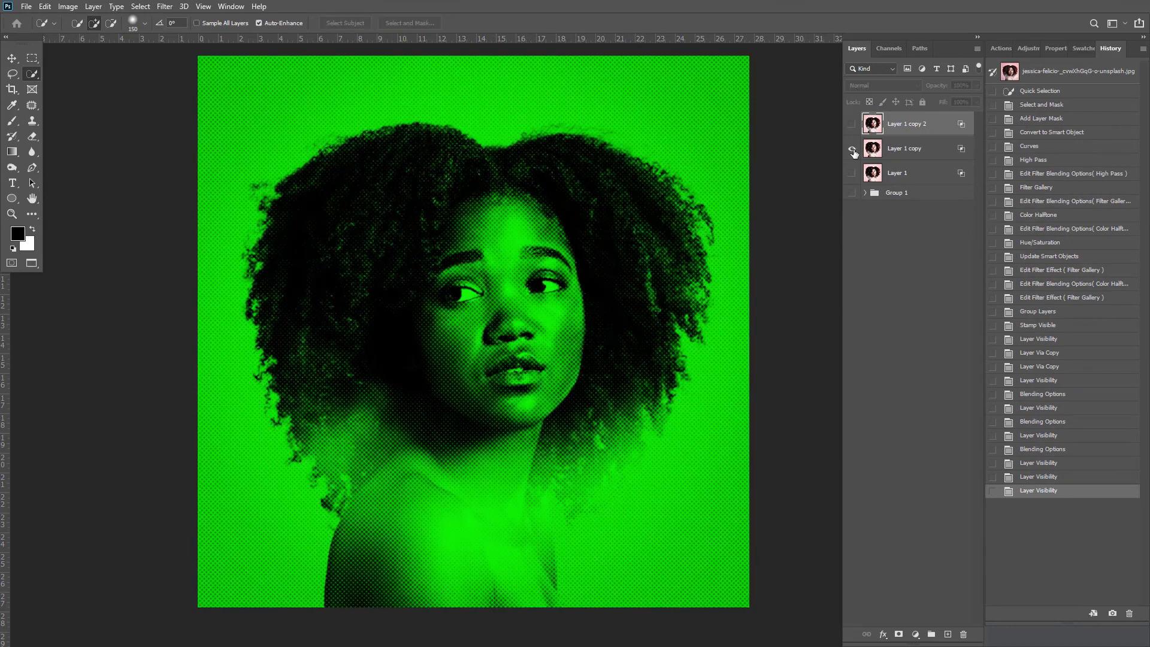
pyautogui.keyDown('alt'); pyautogui.click(852, 149); pyautogui.keyUp('alt')
pyautogui.keyDown('alt'); pyautogui.click(852, 174); pyautogui.keyUp('alt')
pyautogui.keyDown('alt'); pyautogui.click(852, 173); pyautogui.keyUp('alt')
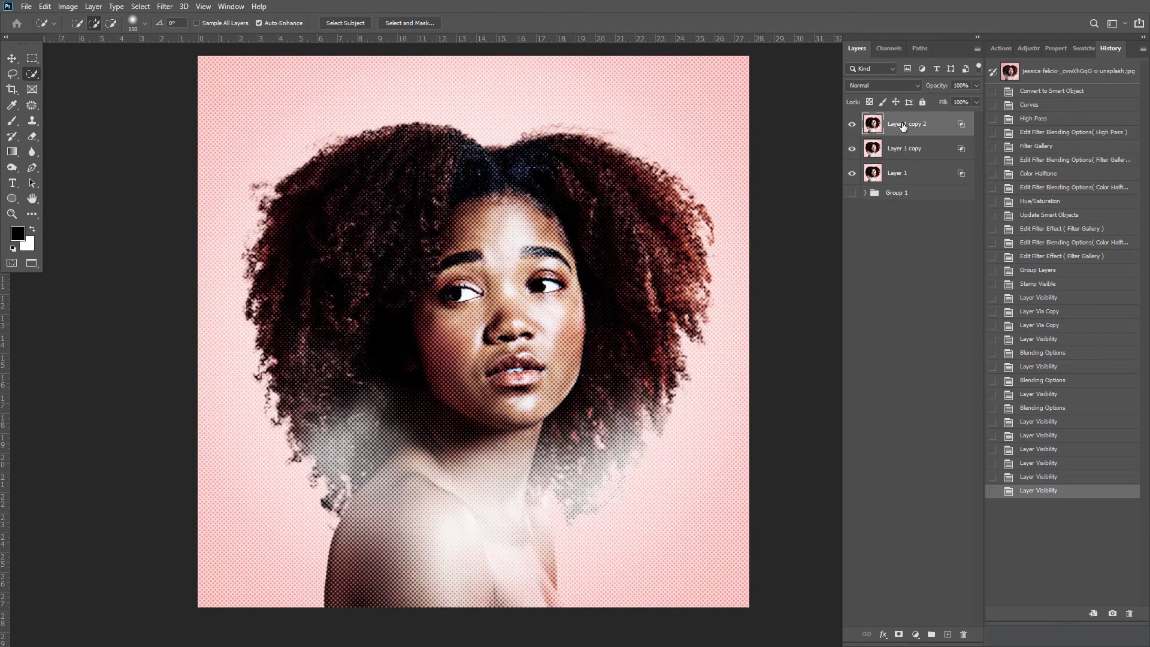
pyautogui.moveTo(742, 182); pyautogui.dragTo(705, 174)
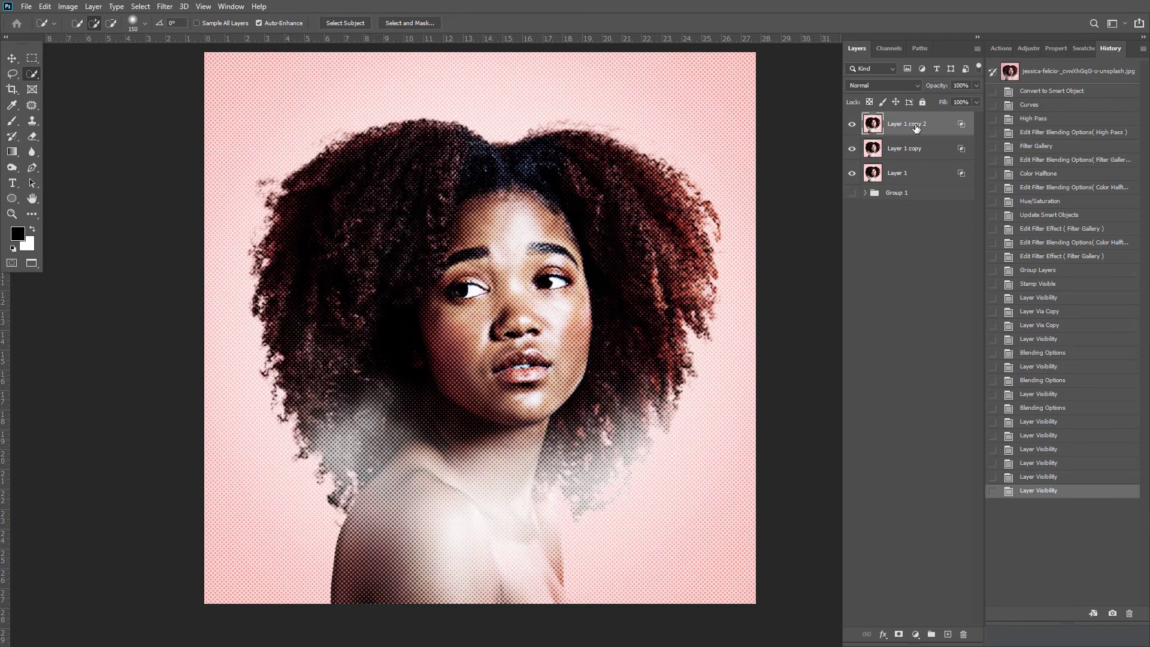
pyautogui.moveTo(572, 229); pyautogui.dragTo(611, 206)
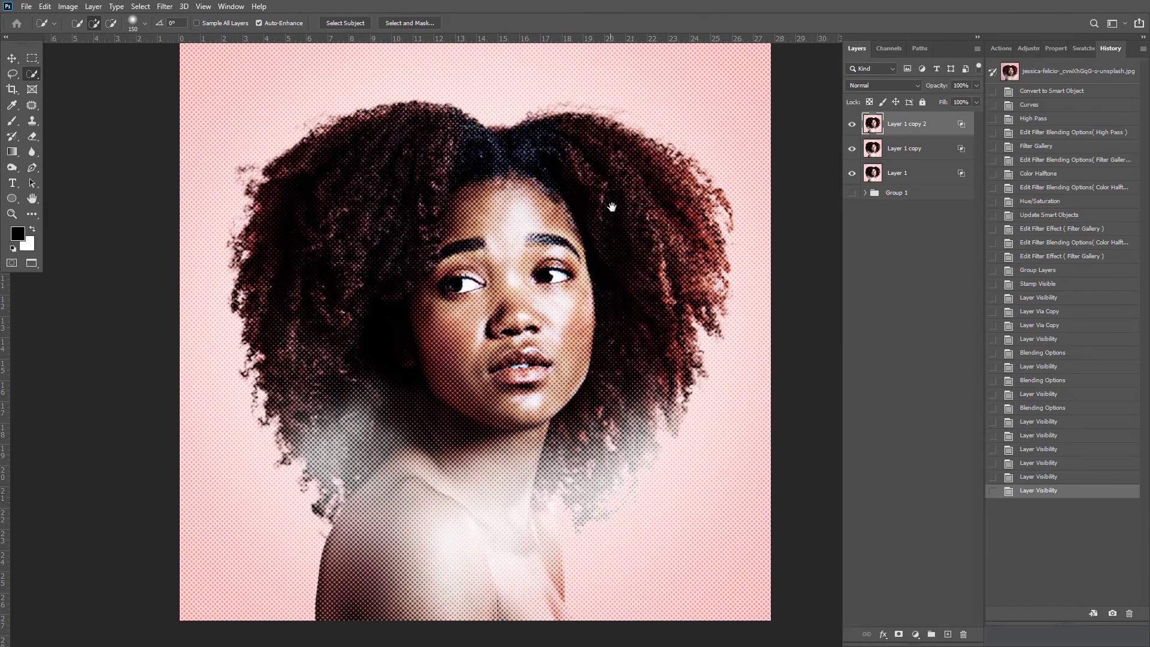
pyautogui.keyDown('ctrl'); pyautogui.click(566, 241); pyautogui.keyUp('ctrl')
pyautogui.moveTo(584, 245); pyautogui.dragTo(593, 248)
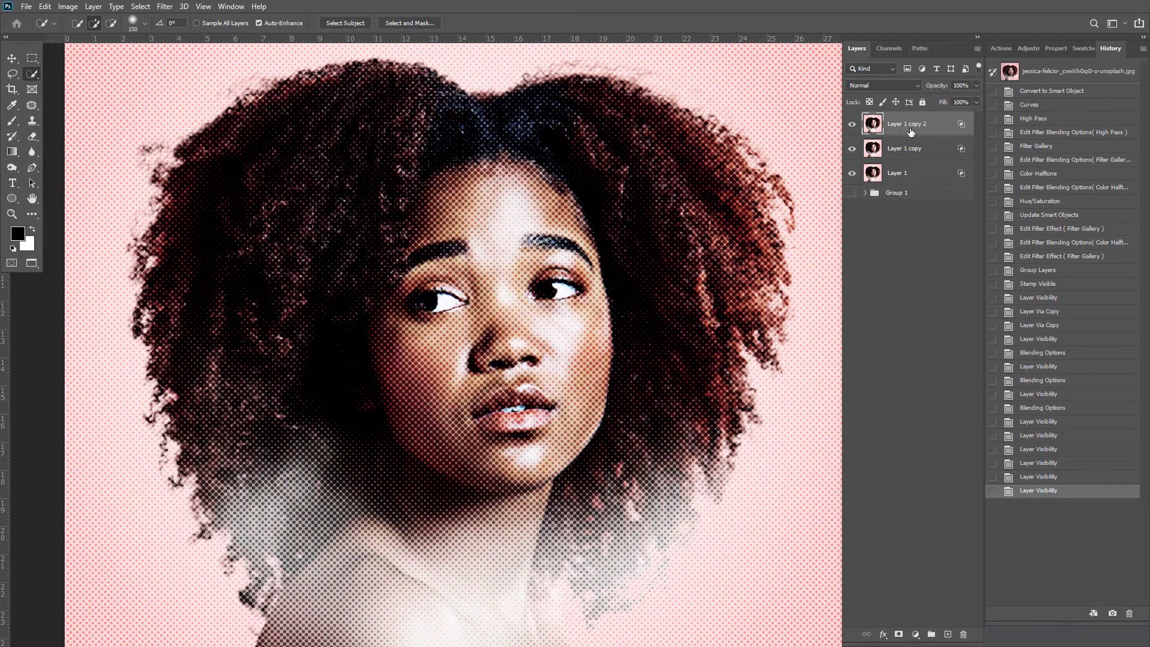
pyautogui.click(903, 171)
pyautogui.click(905, 155)
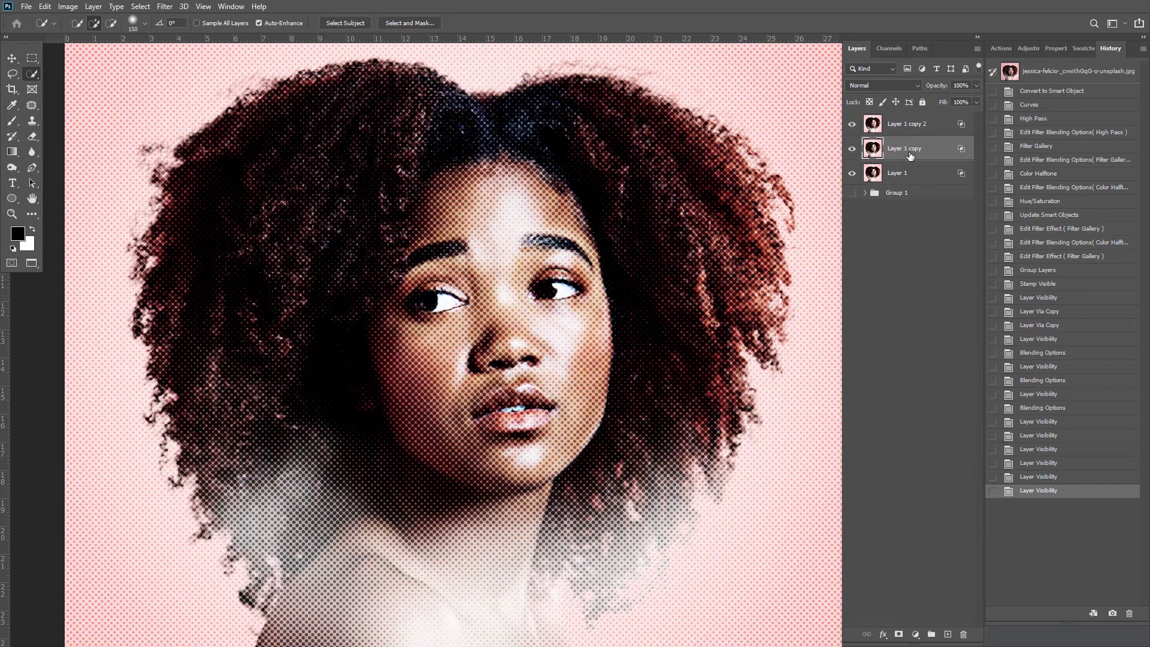
# Nudge Layer 1 copy a few pixels to the right with Free Transform.
pyautogui.hotkey('ctrl', 't')
pyautogui.hotkey('ctrl', '-')
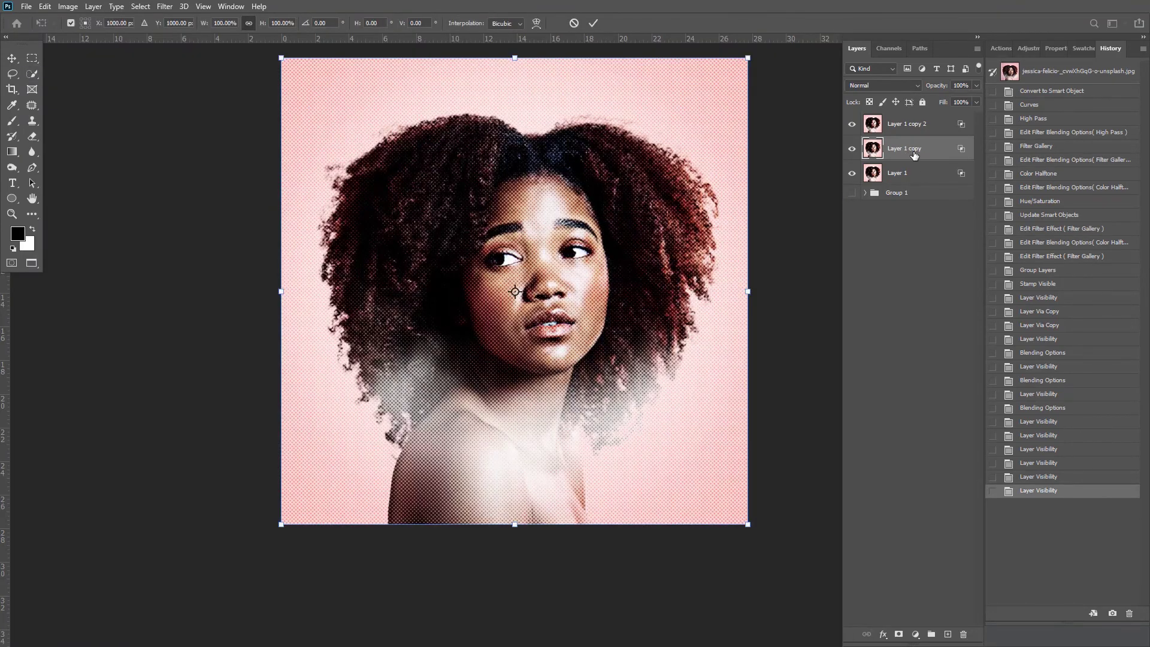
pyautogui.press('Escape')
pyautogui.press('w')
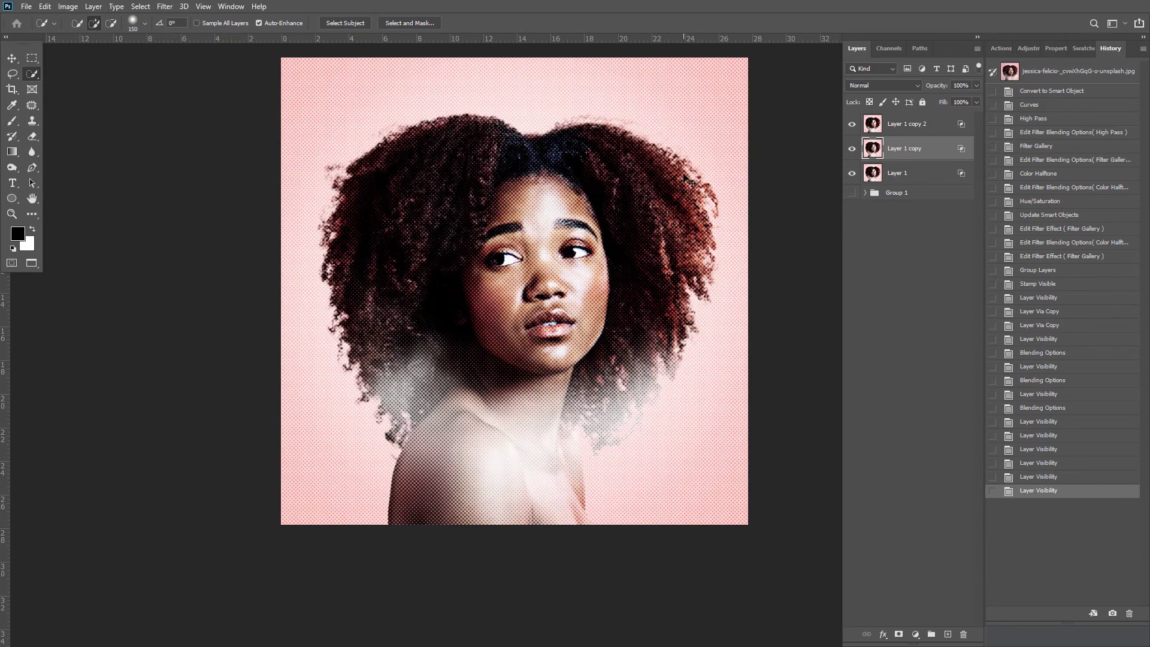
pyautogui.hotkey('ctrl', 't')
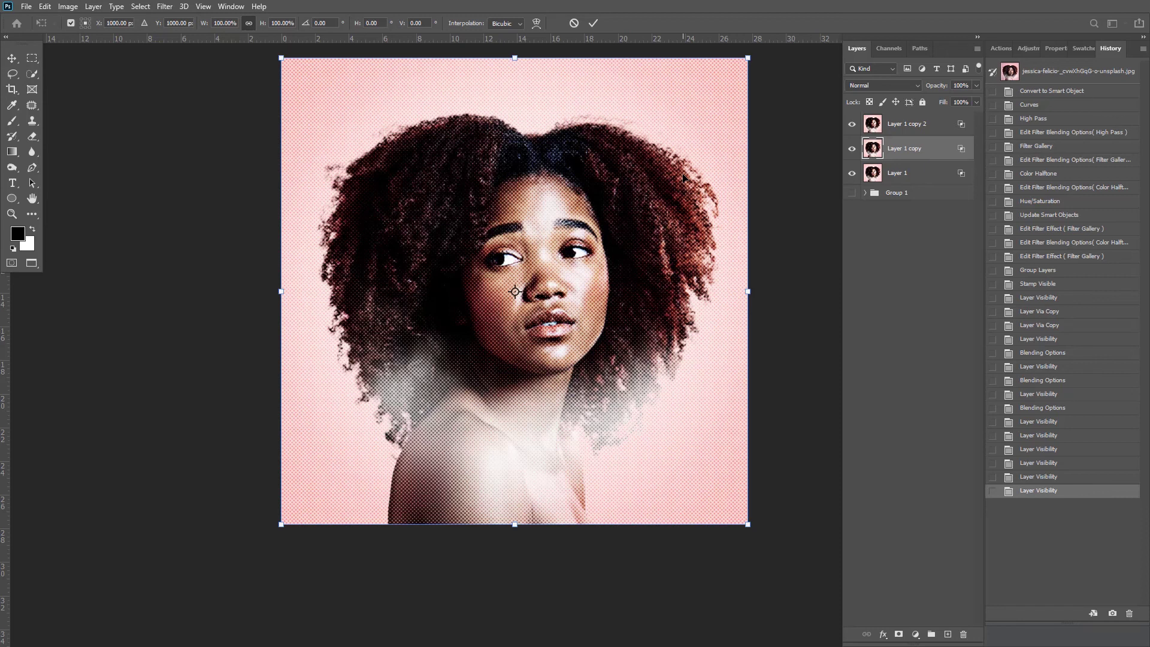
pyautogui.press('Right')
pyautogui.press('Right')
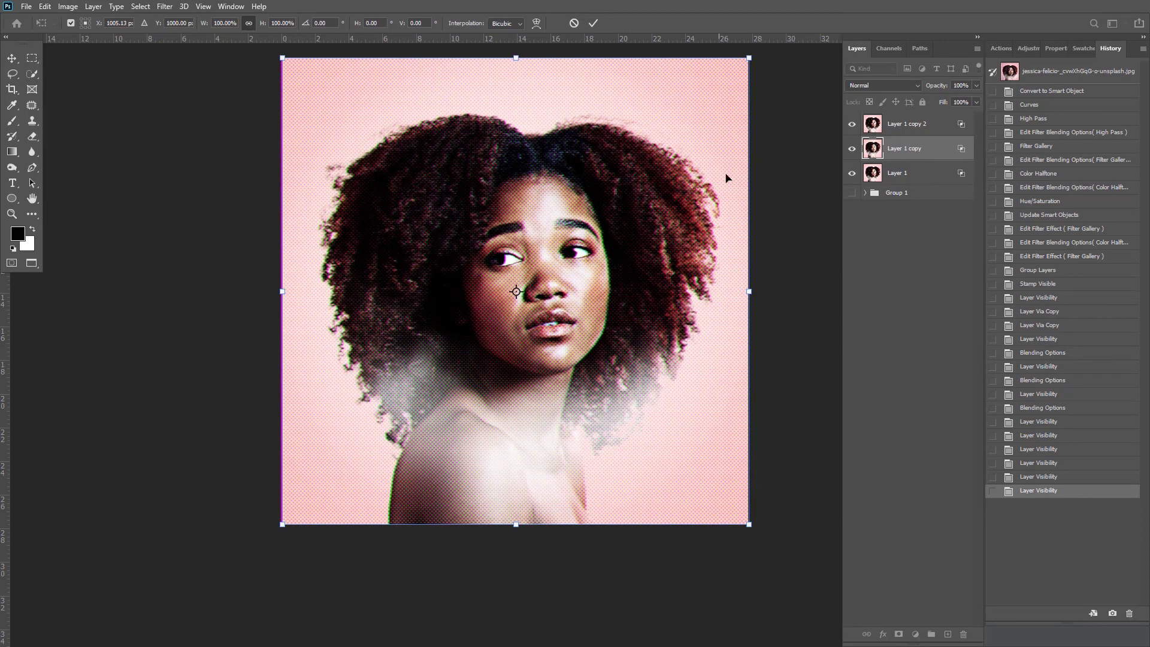
pyautogui.press('Return')
pyautogui.press('w')
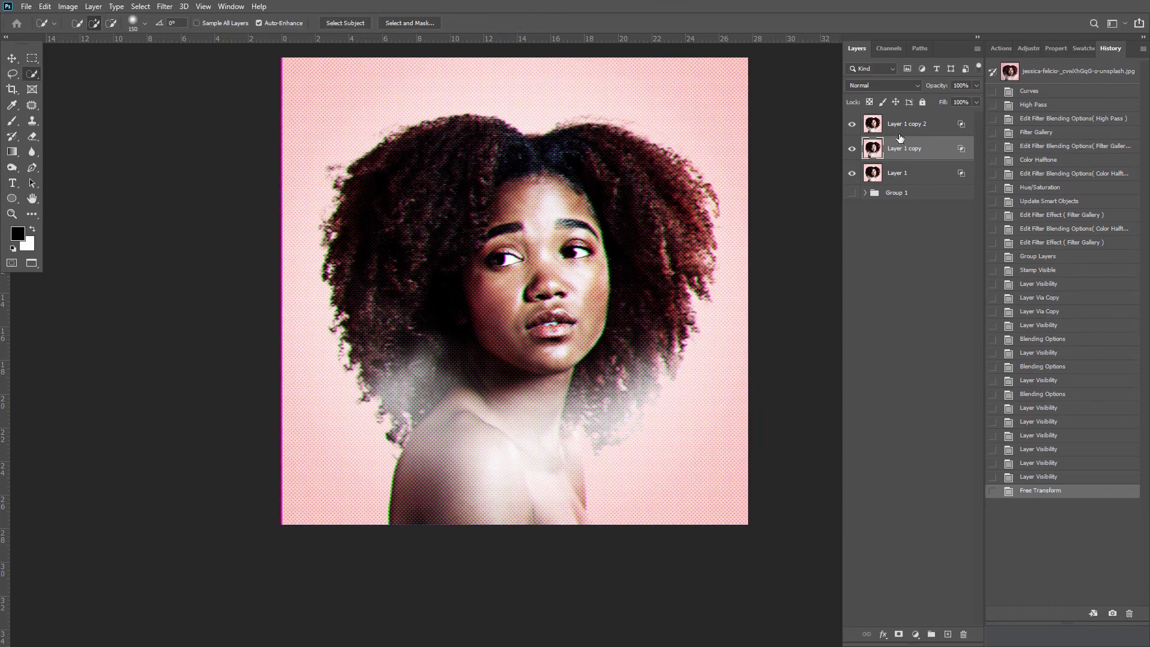
# Shift Layer 1 copy 2 a few pixels to the left with Free Transform.
pyautogui.click(905, 128)
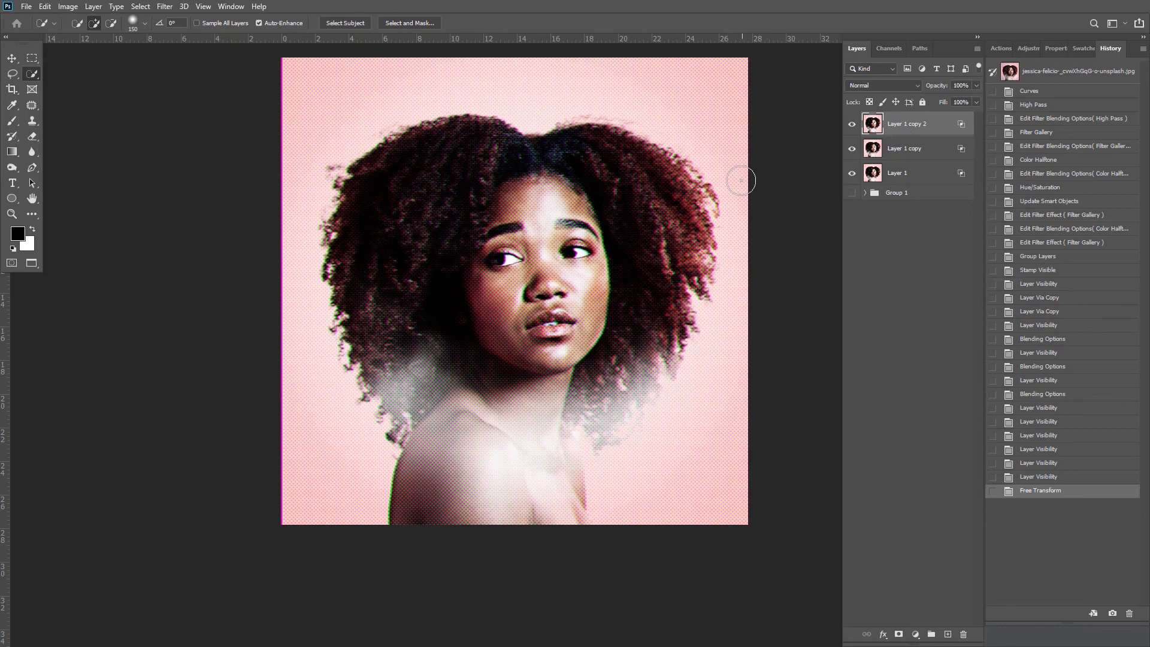
pyautogui.hotkey('ctrl', 't')
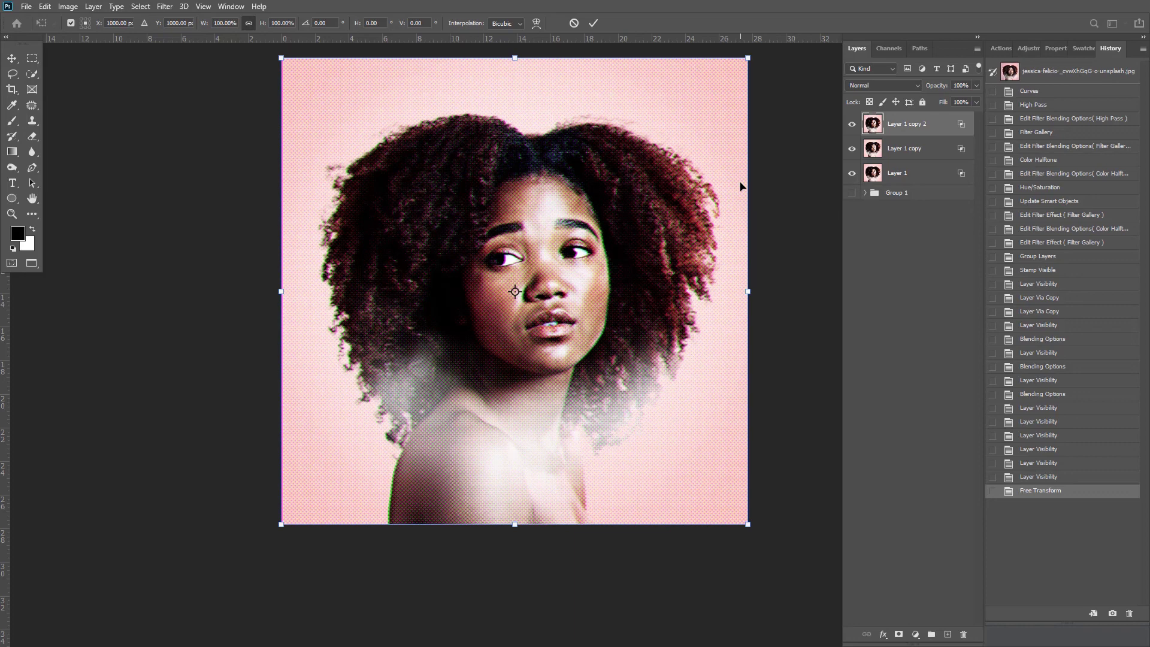
pyautogui.moveTo(740, 186); pyautogui.dragTo(740, 187)
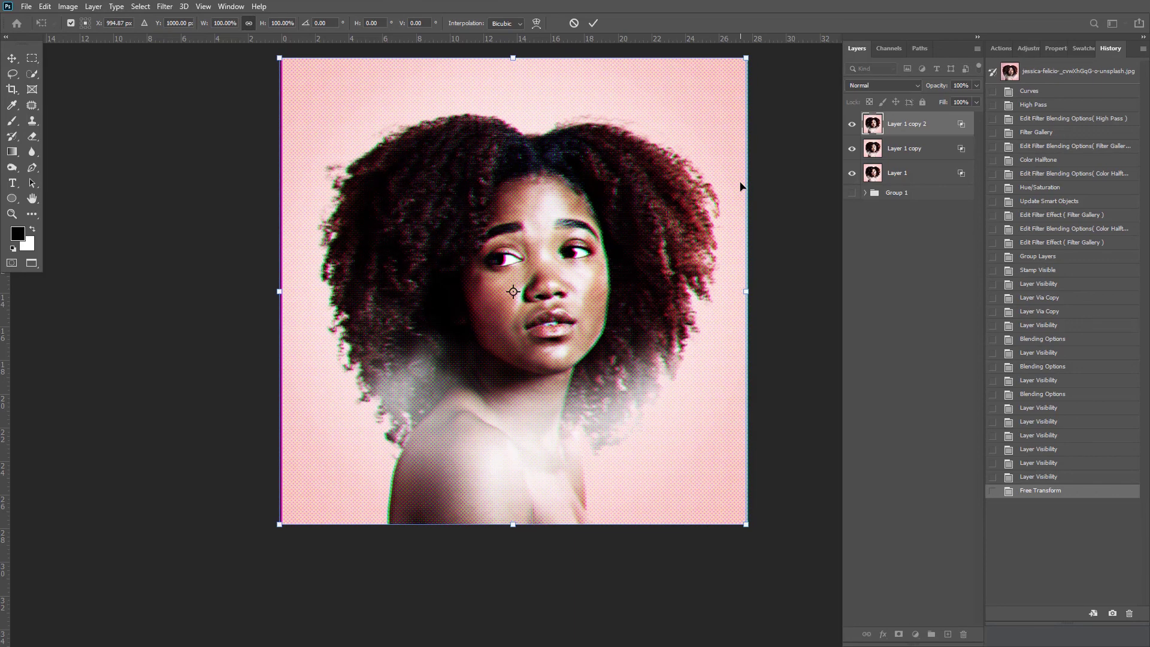
pyautogui.press('Return')
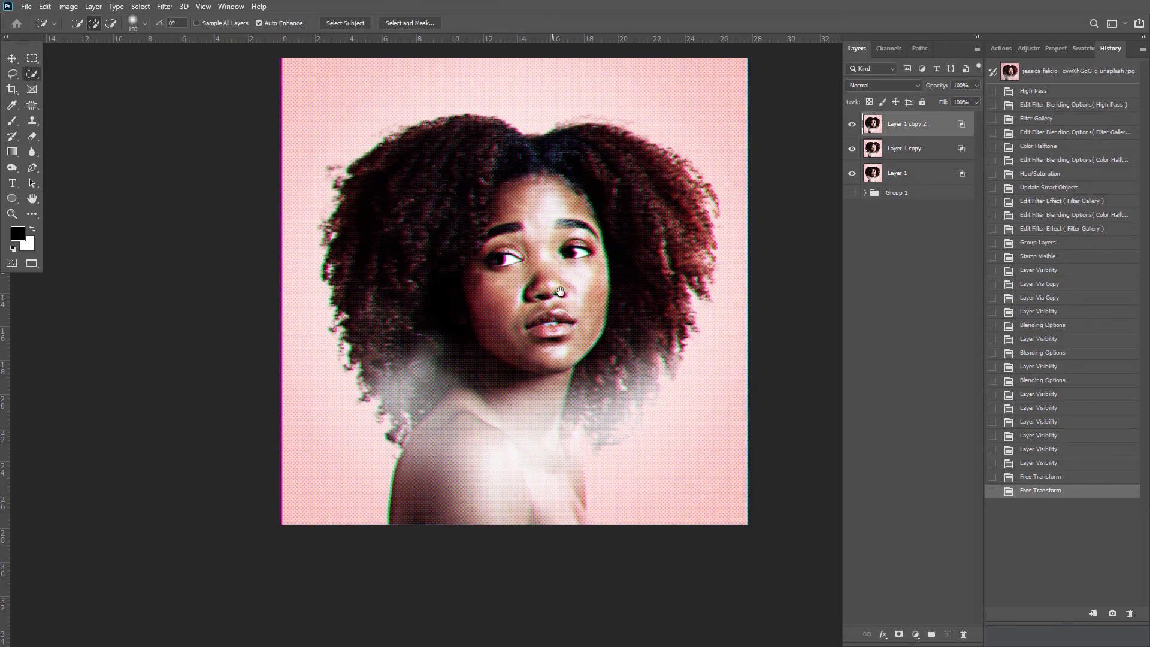
pyautogui.moveTo(585, 274)
pyautogui.mouseDown()
pyautogui.moveTo(581, 287)
pyautogui.moveTo(659, 290)
pyautogui.moveTo(631, 296)
pyautogui.mouseUp()
pyautogui.hotkey('ctrl', '0')
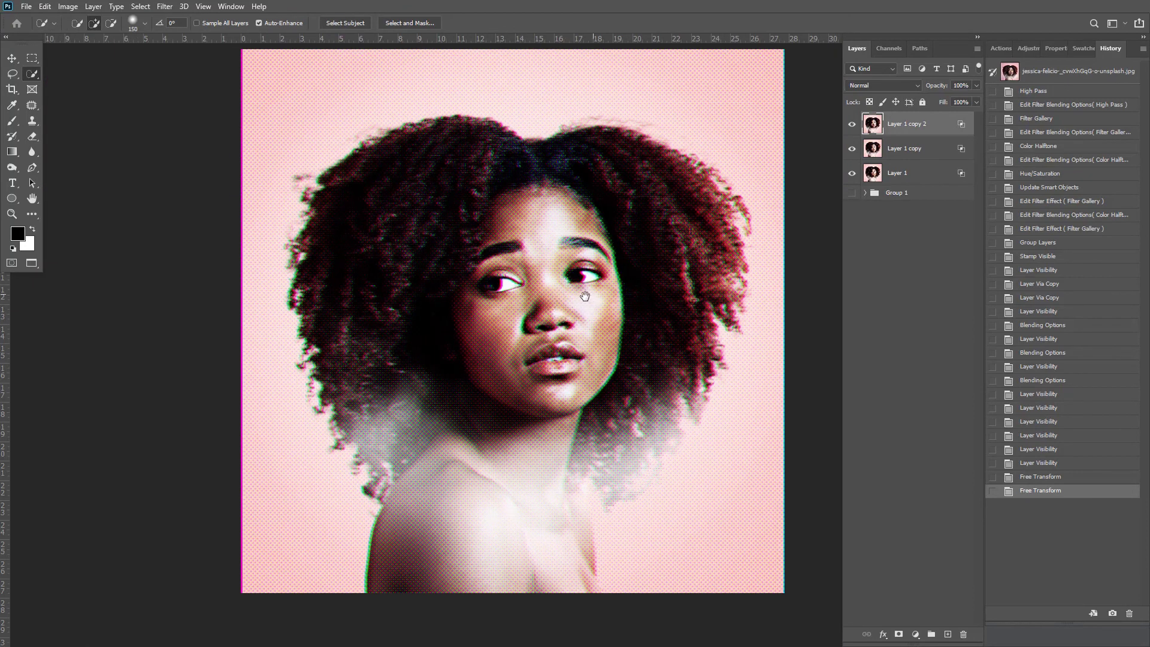
pyautogui.moveTo(581, 295); pyautogui.dragTo(557, 301)
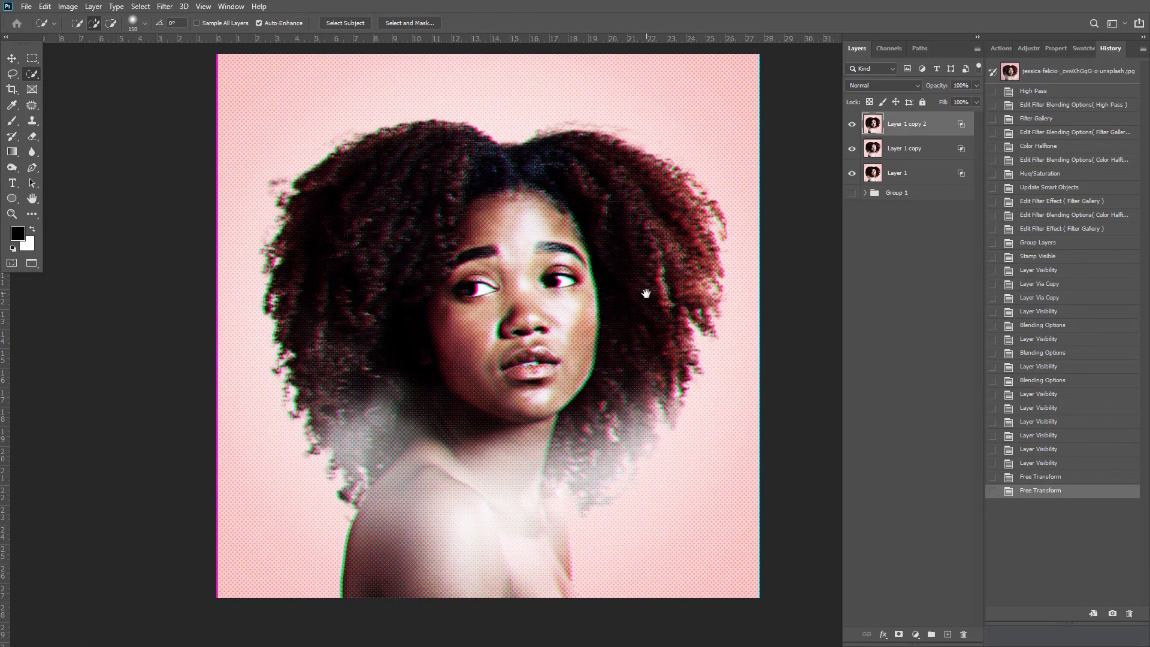